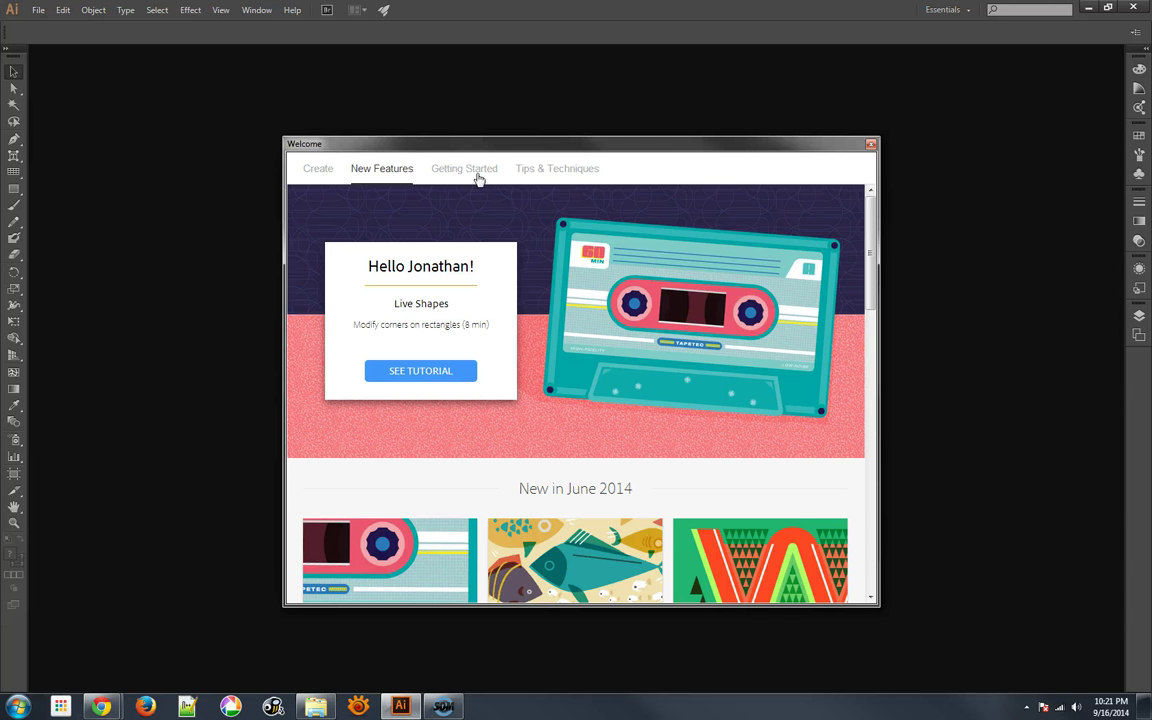
- Look through the Getting Started and Tips & Techniques welcome pages and close the welcome window
left_click(474, 170)
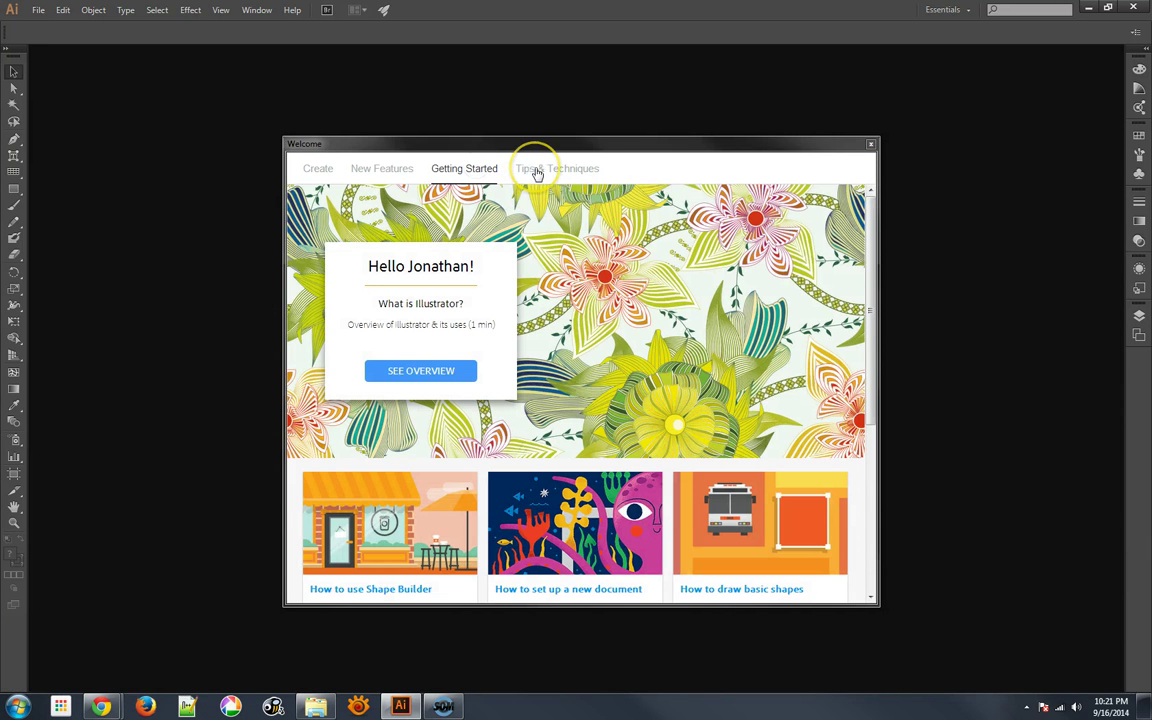
left_click(537, 172)
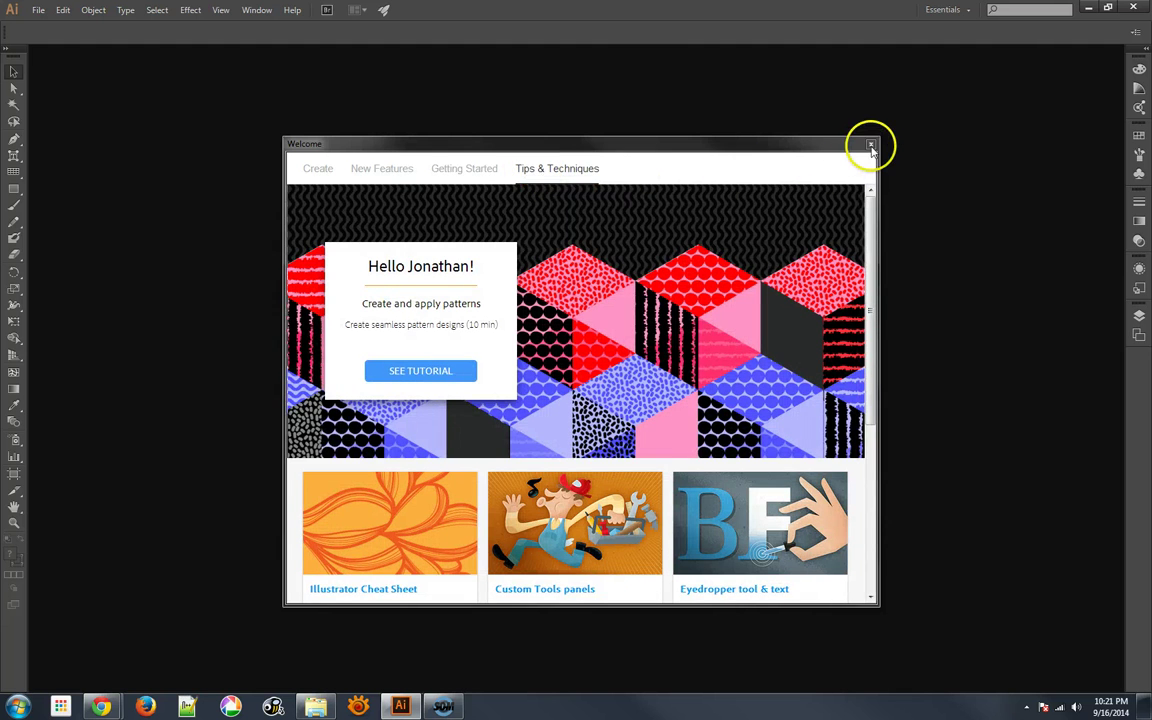
left_click(871, 146)
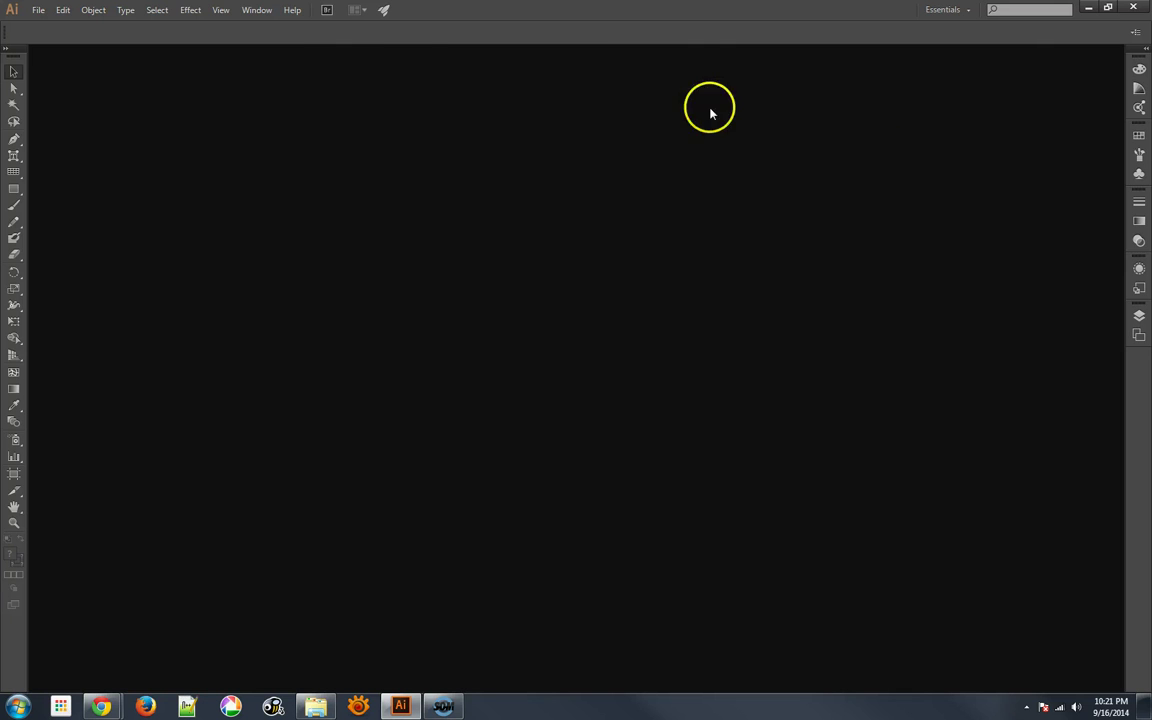
left_click(293, 11)
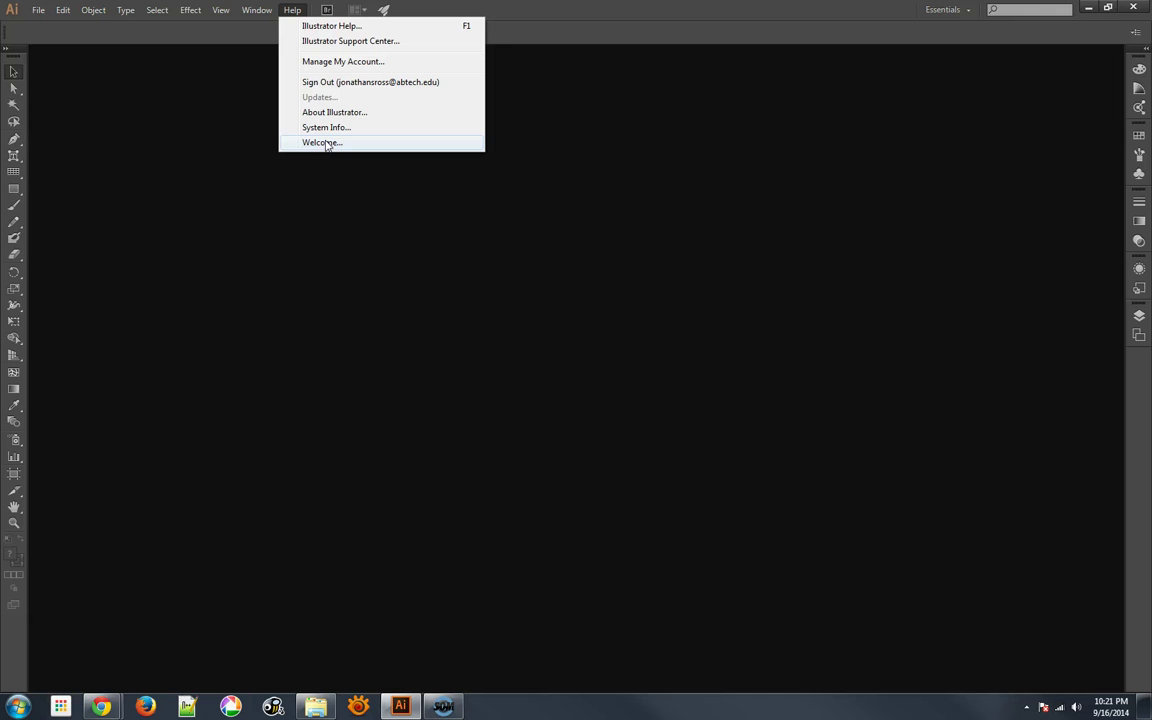
left_click(270, 225)
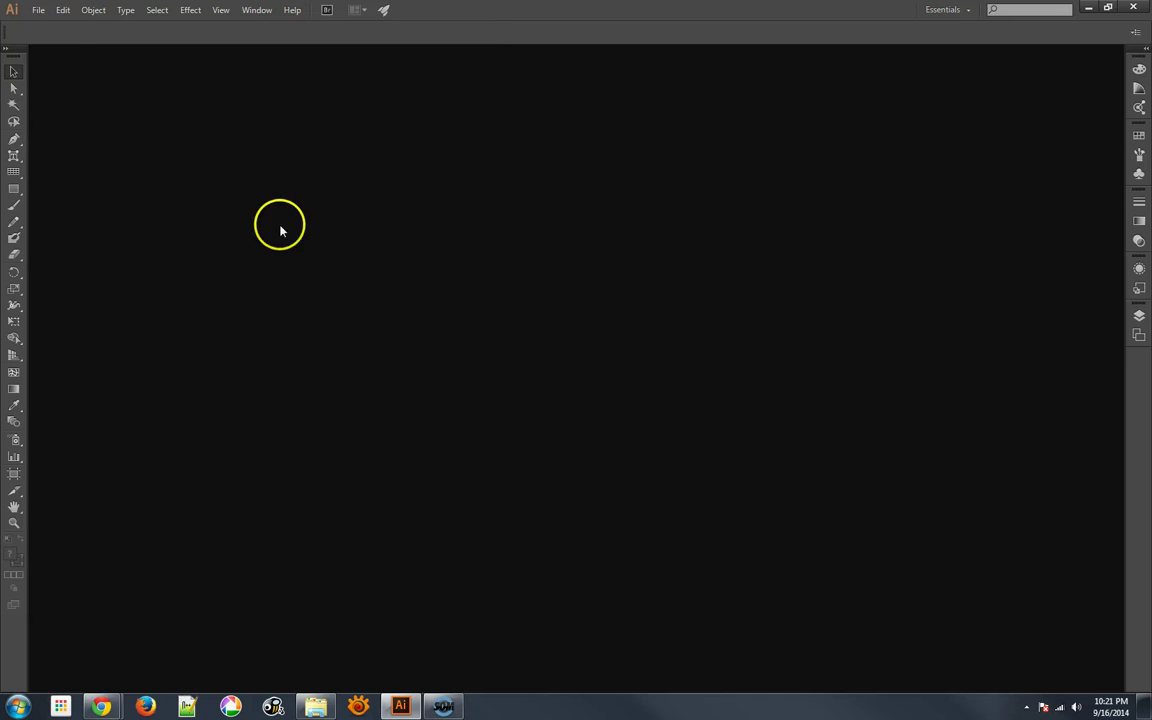
- Start a new document and choose the Print profile for it
left_click(38, 11)
left_click(52, 25)
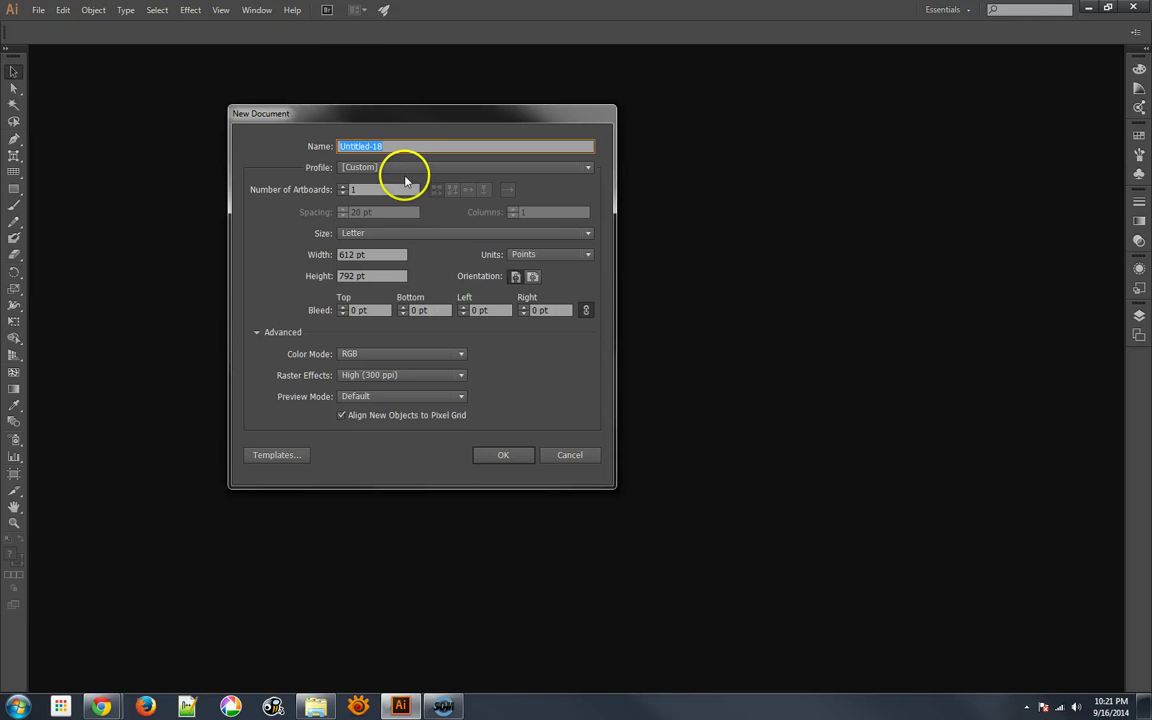
left_click(406, 170)
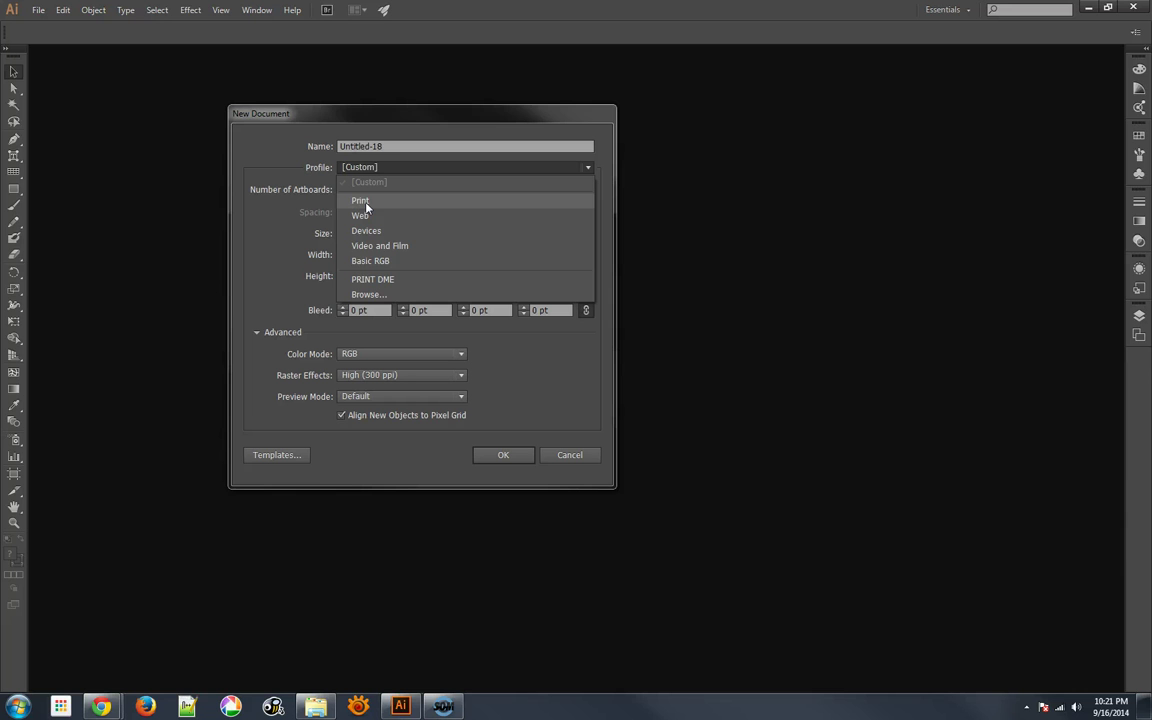
left_click(365, 204)
- Try the Web profile, return to Print, and collapse and re-expand the advanced document settings
left_click(381, 166)
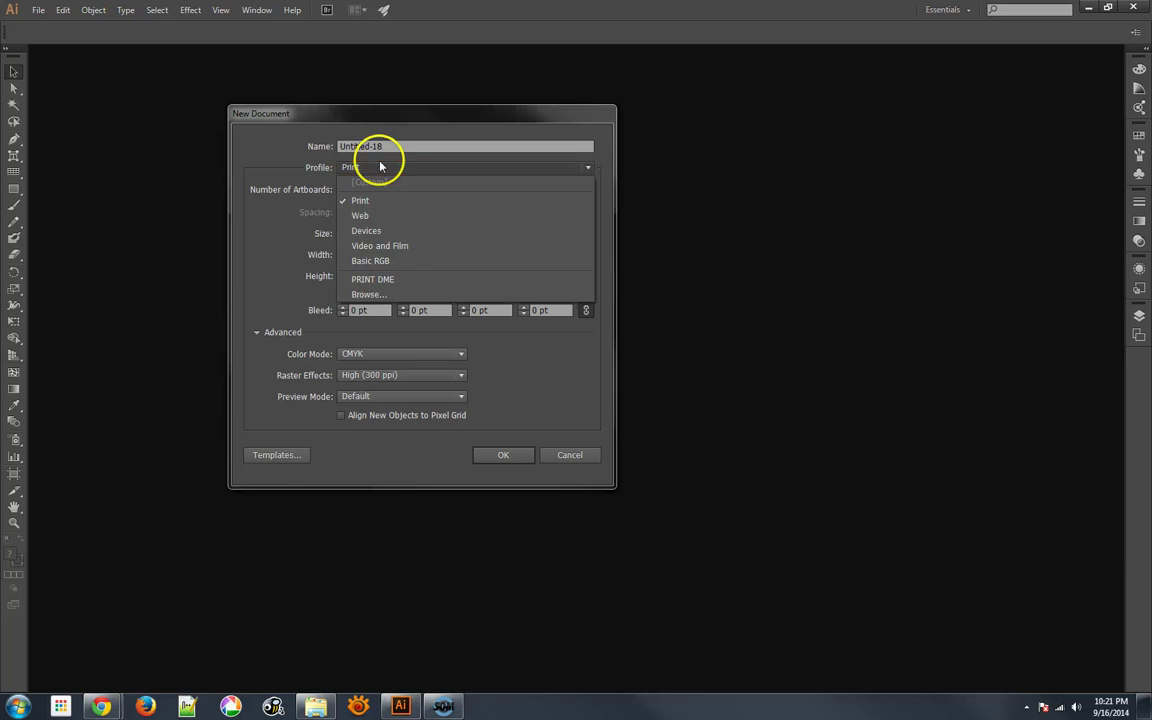
left_click(362, 217)
left_click(368, 170)
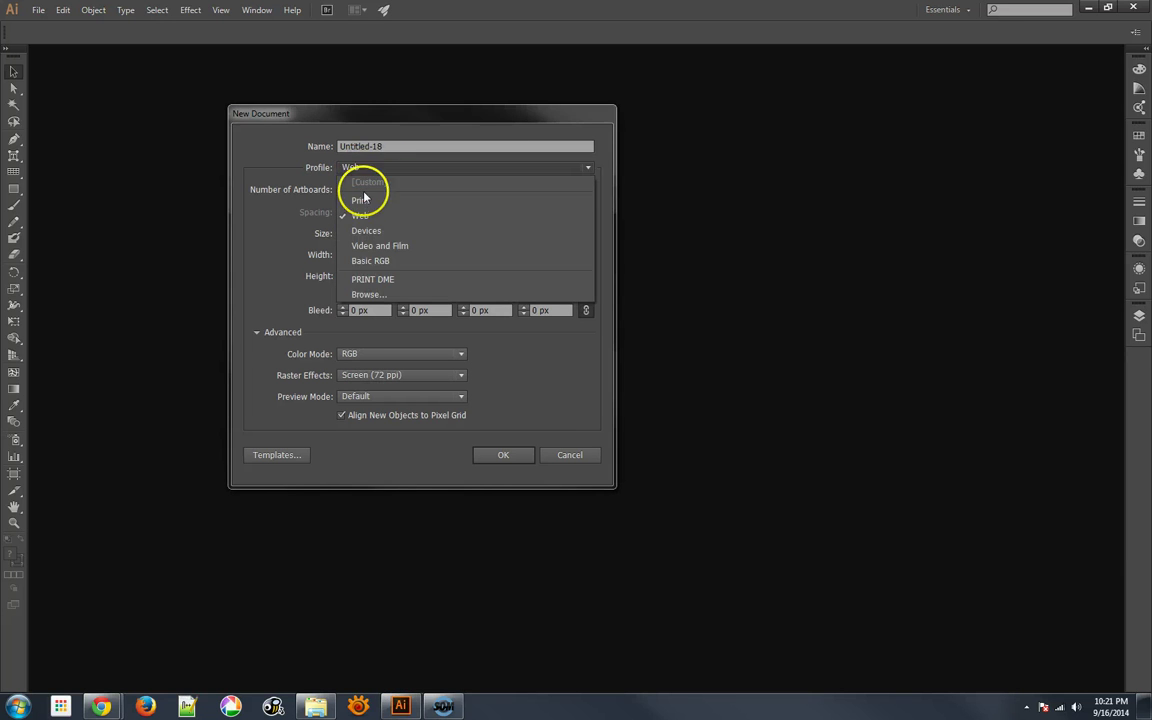
left_click(362, 200)
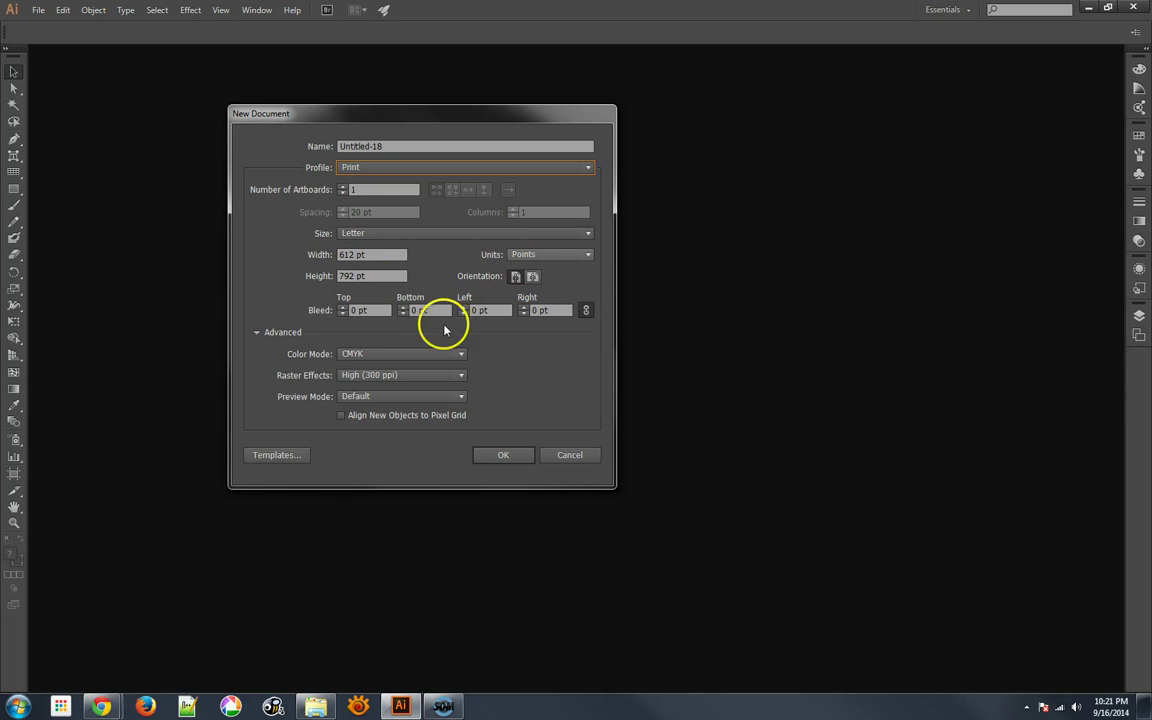
left_click(257, 334)
left_click(257, 334)
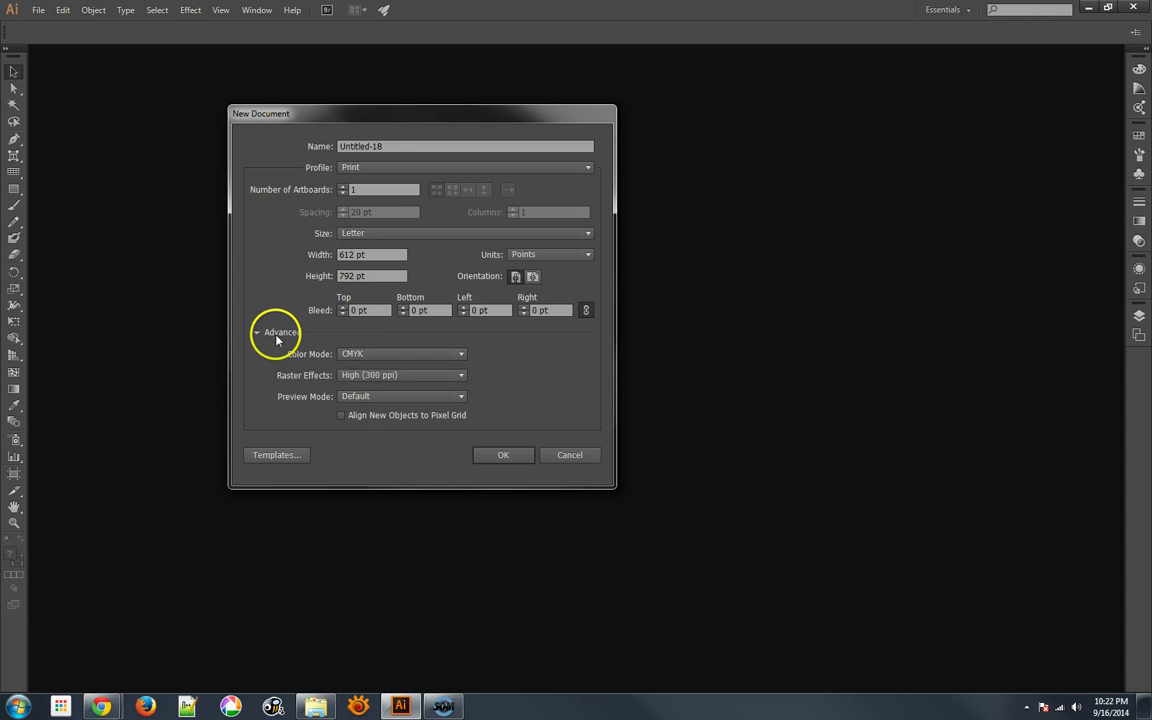
- Switch the new document to the Web profile and toggle pixel grid alignment off and back on
left_click(358, 168)
left_click(360, 215)
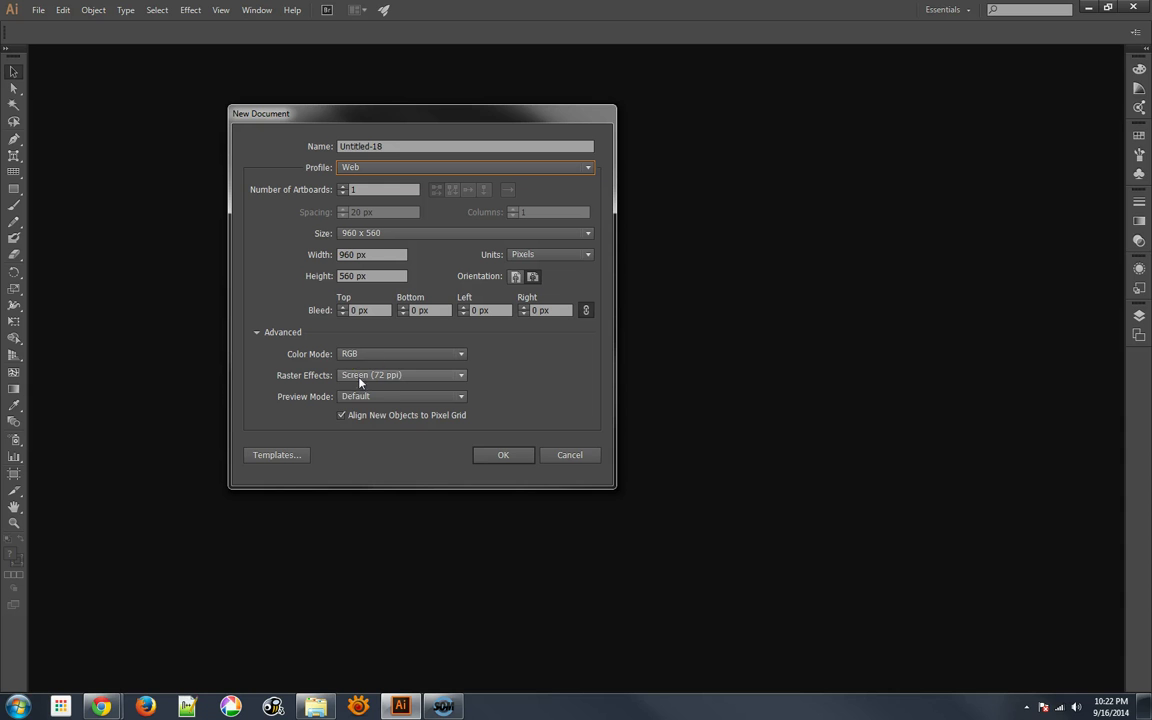
left_click(363, 418)
left_click(367, 420)
- Choose the Devices profile for the new document and set its size to Fire HD
left_click(380, 169)
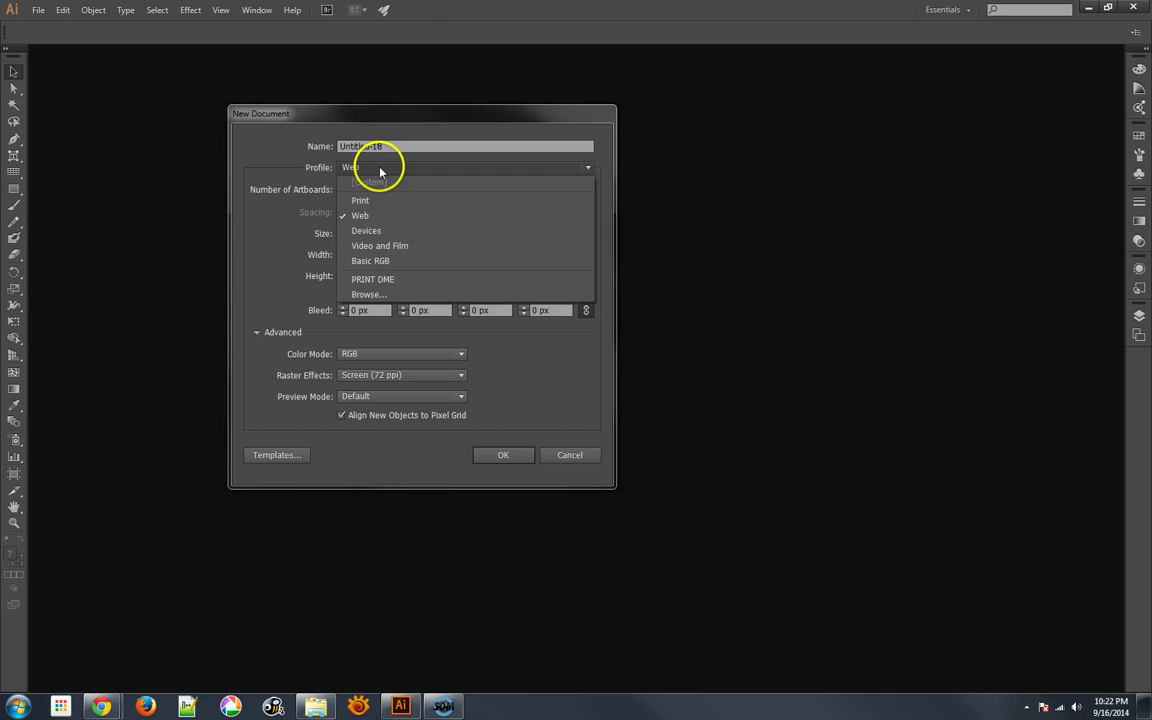
left_click(362, 227)
left_click(362, 233)
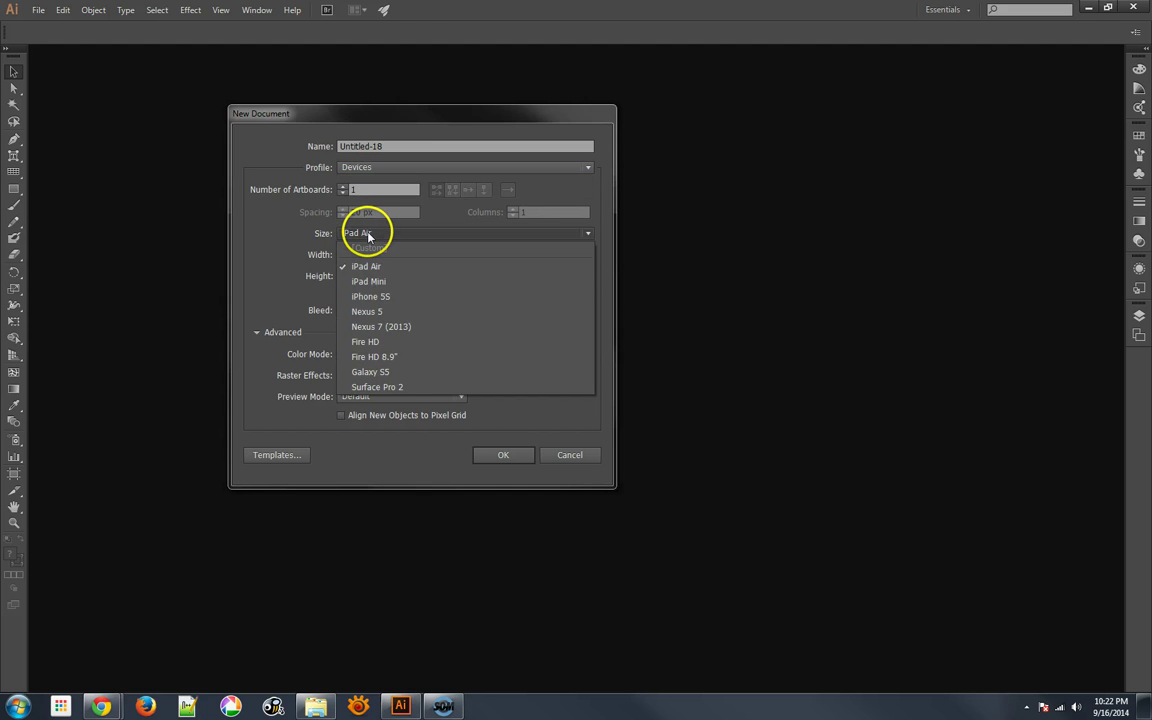
left_click(368, 343)
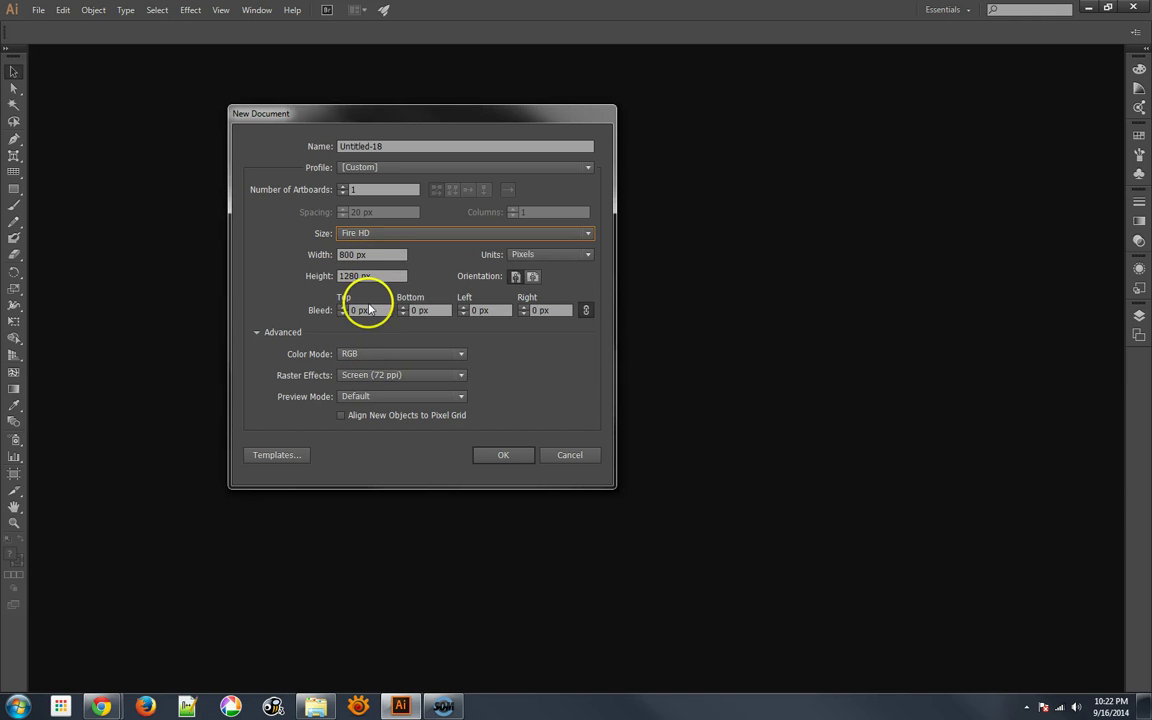
left_click(342, 233)
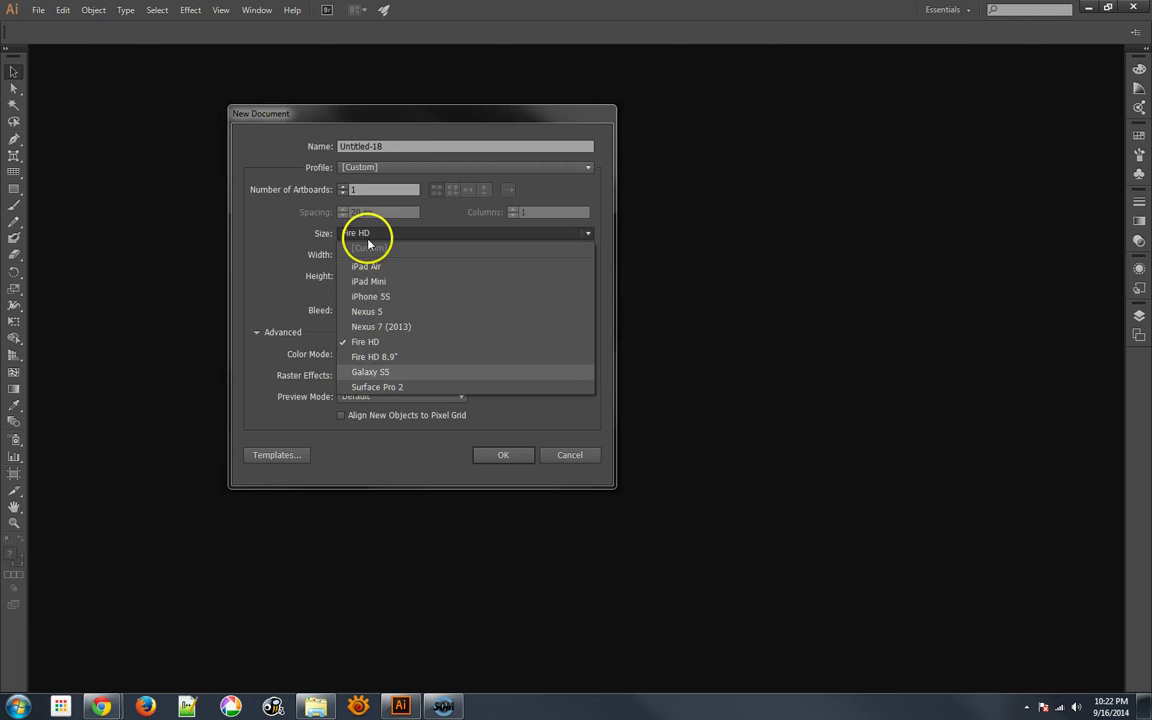
- Switch the new document's profile to Video and Film
left_click(376, 168)
left_click(374, 170)
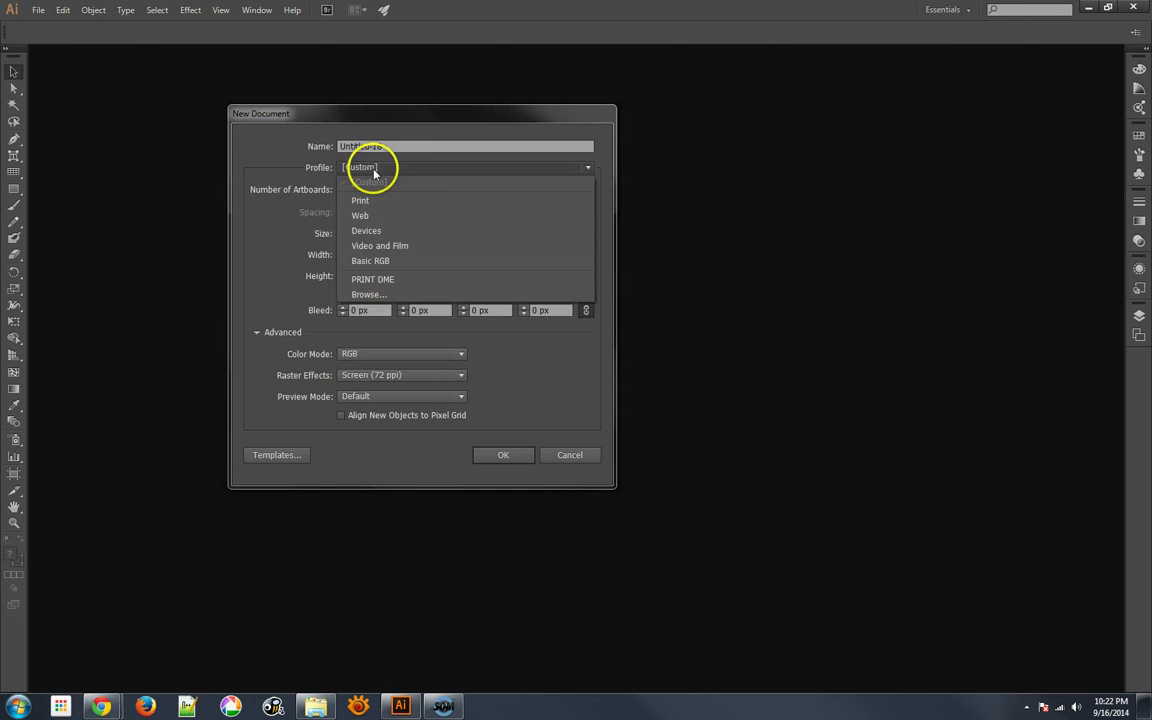
left_click(370, 252)
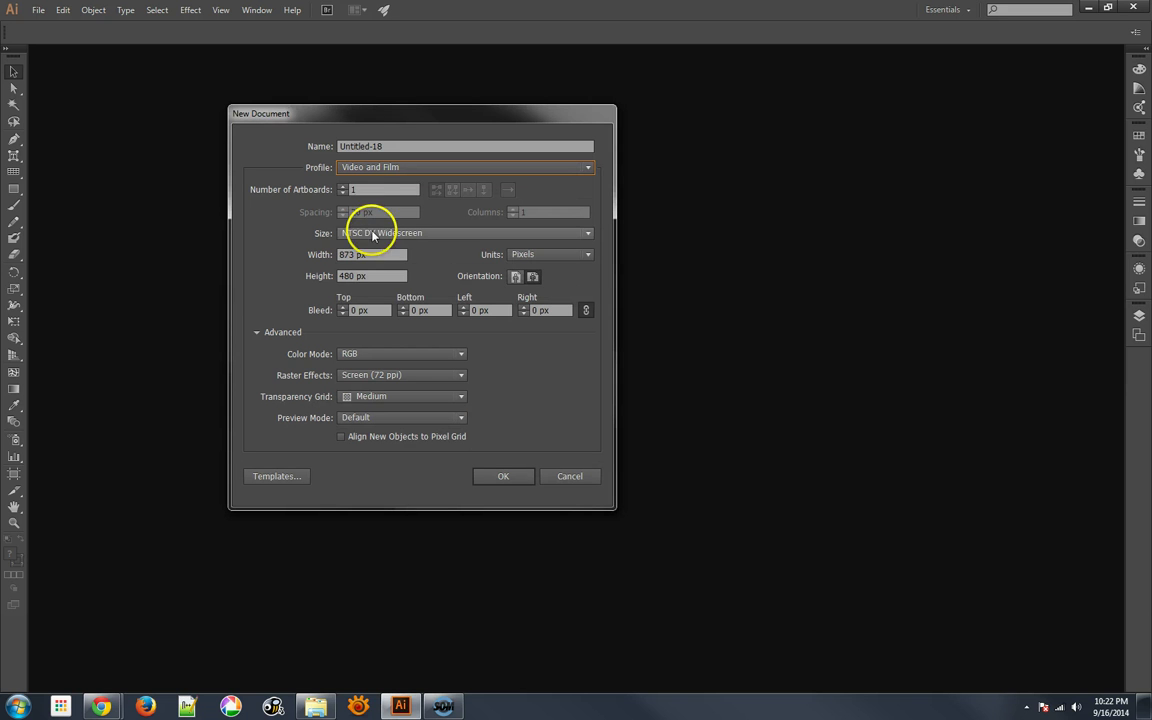
- Set the new document's profile back to Print and its units to inches
left_click(374, 170)
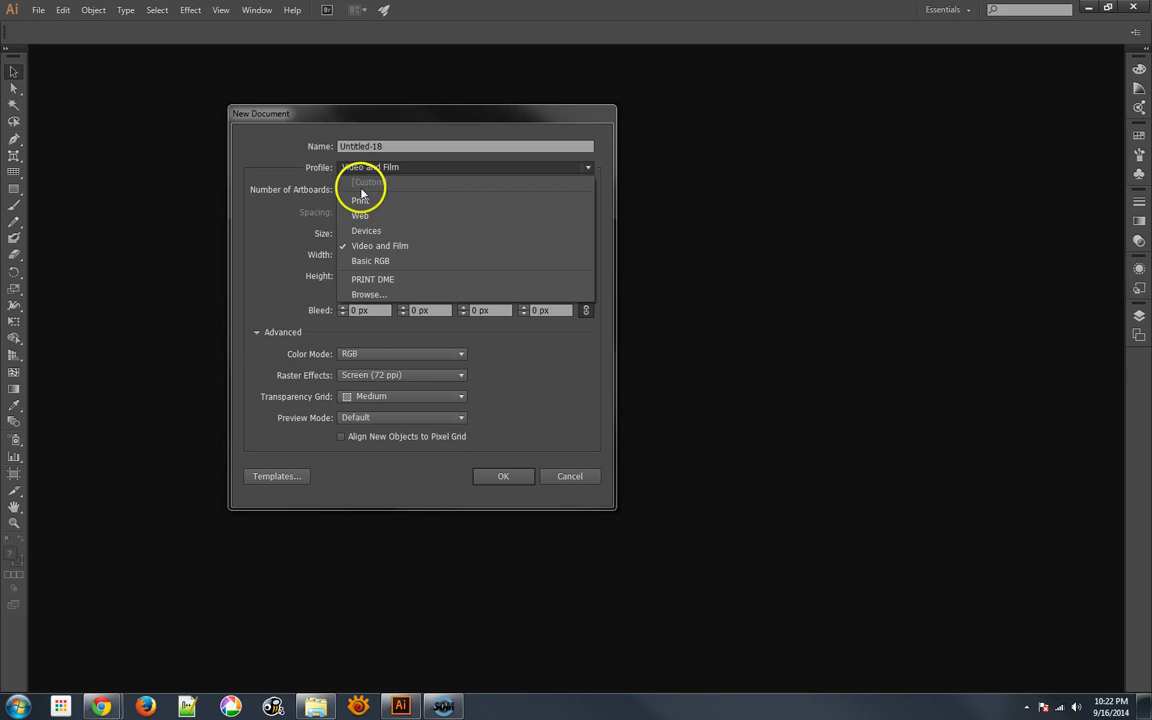
left_click(360, 201)
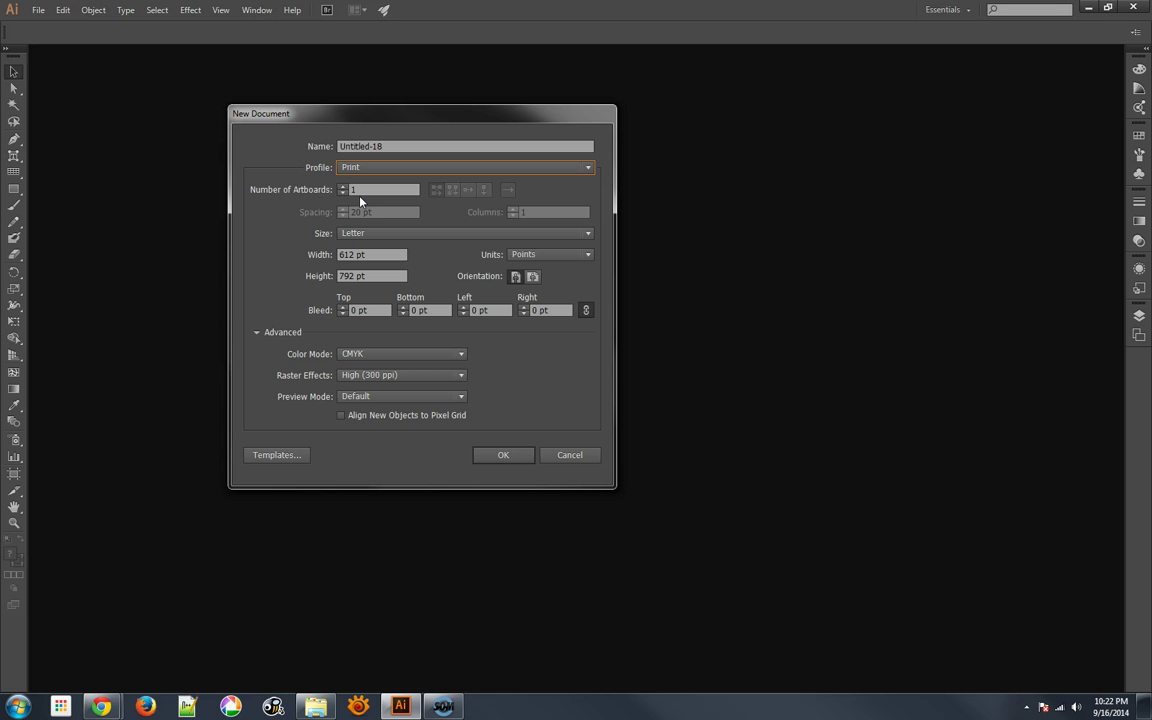
left_click(530, 254)
left_click(534, 302)
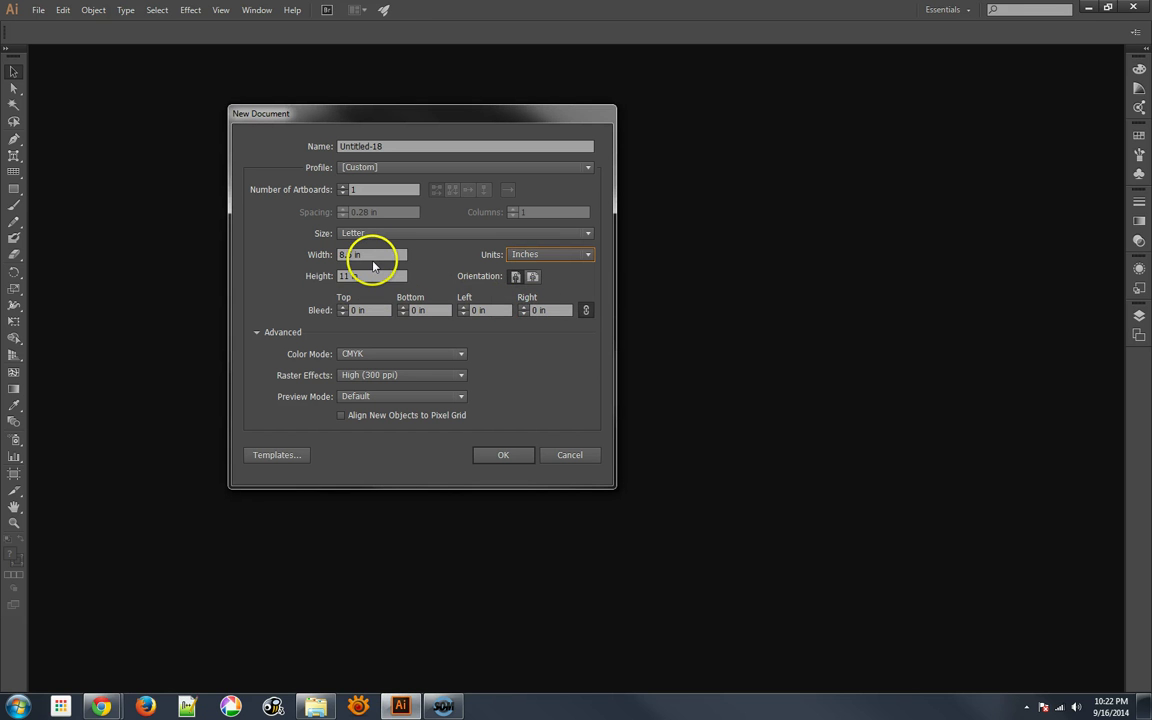
left_click(350, 255)
left_click(344, 272)
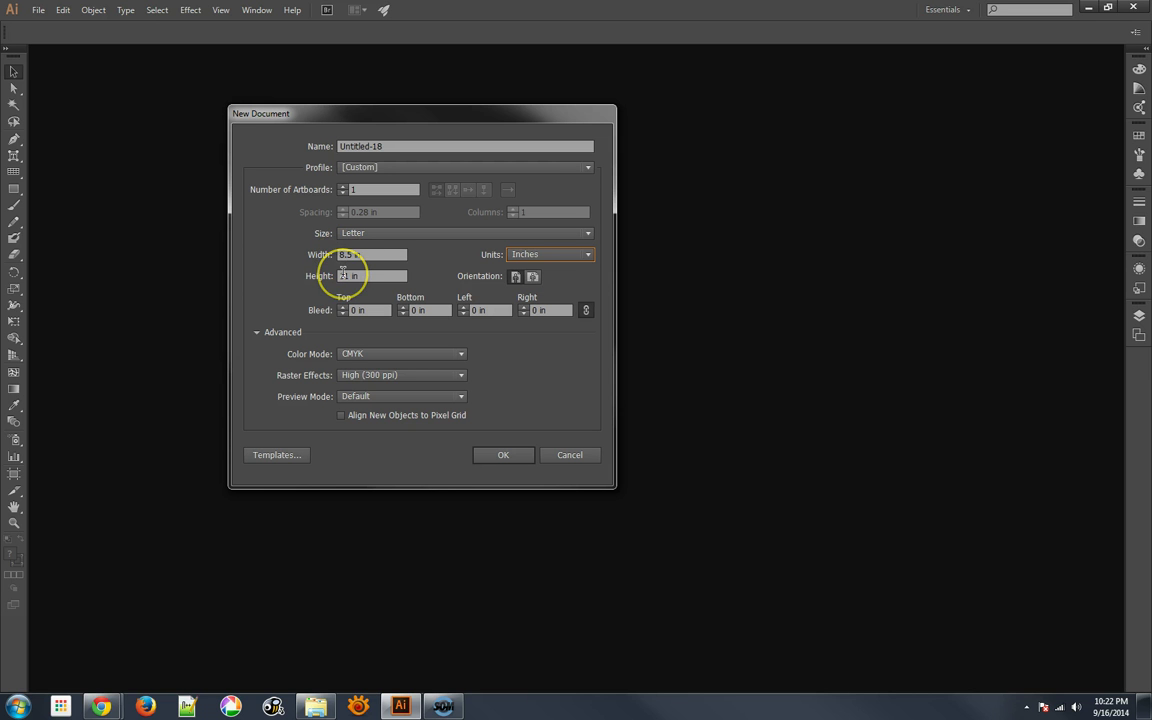
- Switch the document units to points to compare the page dimensions, and return them to inches
left_click(535, 256)
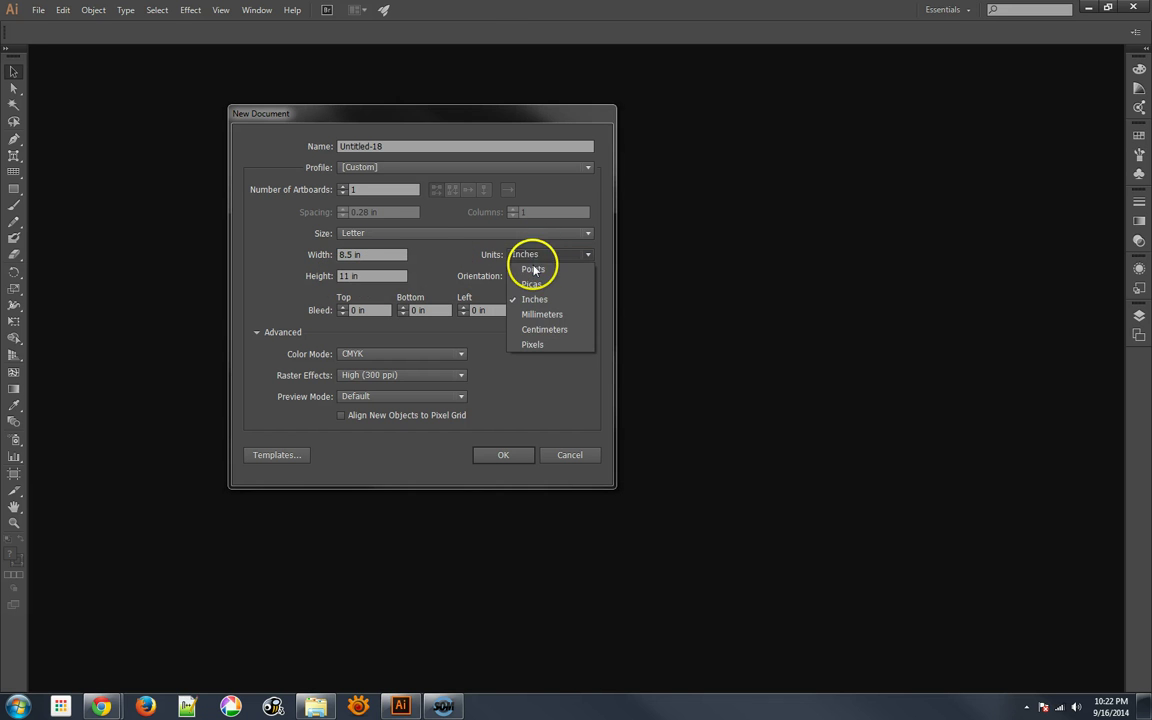
left_click(539, 263)
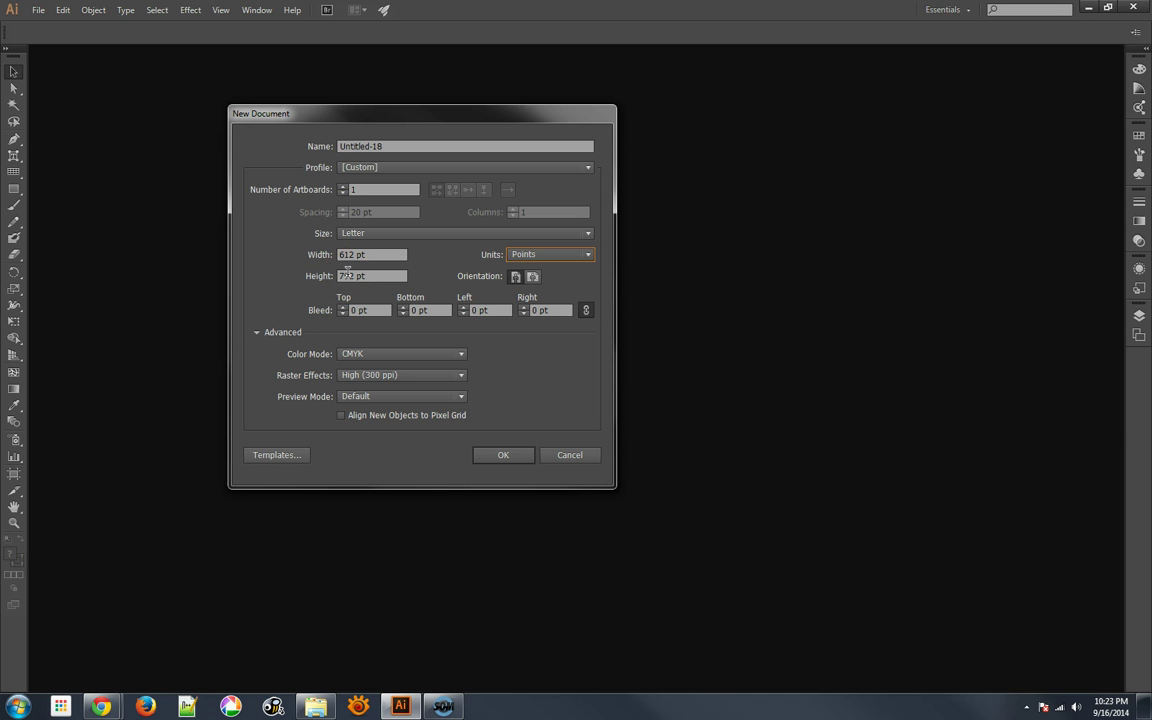
left_click(369, 277)
left_click(556, 260)
left_click(535, 299)
- Set the document's color mode to RGB and keep the raster effects at High (300 ppi)
left_click(360, 354)
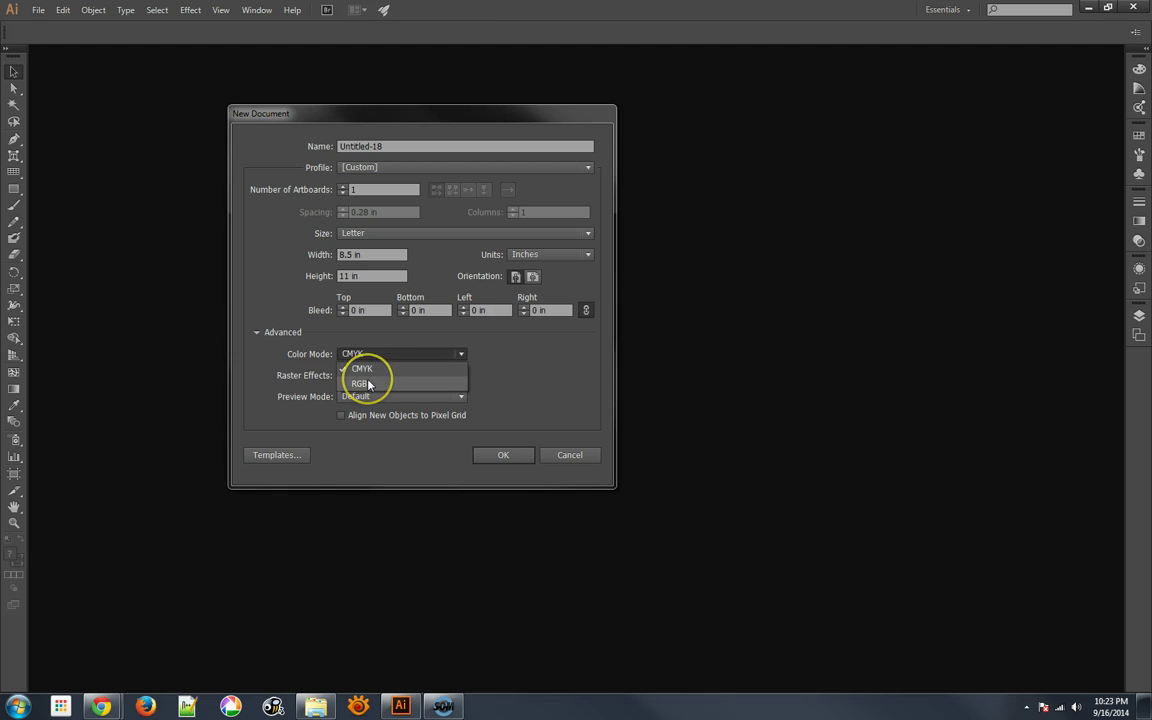
left_click(362, 383)
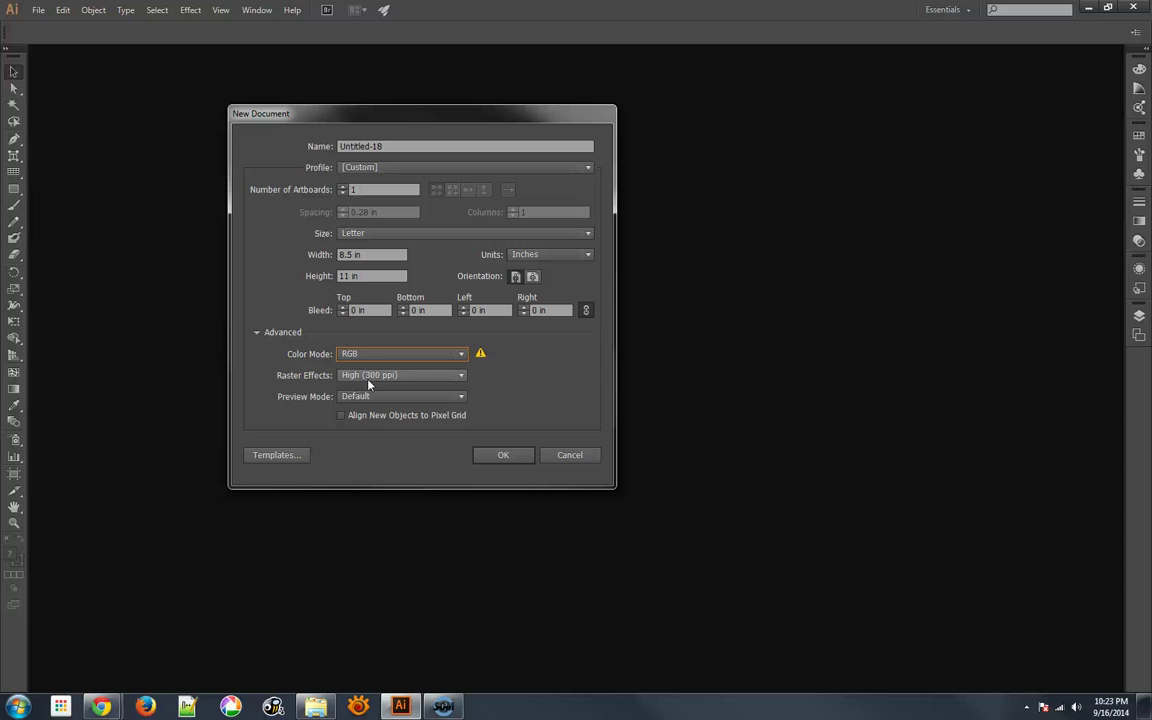
left_click(368, 381)
left_click(368, 381)
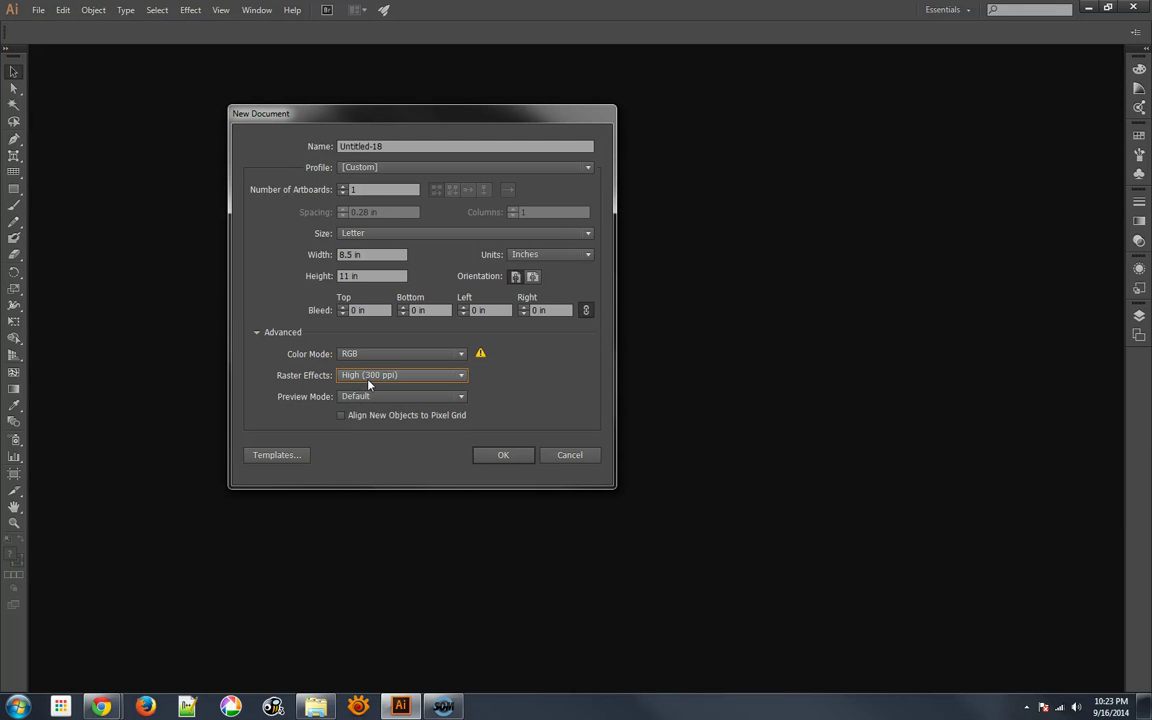
left_click(398, 382)
- Turn on alignment of new objects to the pixel grid and create the document
left_click(391, 397)
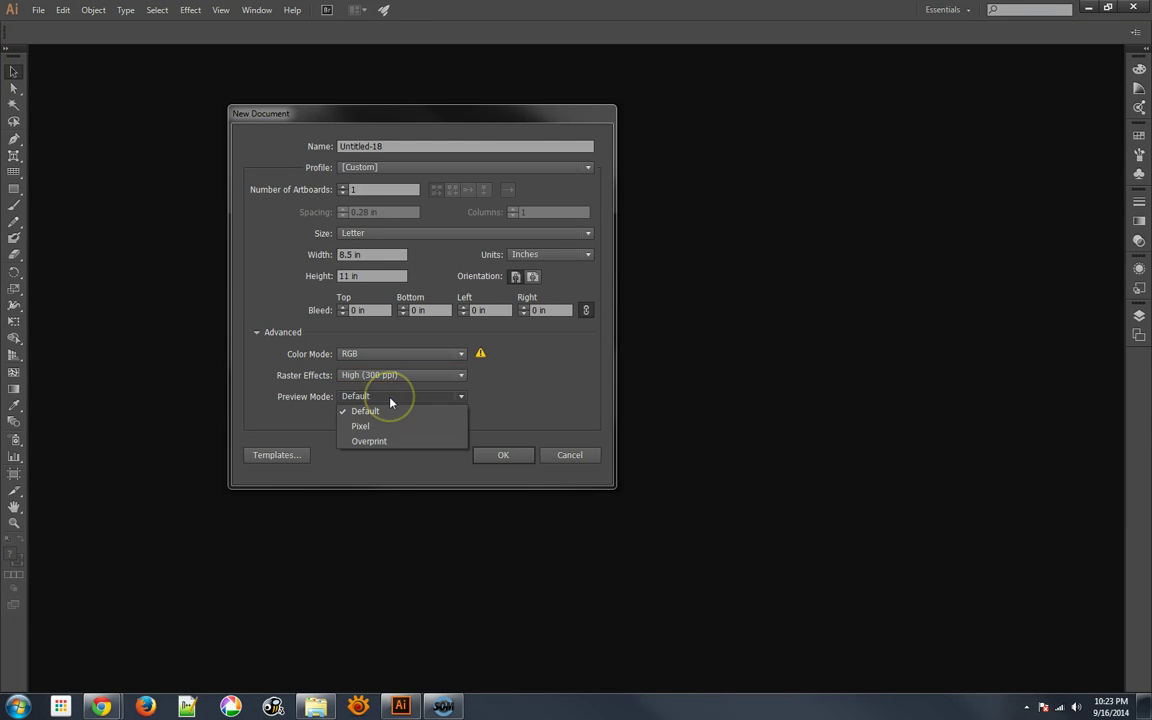
left_click(391, 398)
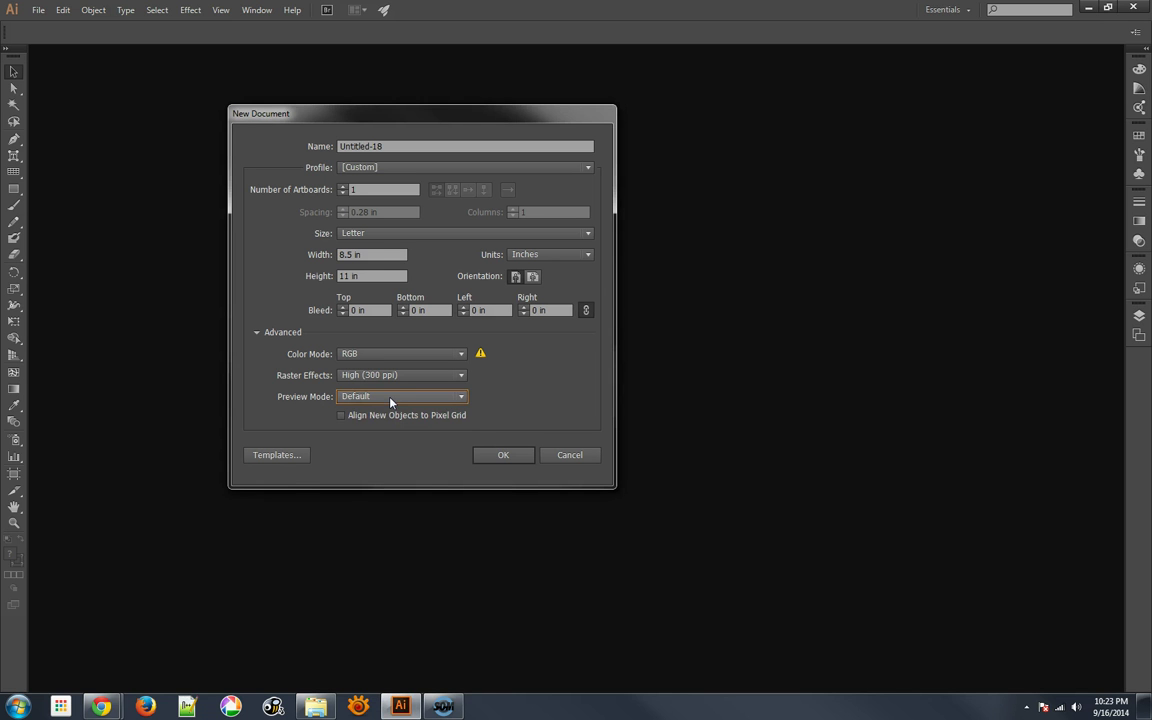
left_click(342, 416)
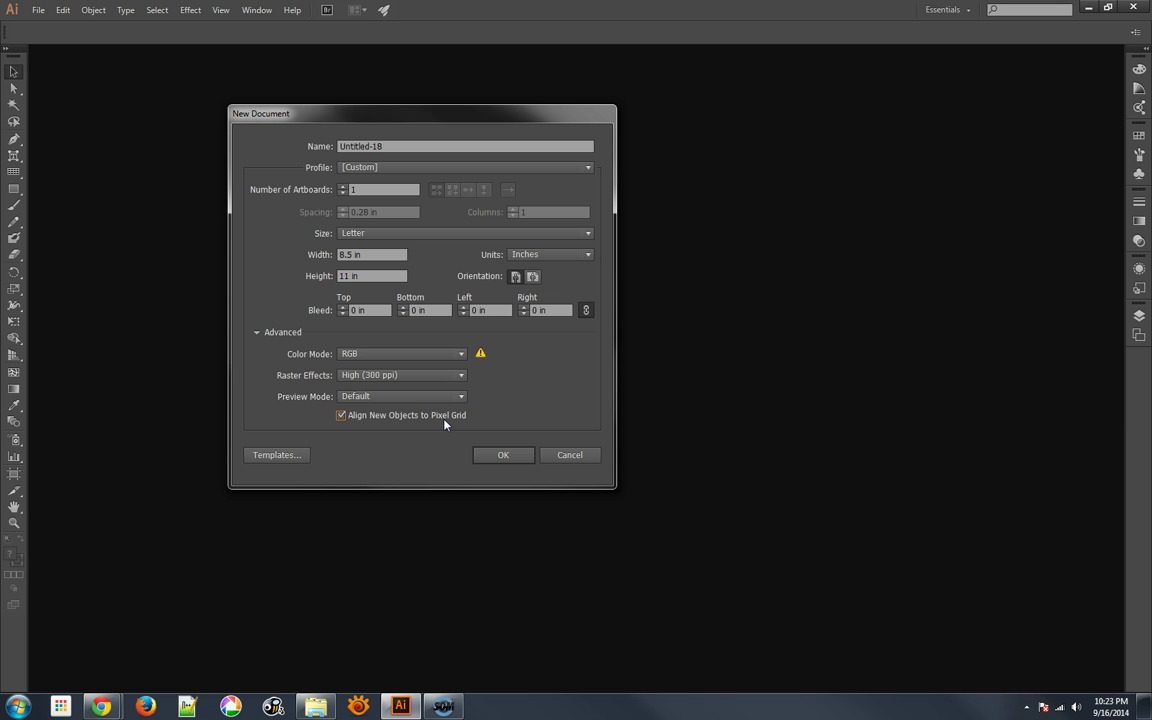
left_click(500, 456)
left_click(495, 461)
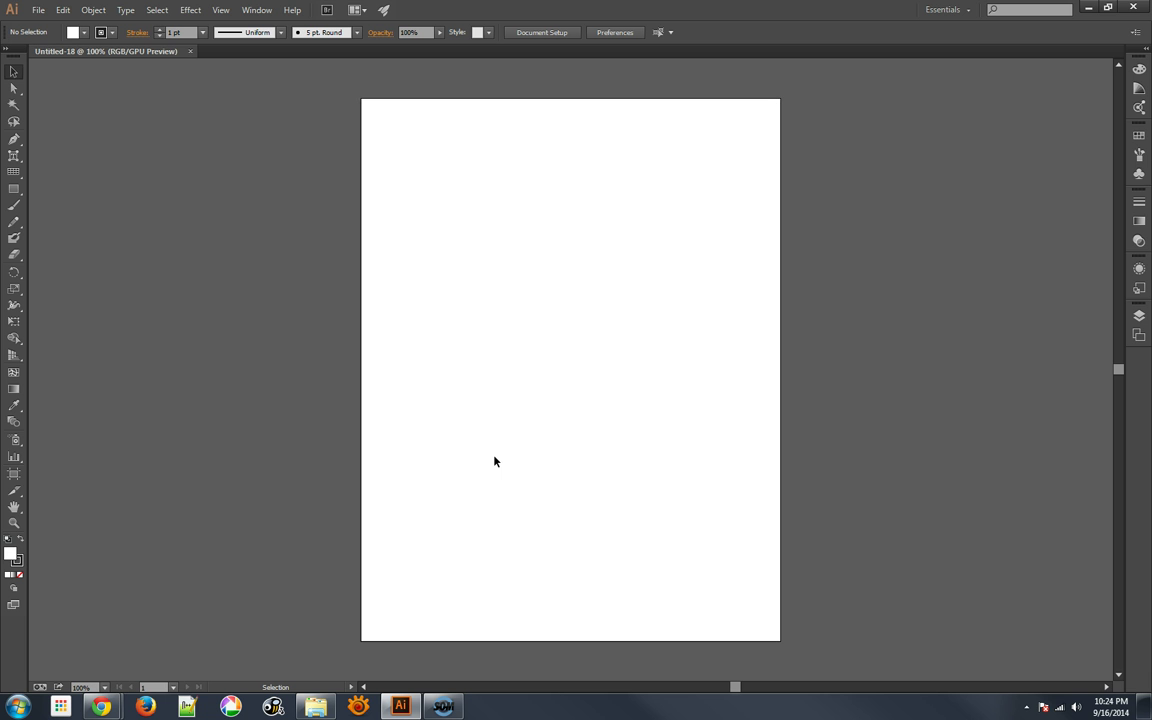
- Show the tools in two columns and review the Draw Behind and Draw Inside modes
left_click(10, 47)
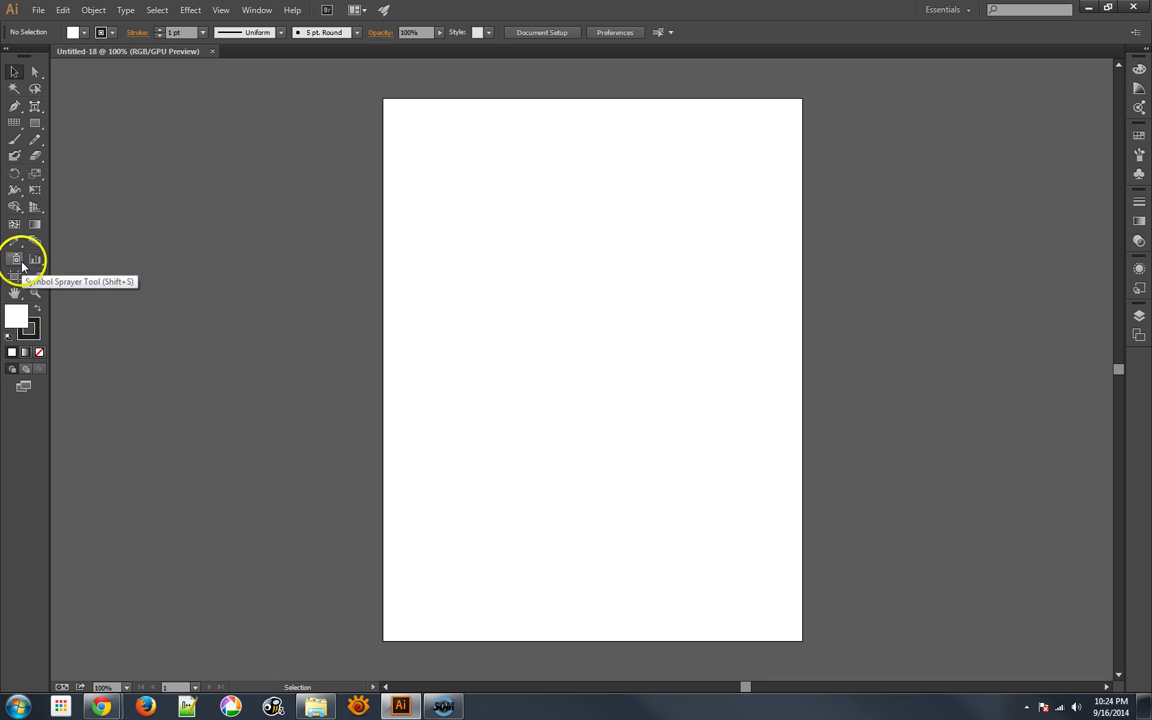
left_click(27, 369)
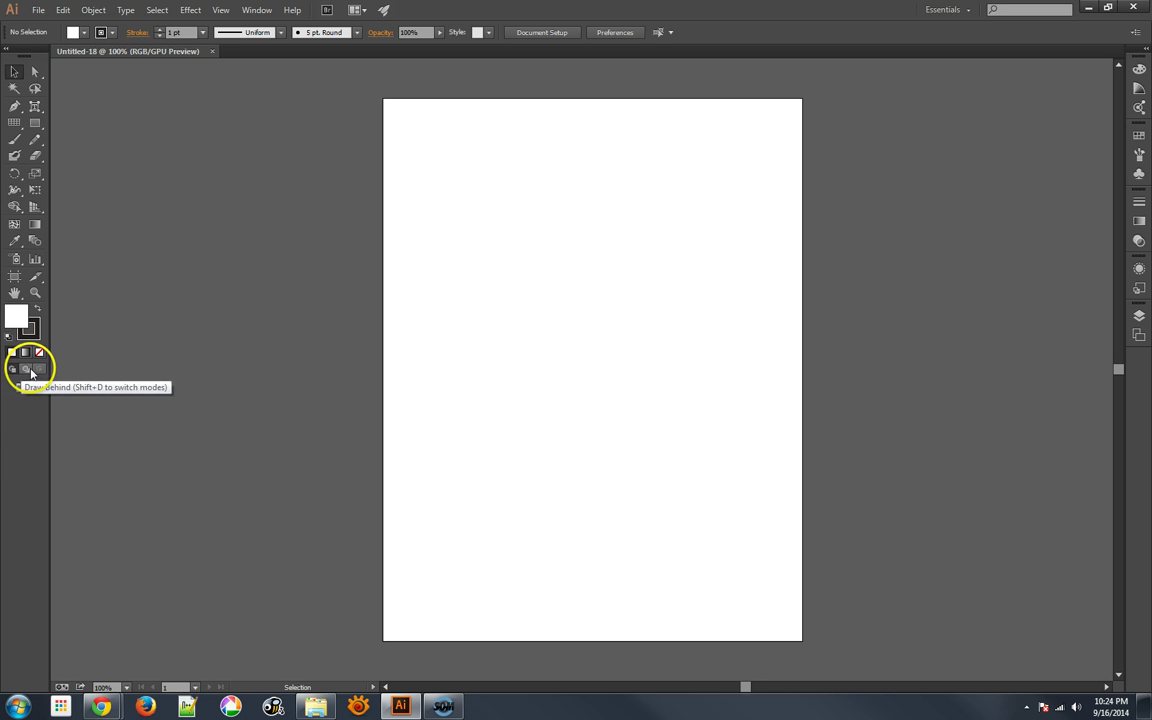
left_click(42, 369)
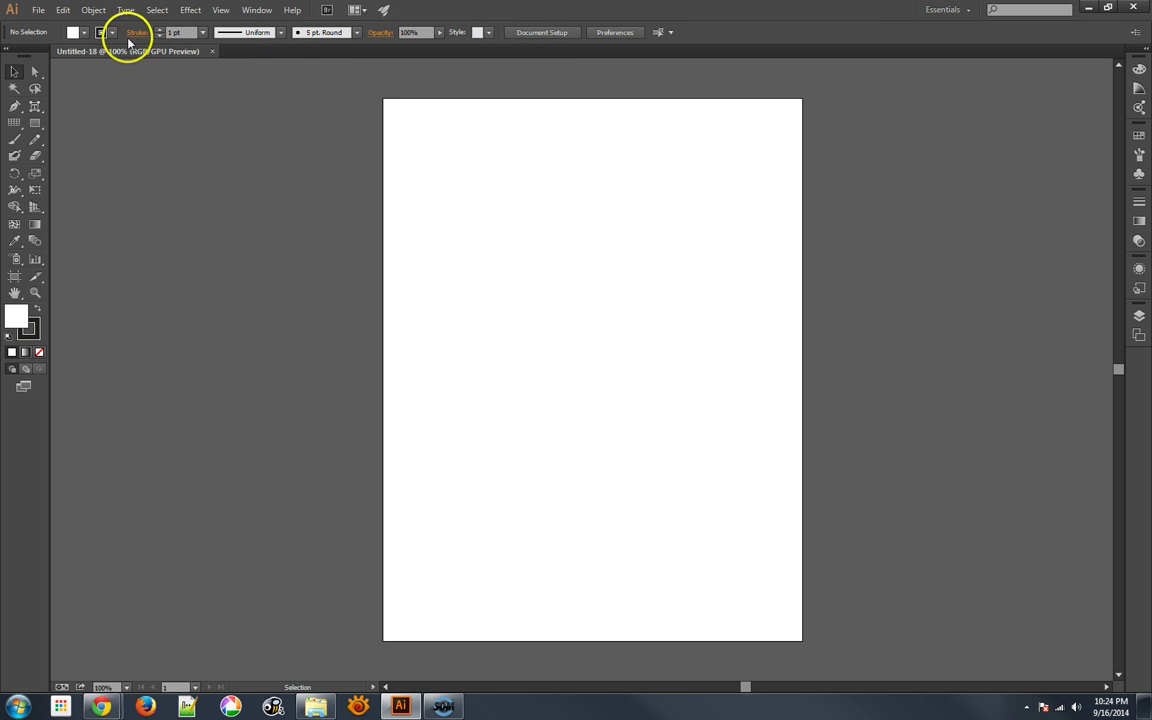
- Set the default stroke weight to 2 pt and review the Document Setup options without changing them
left_click(203, 32)
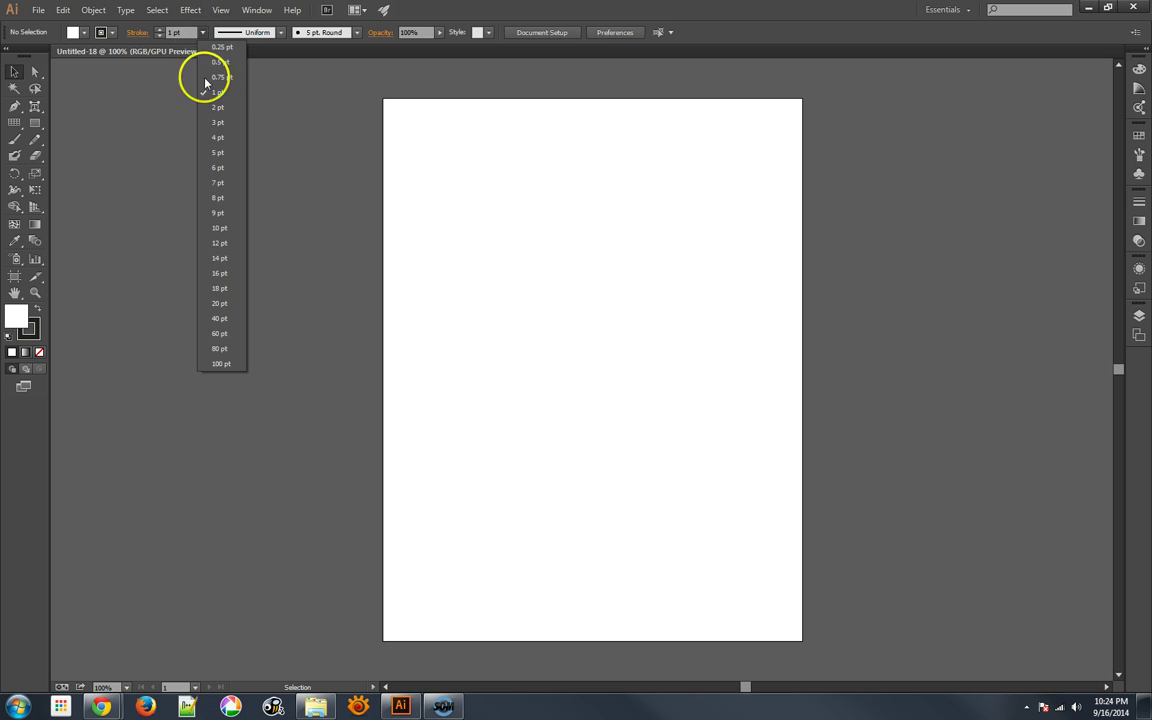
left_click(217, 107)
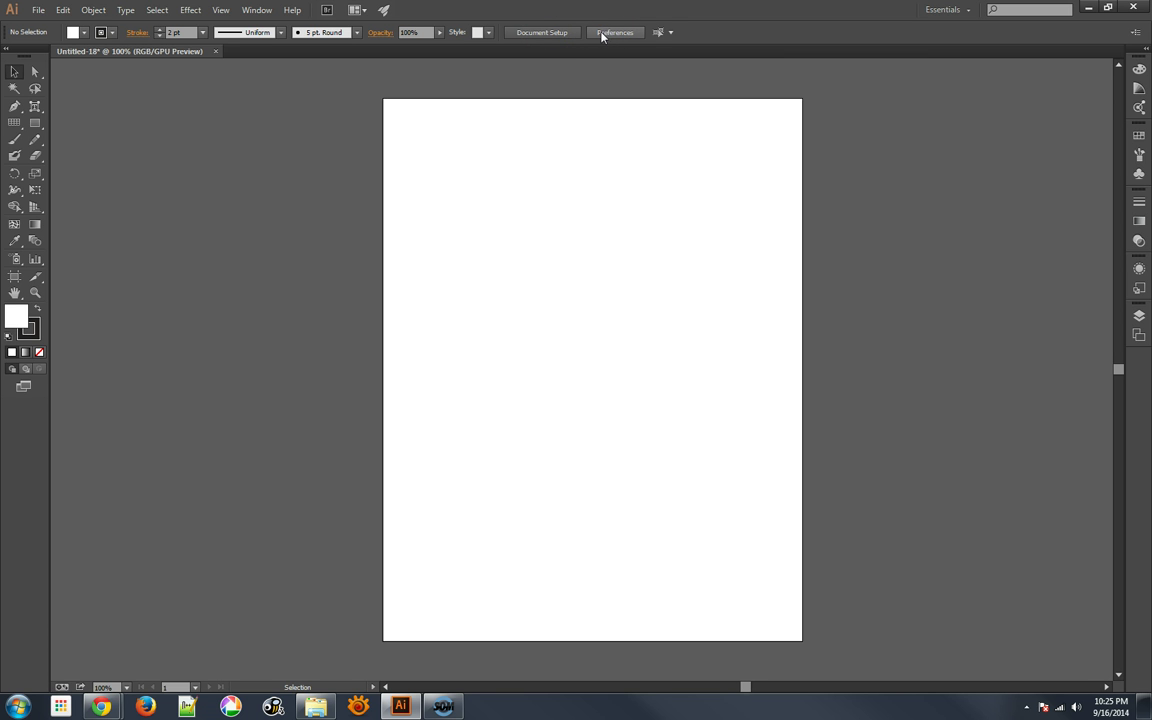
left_click(558, 34)
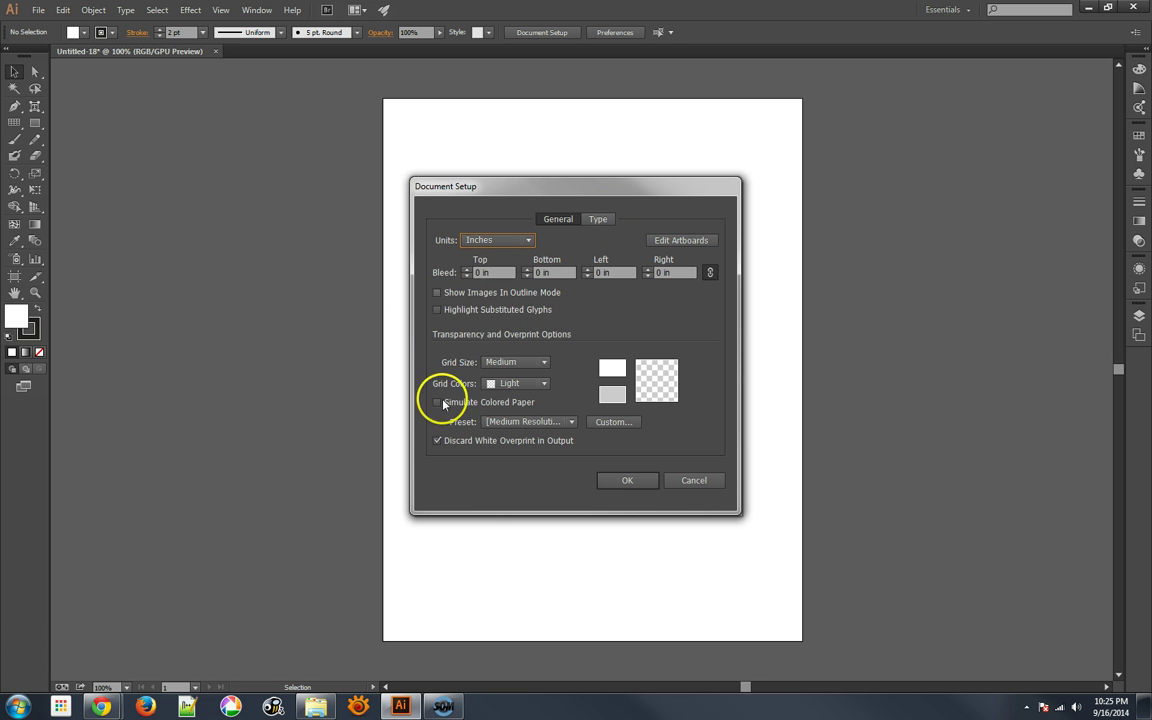
left_click(694, 481)
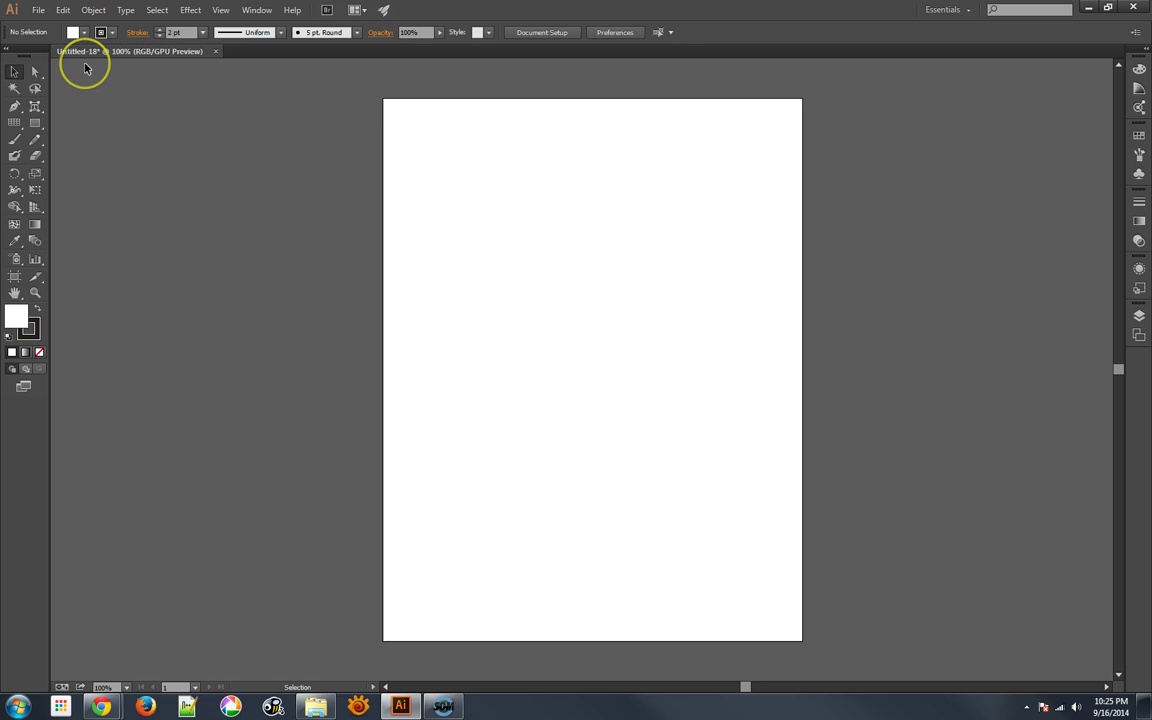
- Expand the collapsed panels and look through Color, Color Guide and Kuler, leaving the color spectrum displayed
left_click(1145, 52)
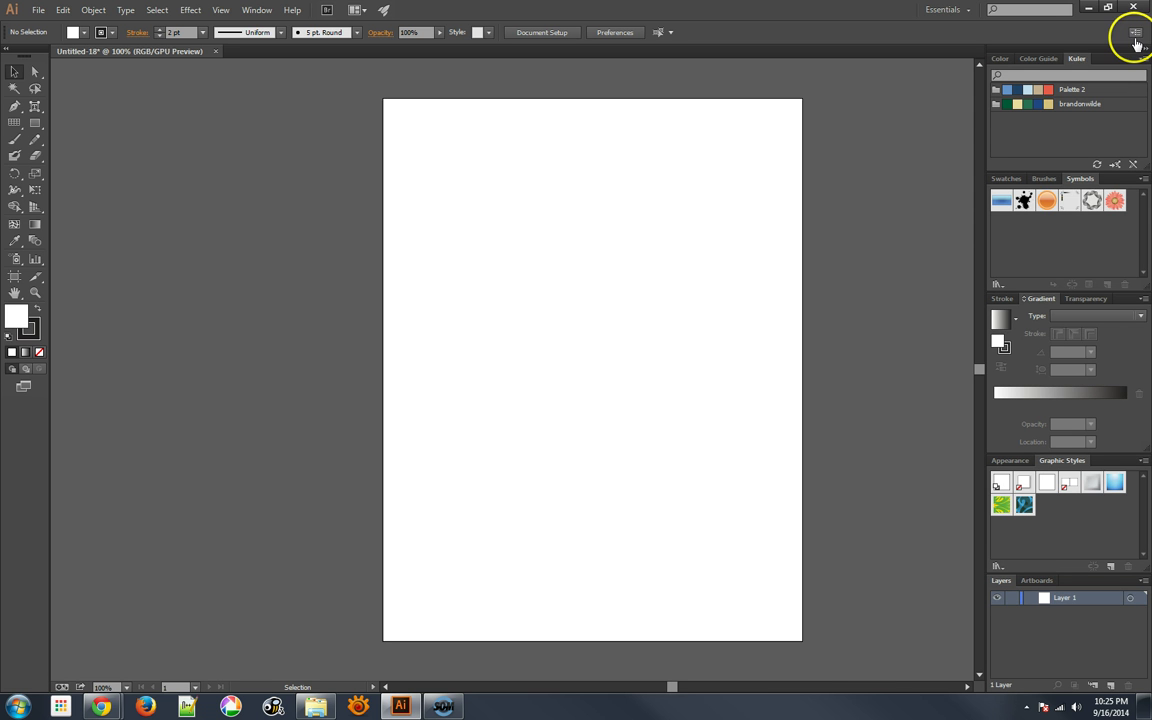
left_click(1002, 60)
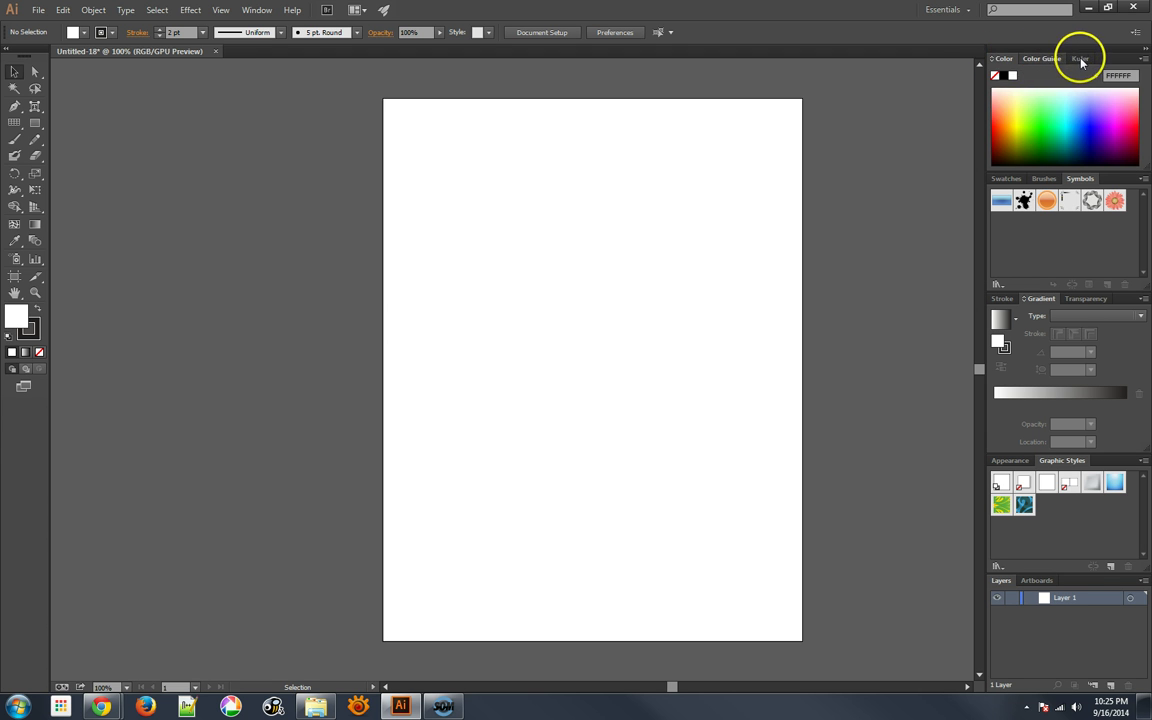
left_click(1055, 59)
left_click(1077, 59)
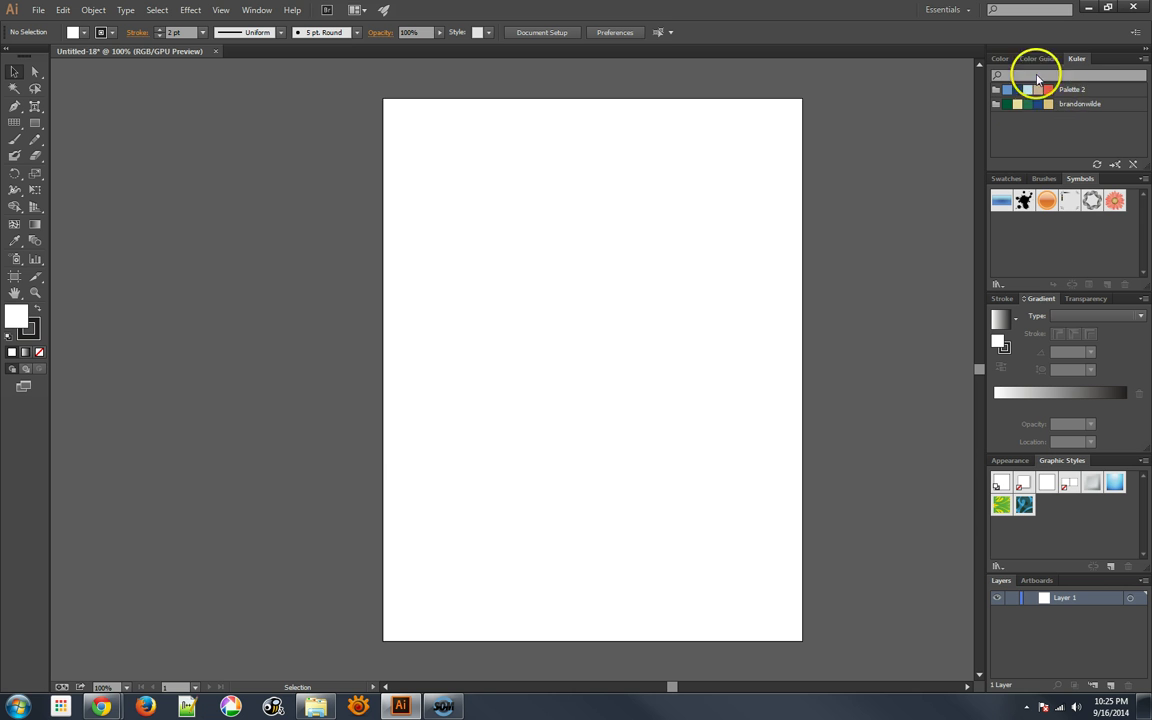
left_click(1002, 59)
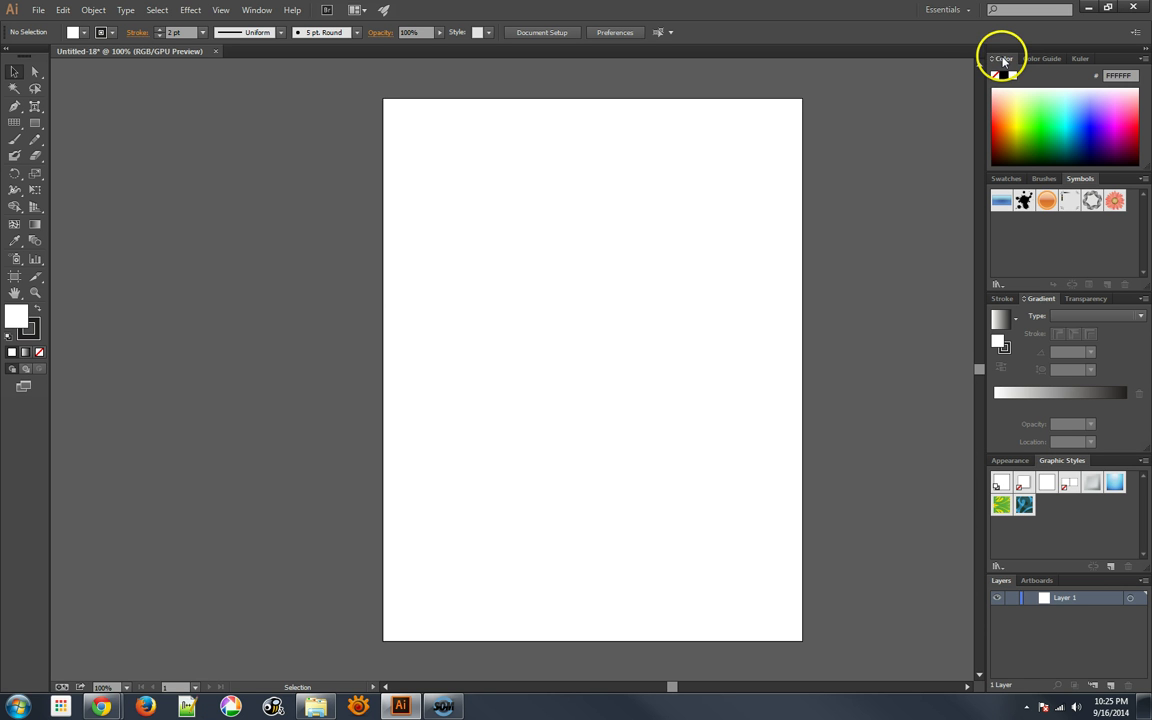
- Look through the document's swatches, brushes and symbols, and return to the swatches
left_click(1008, 180)
left_click(1044, 179)
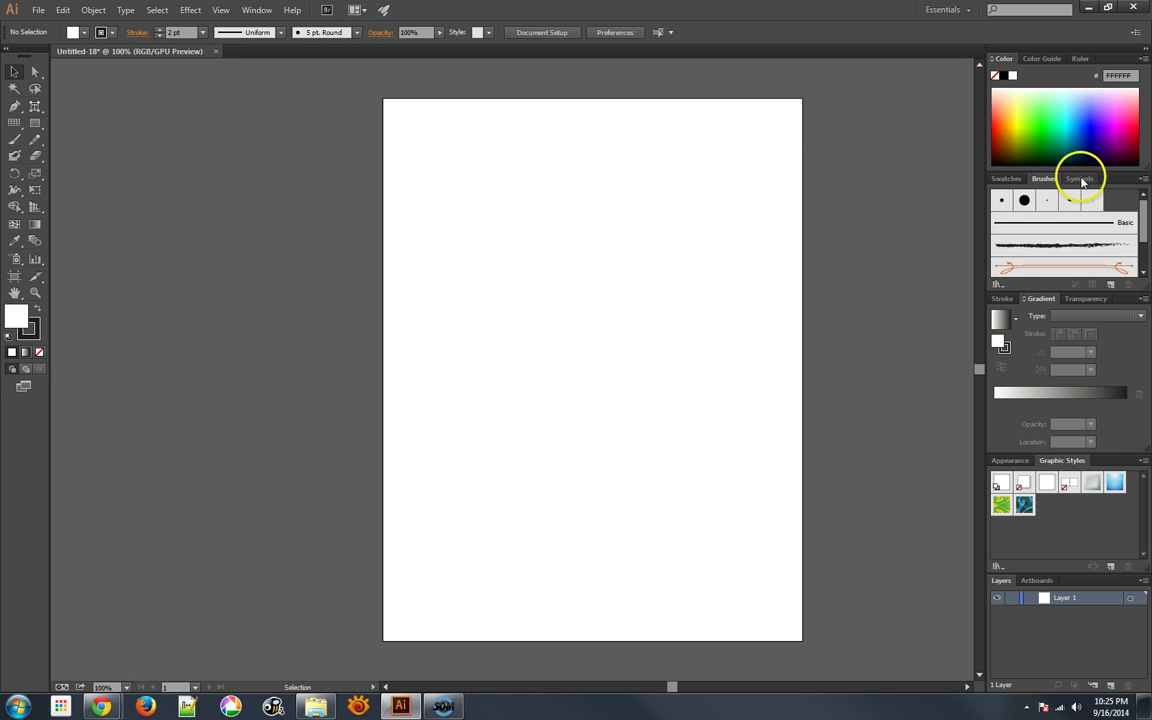
left_click(1082, 180)
left_click(1008, 180)
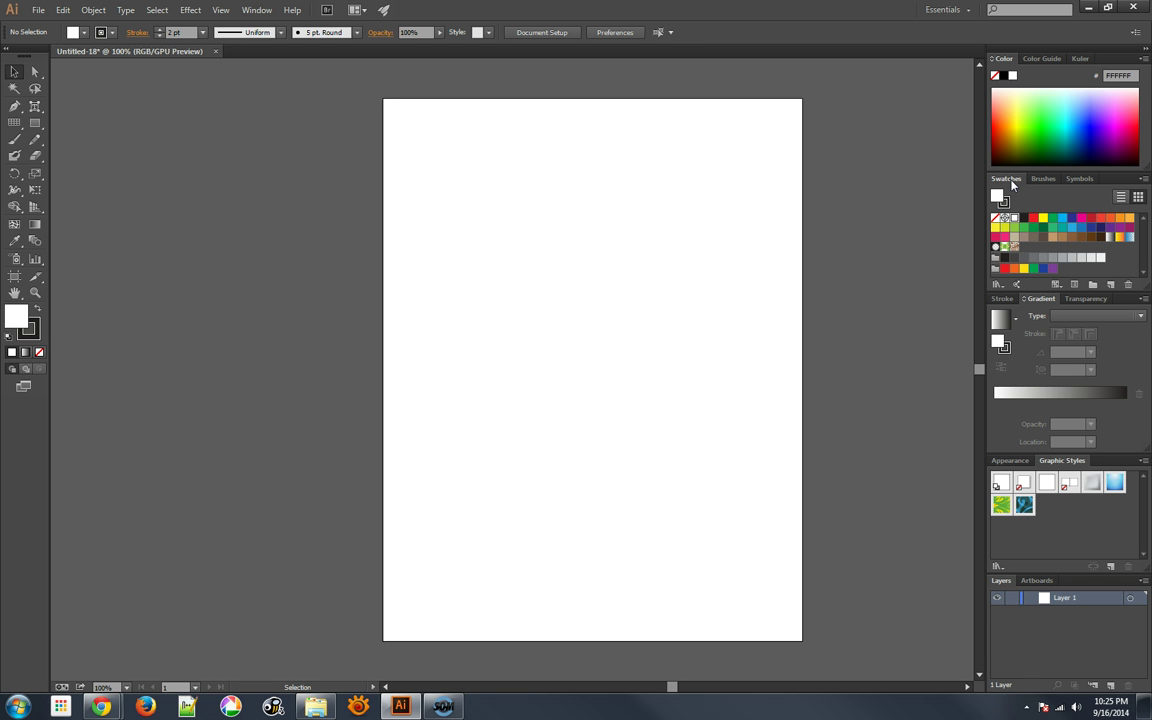
- Delete the ungrouped solid color swatches from CMYK Red up to the gradients
left_click(1007, 183)
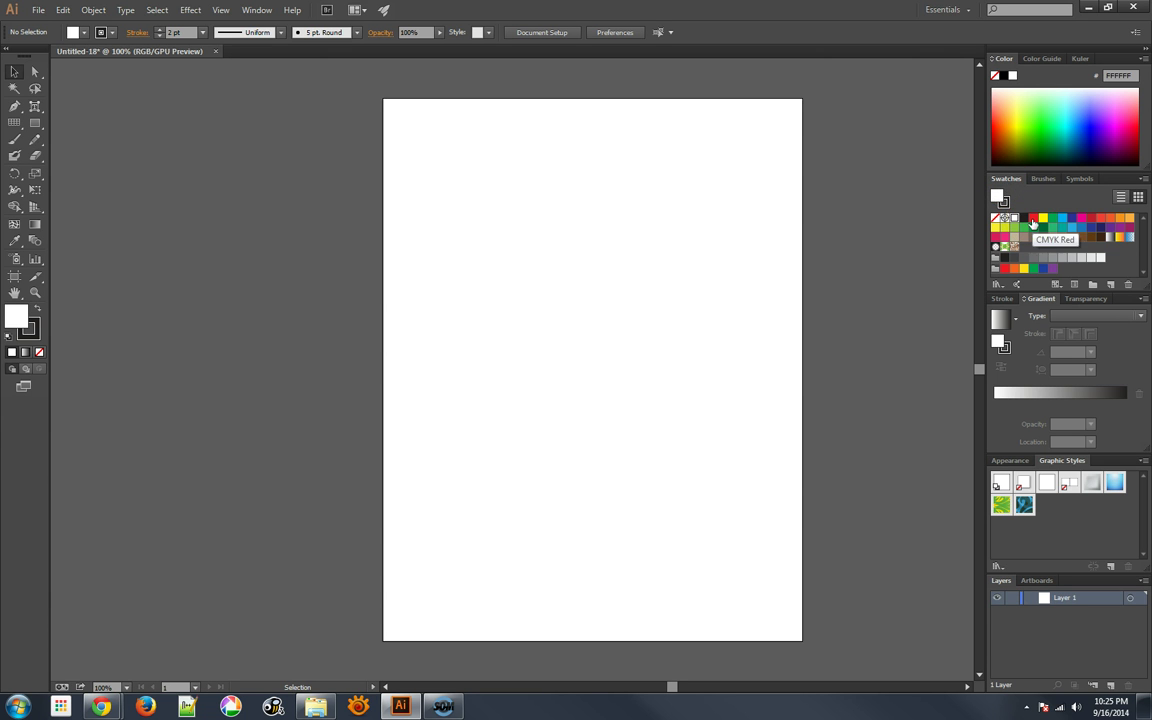
left_click(1033, 220)
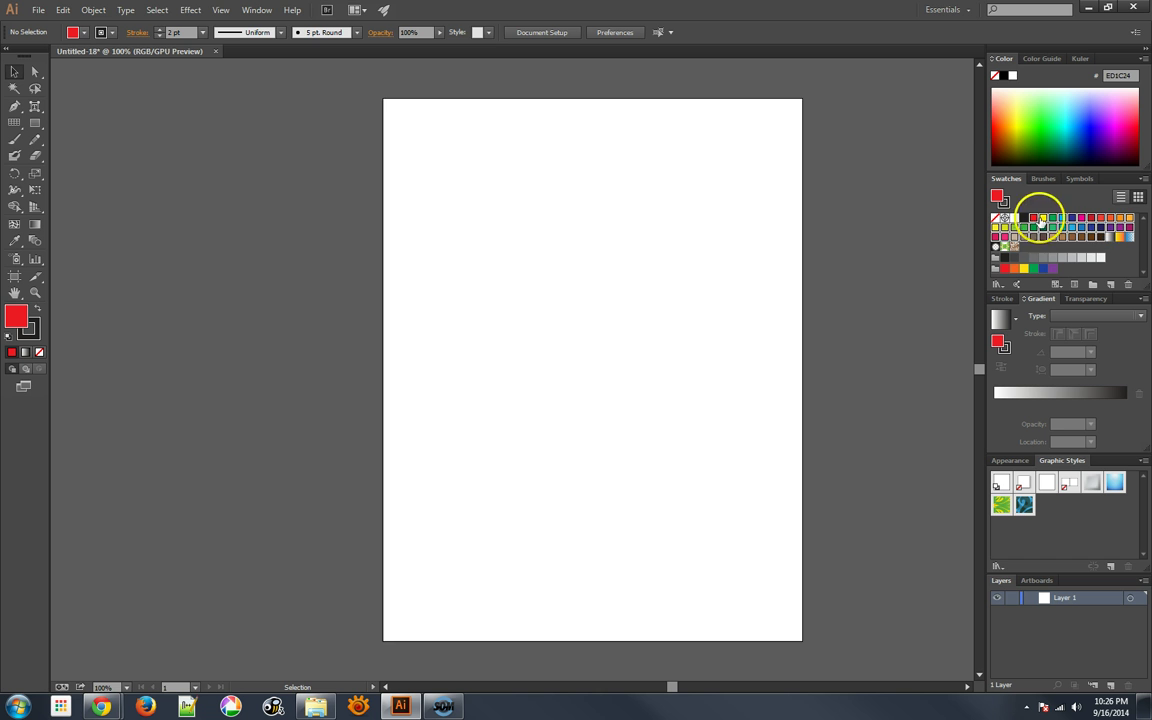
left_click(1129, 284)
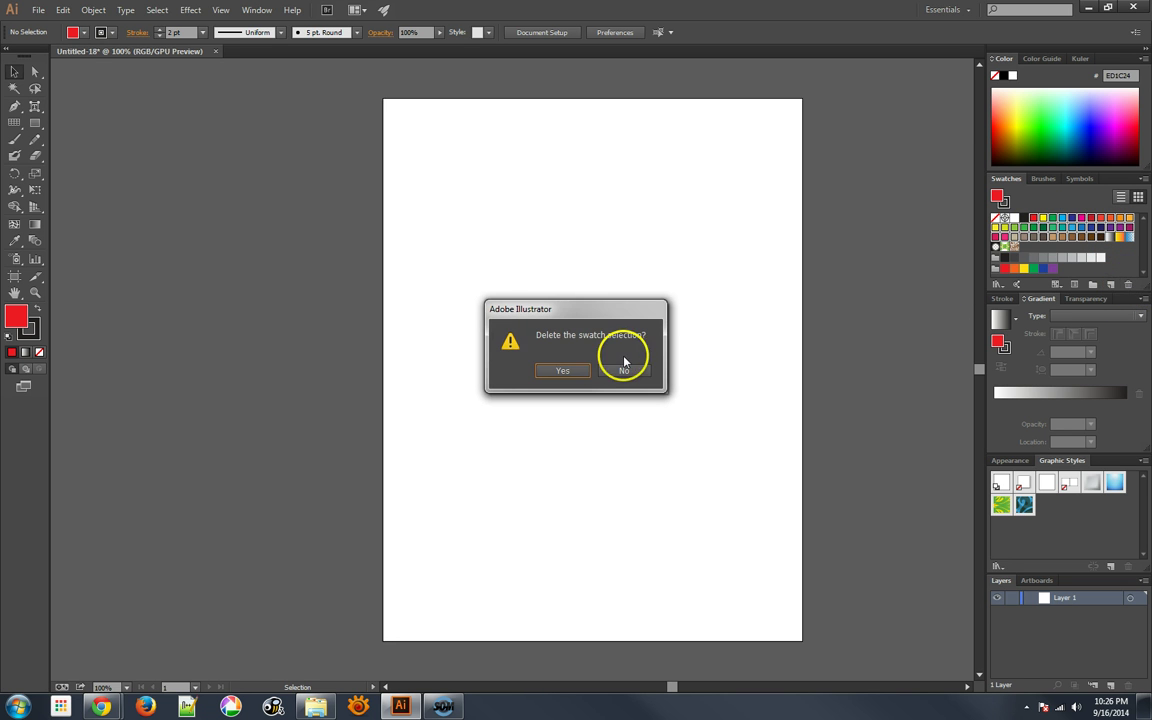
left_click(580, 371)
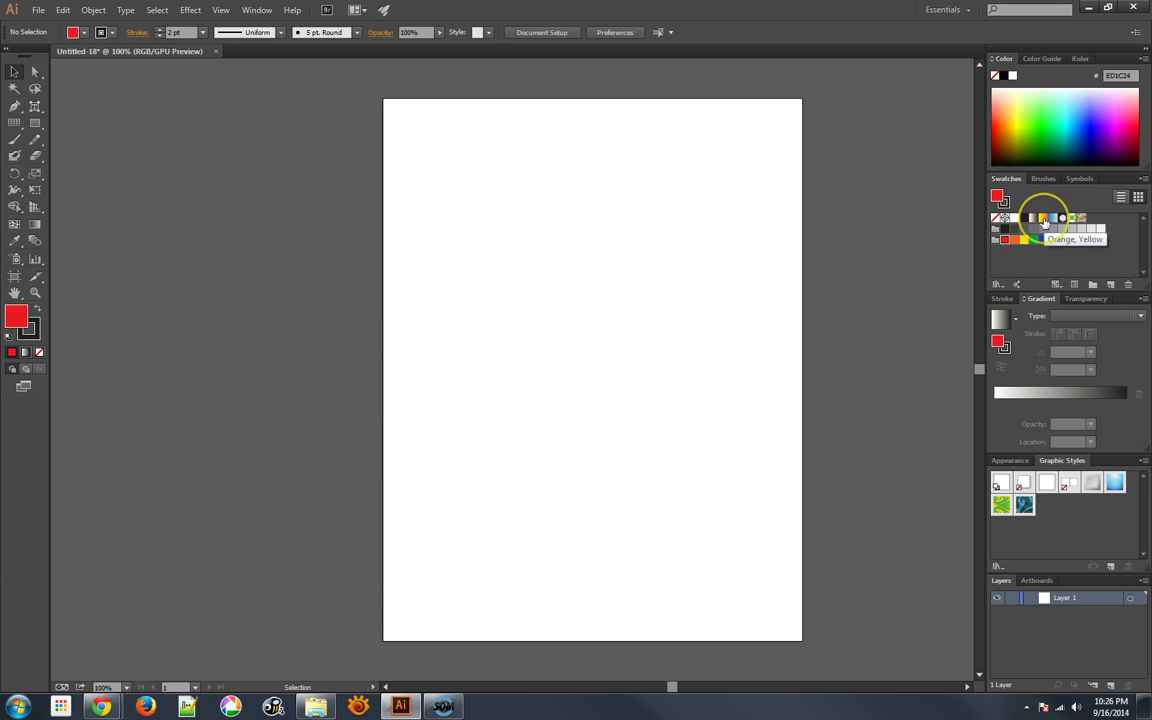
- Delete the swatches from the Orange, Yellow gradient through the last color group, and restore the default fill and stroke
left_click(1044, 219)
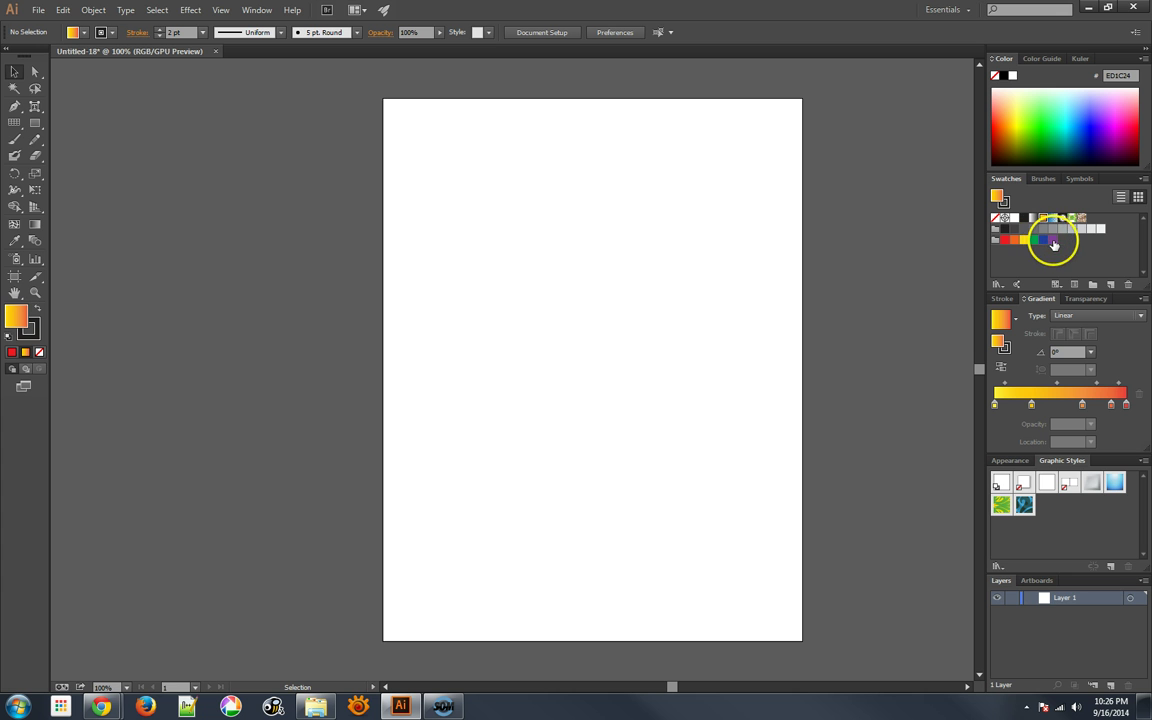
left_click(1054, 241, "shift")
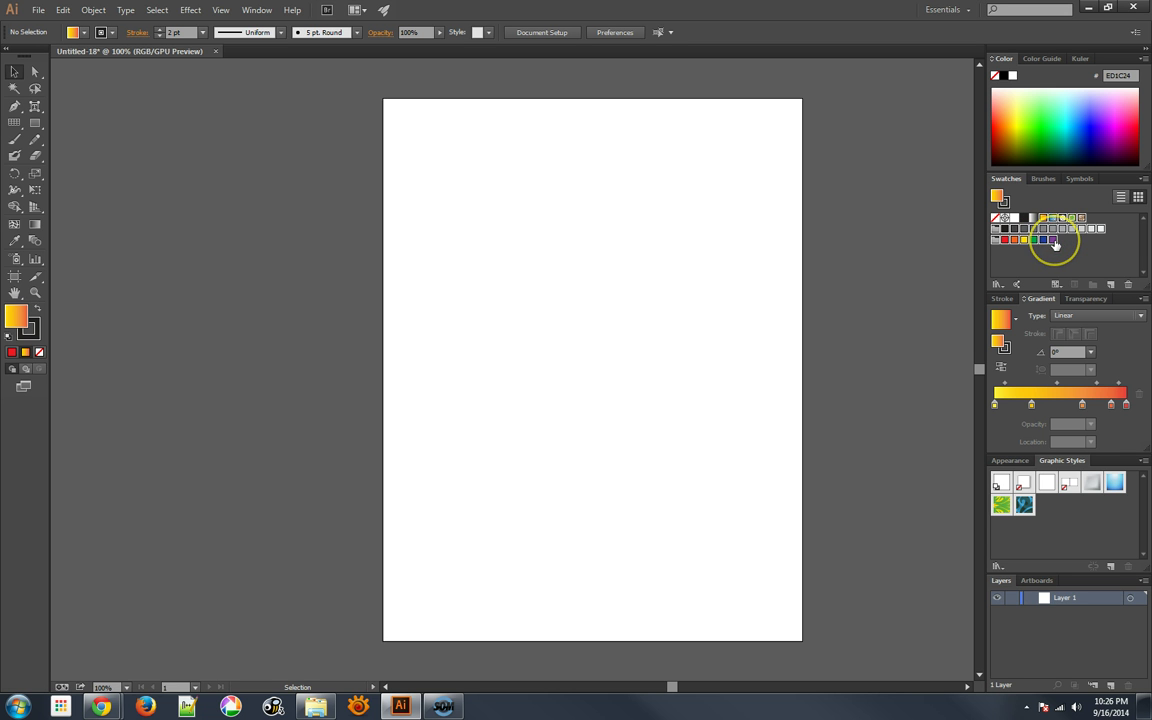
left_click(1129, 286)
left_click(586, 372)
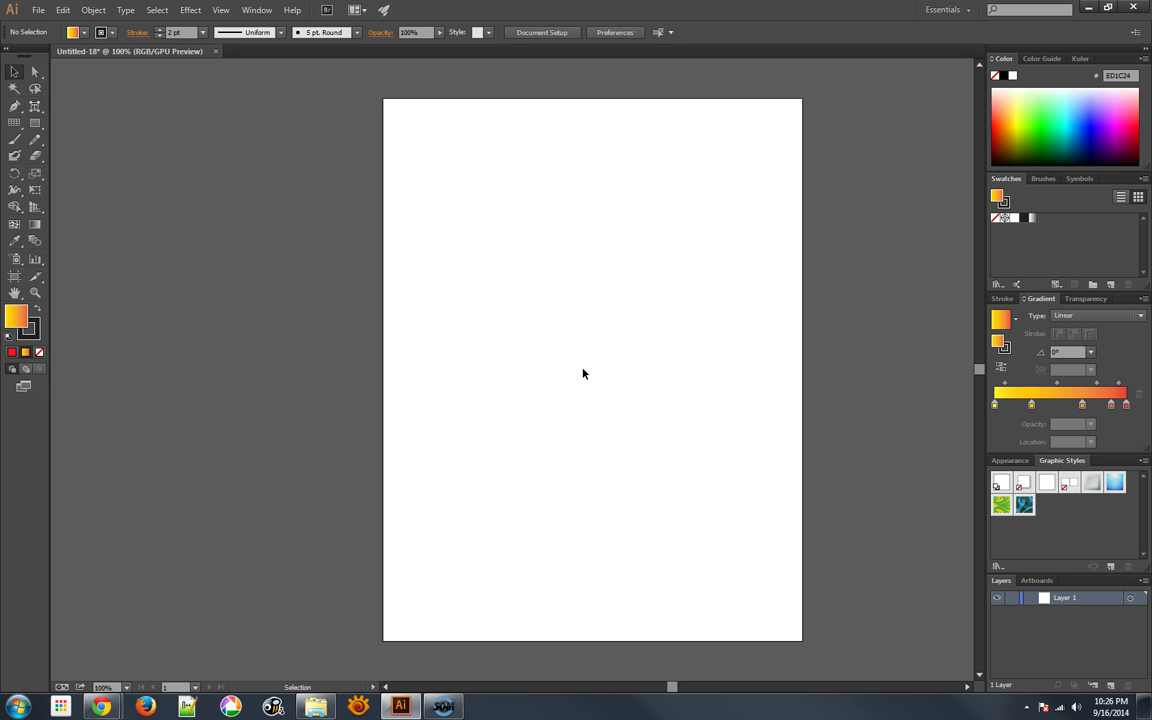
left_click(37, 326)
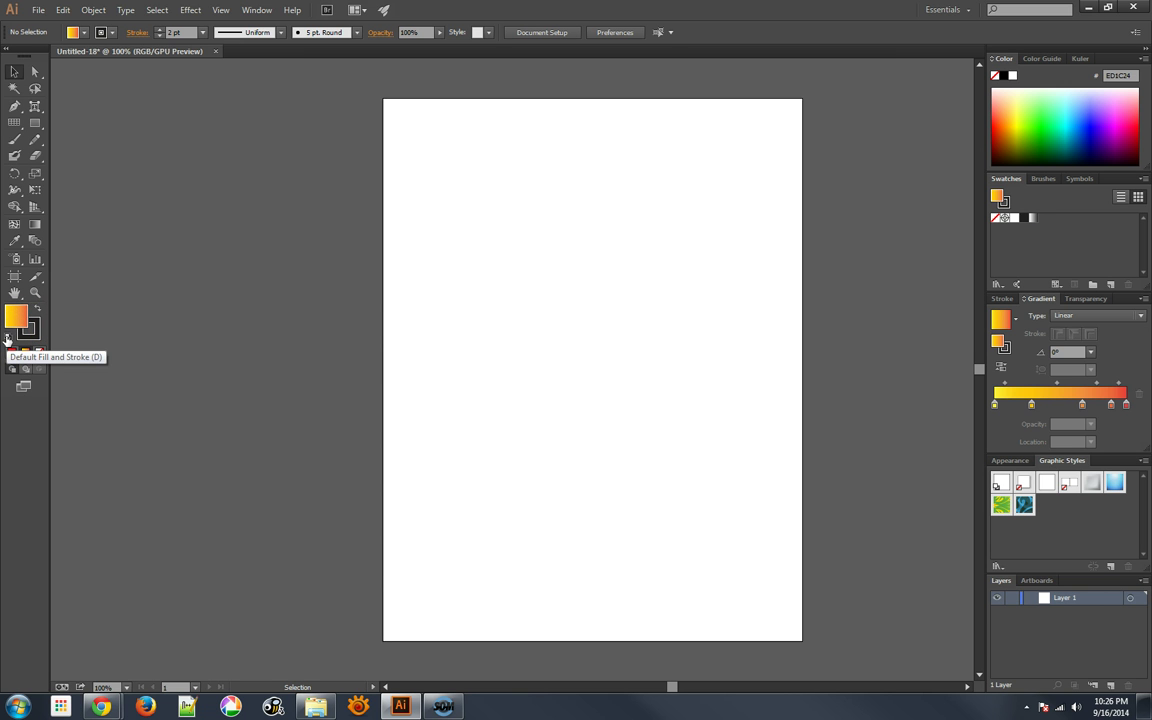
left_click(7, 340)
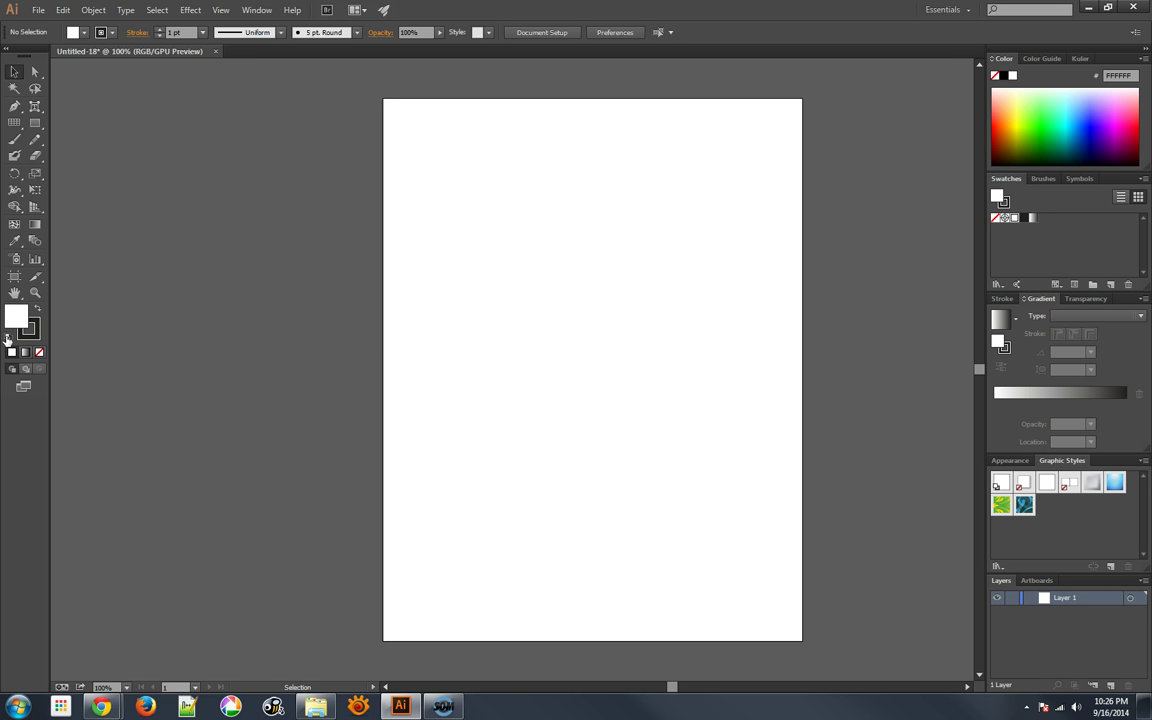
- Delete all the calligraphic dot brushes listed above the Basic brush
left_click(1045, 180)
left_click(1003, 201)
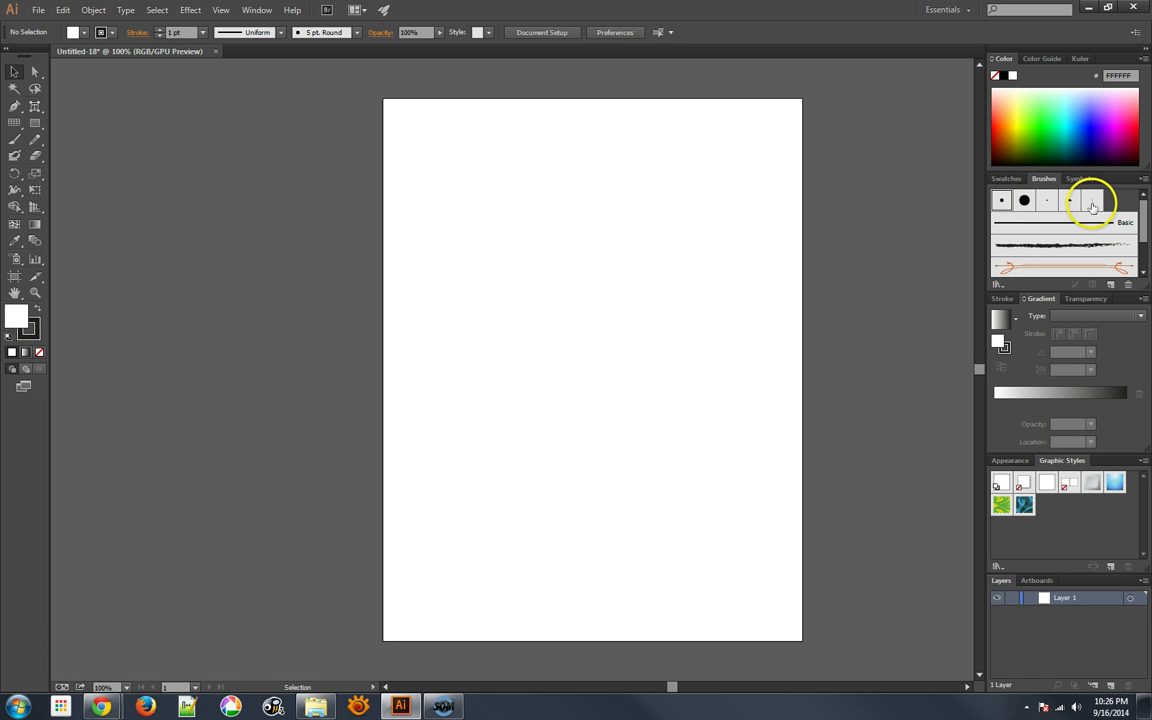
left_click(1127, 283)
left_click(584, 369)
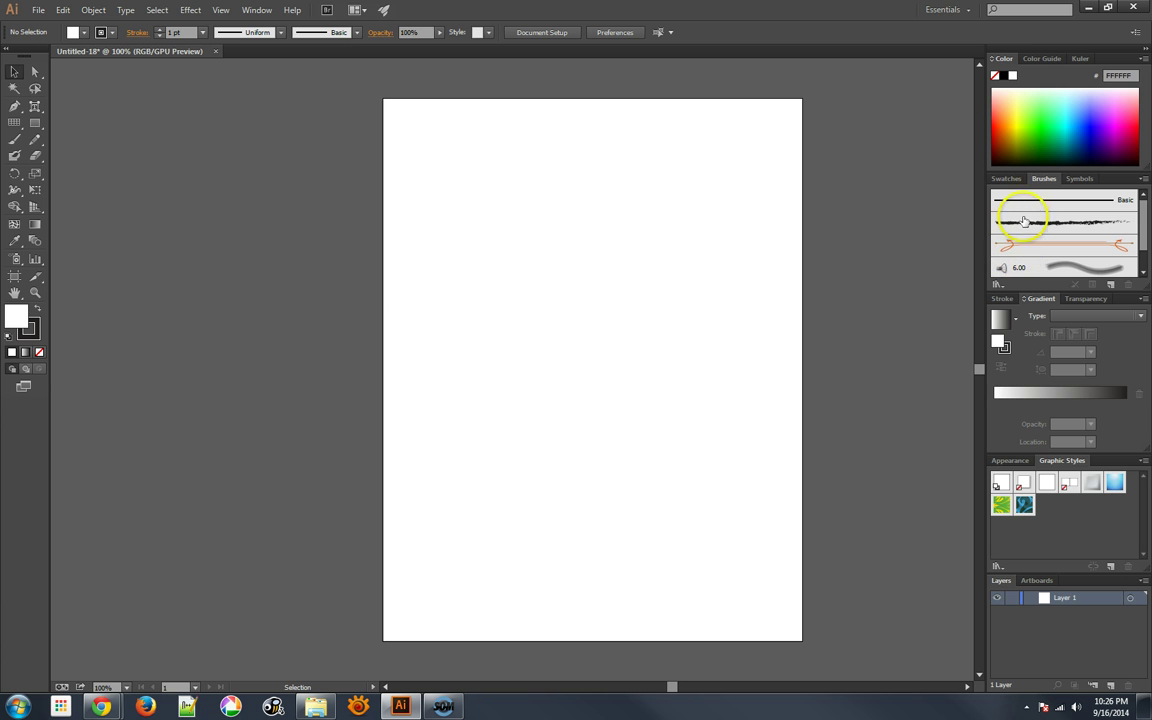
- Delete the remaining brushes from the charcoal stroke to the pattern border, keeping only Basic selected
left_click(1025, 221)
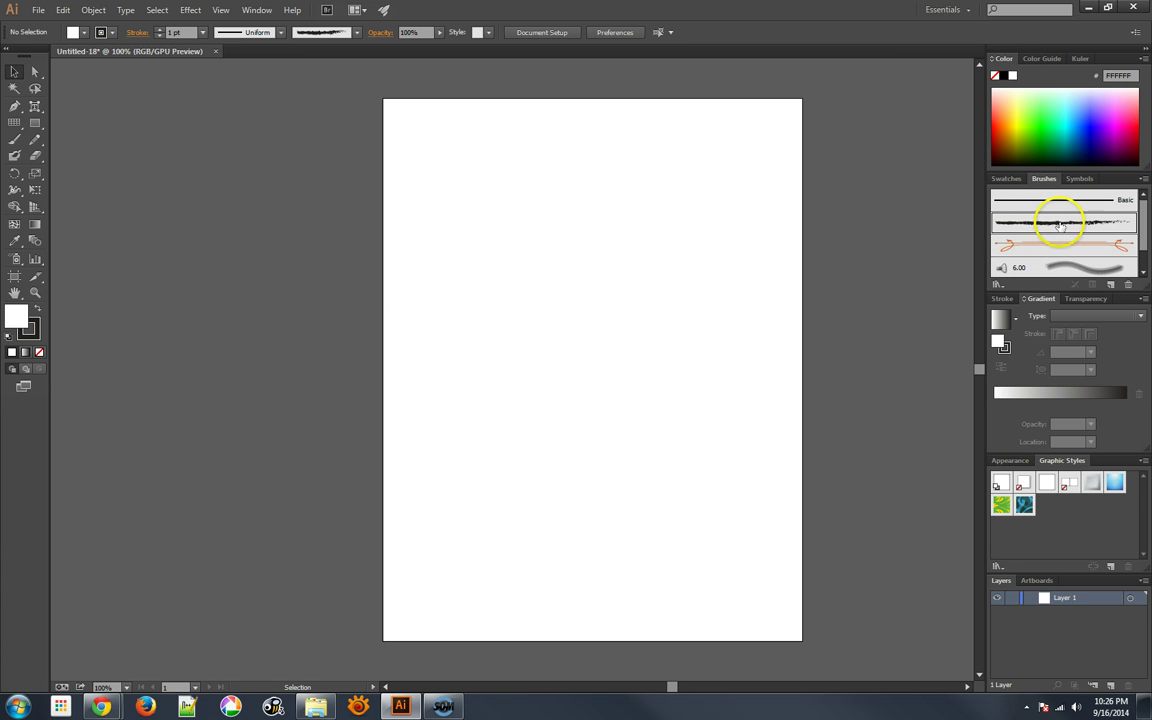
scroll(1055, 228, "down", 1)
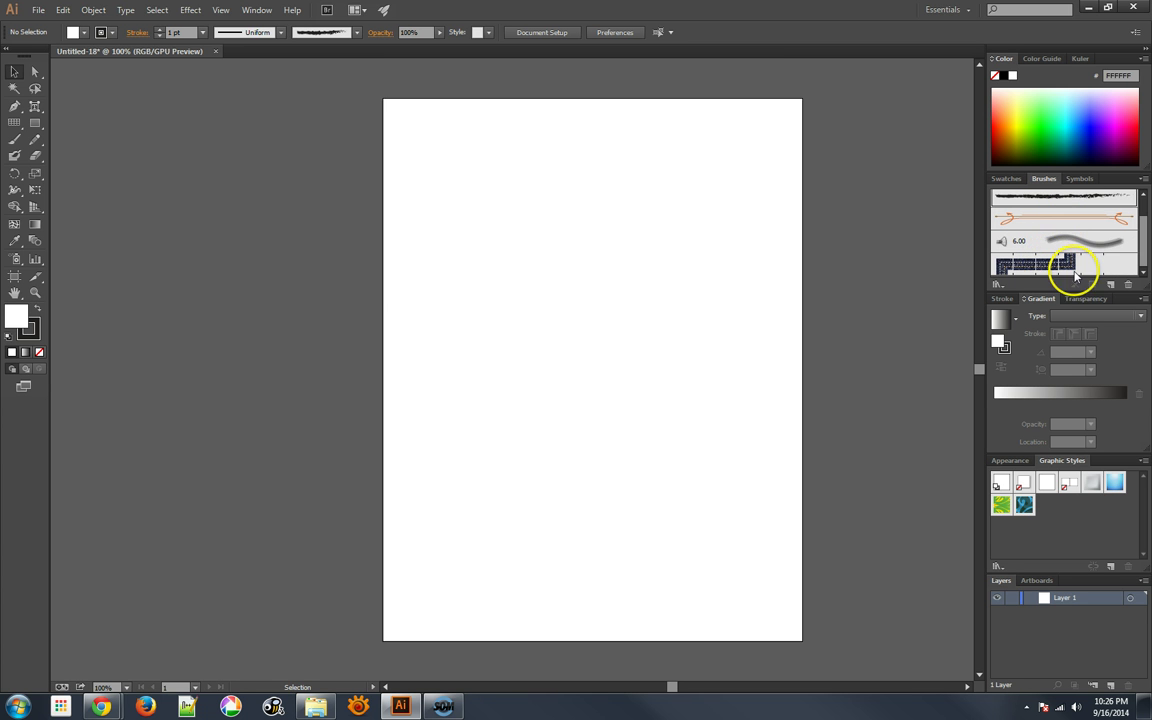
left_click(1128, 285)
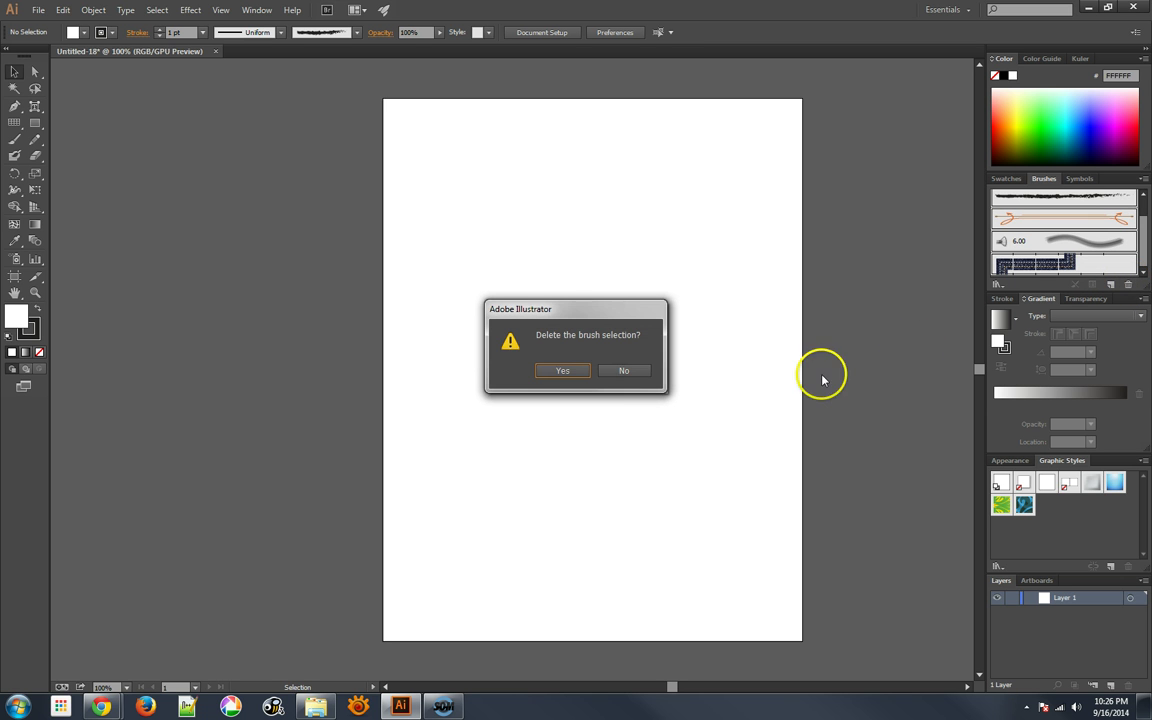
left_click(555, 370)
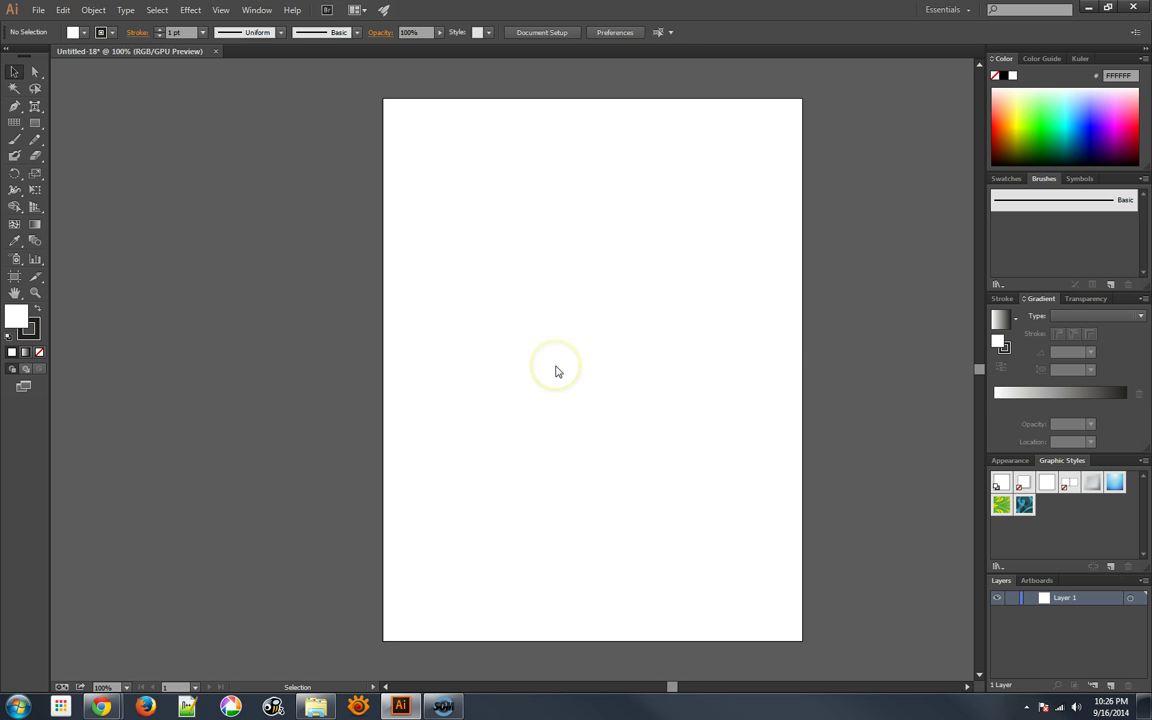
left_click(1055, 208)
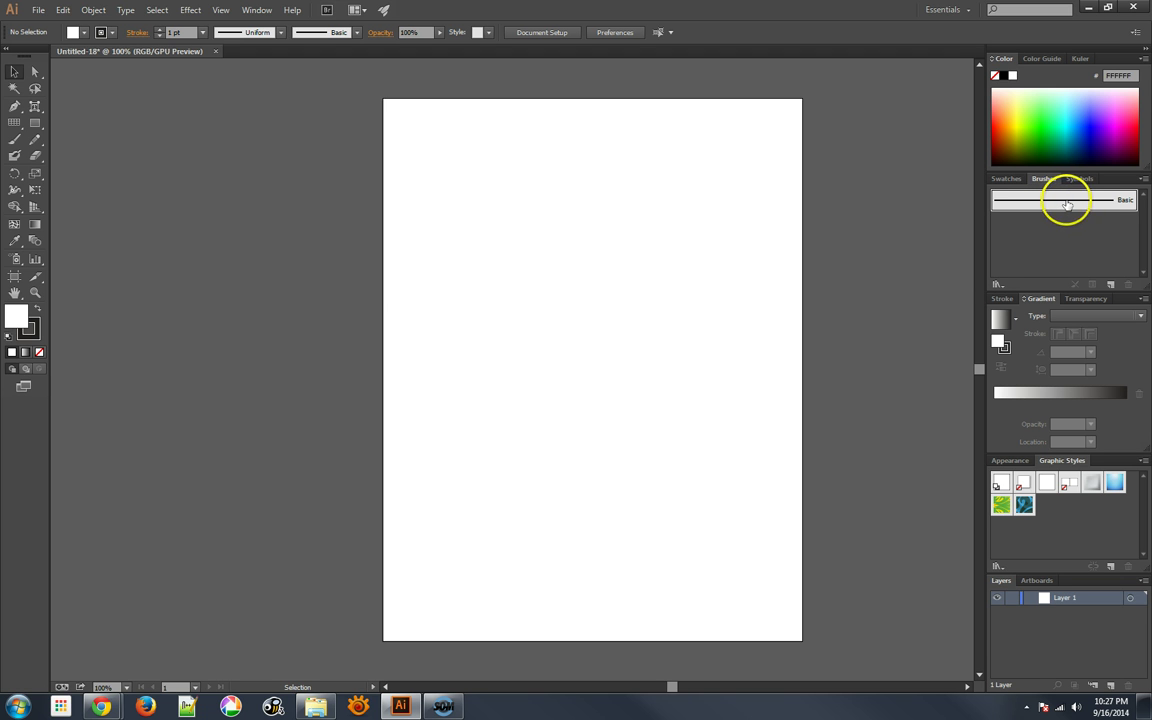
- Delete all the document's symbols, from Process Rectangle through the flower
left_click(1064, 180)
left_click(1076, 182)
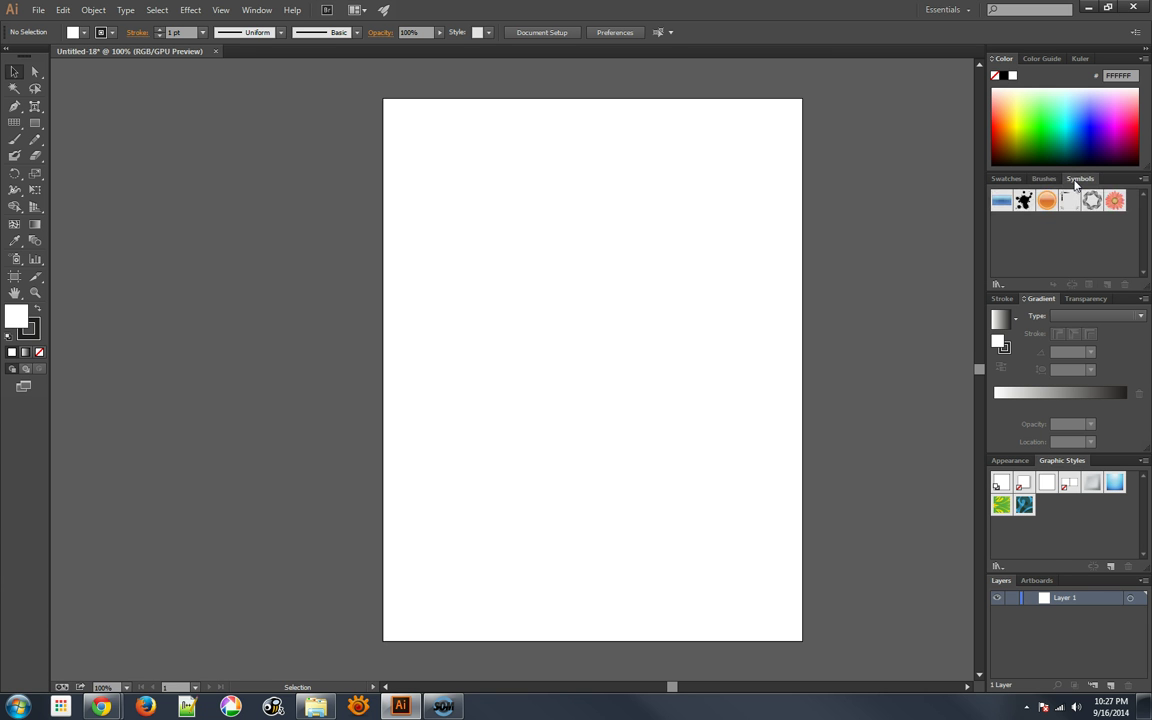
left_click(1001, 199)
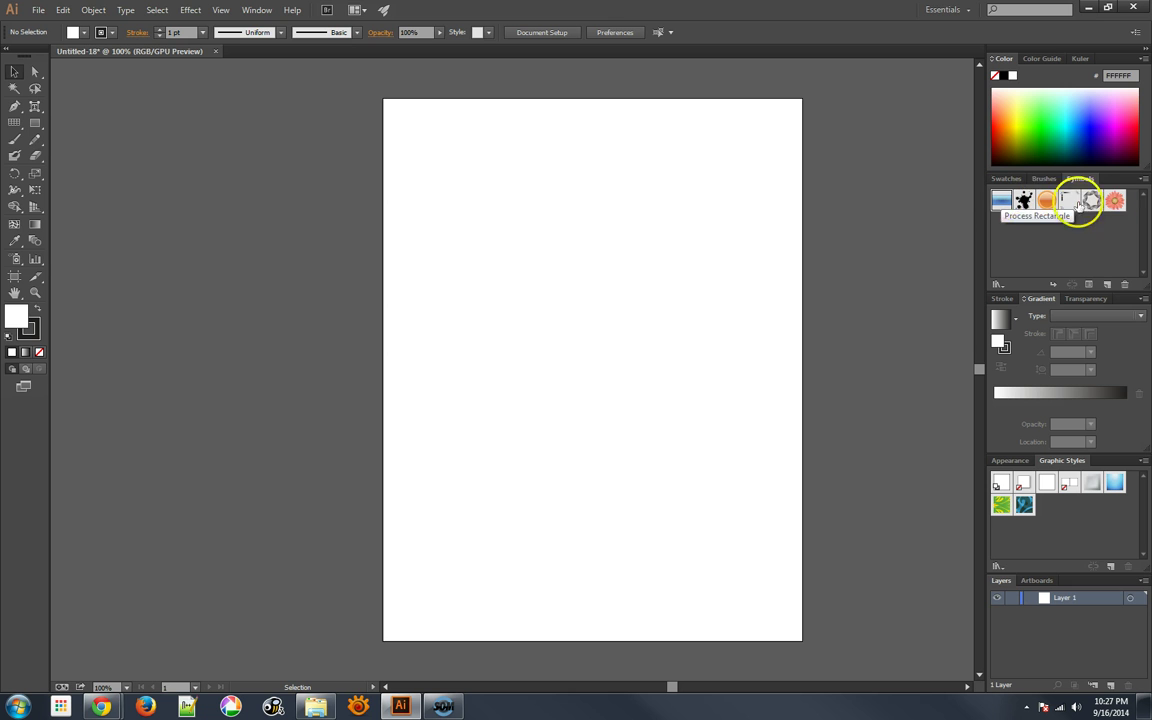
left_click(1113, 204)
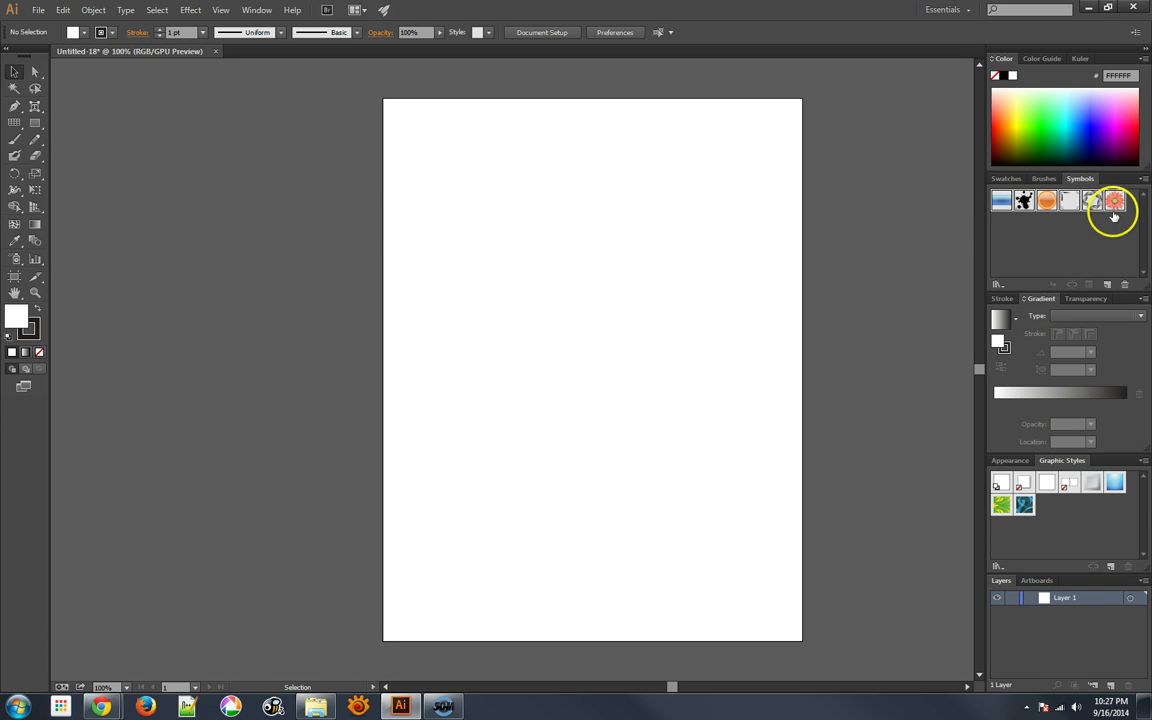
left_click(1126, 285)
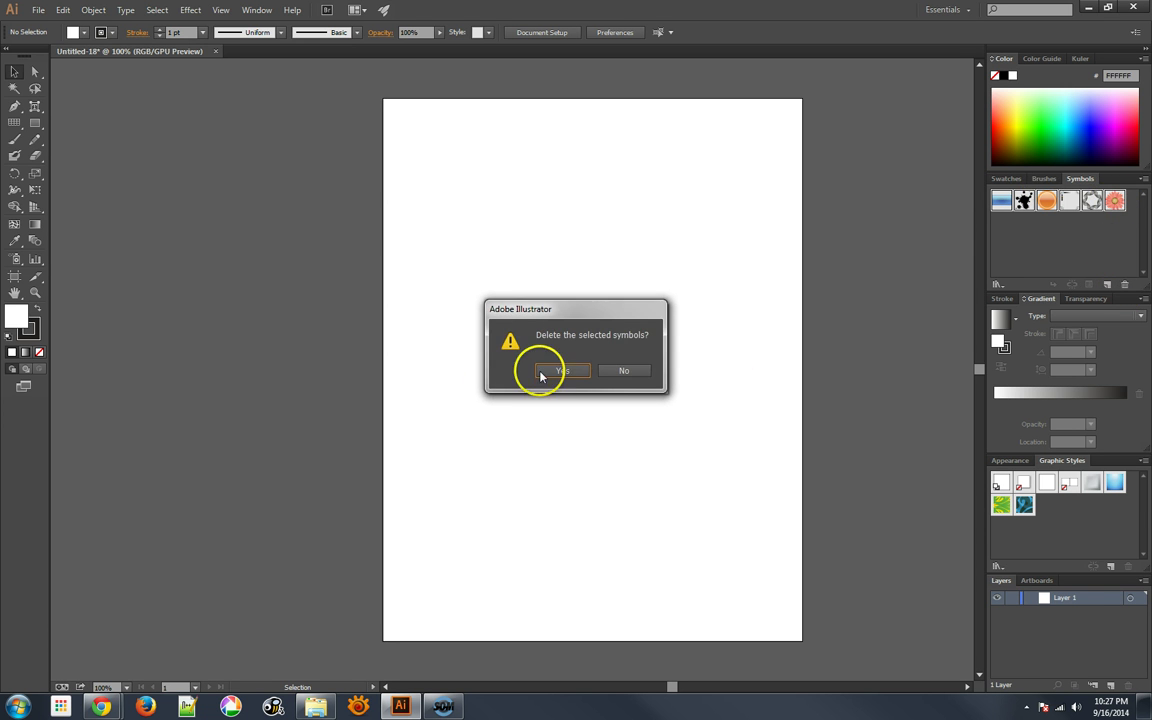
left_click(566, 369)
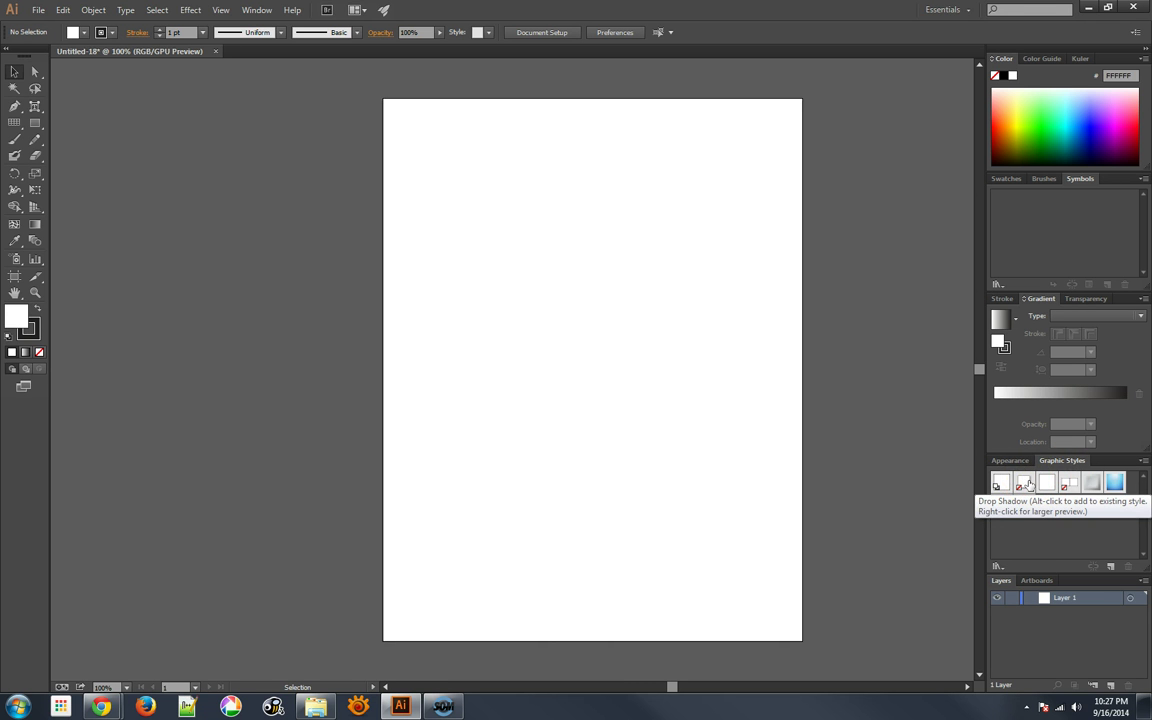
- Delete all graphic styles from Drop Shadow through Pompadour_GS, and apply the remaining default style to restore the white fill and black stroke
left_click(1027, 484)
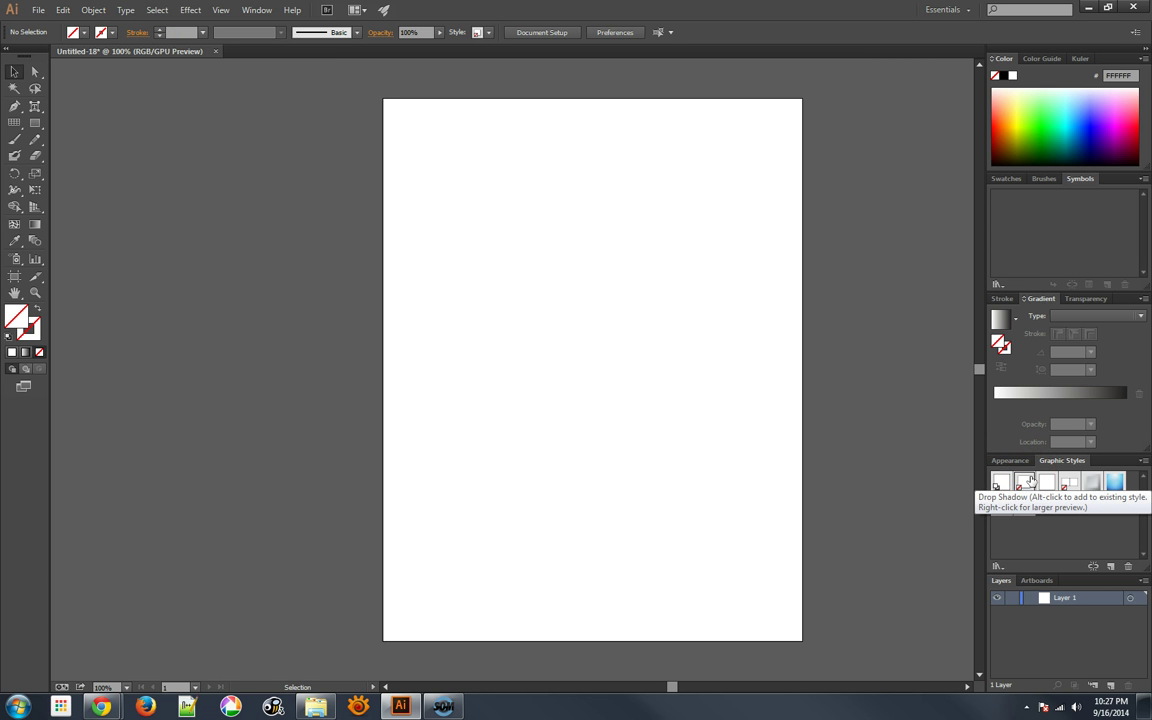
left_click(1029, 482)
left_click(1053, 488)
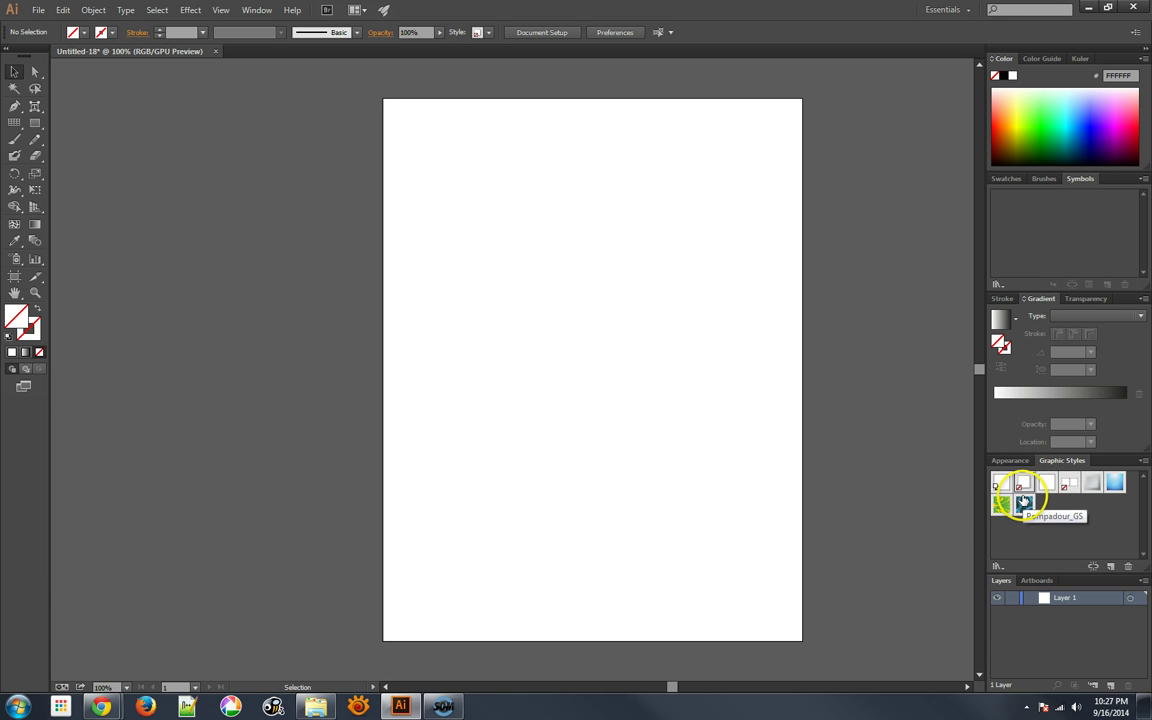
left_click(1025, 503)
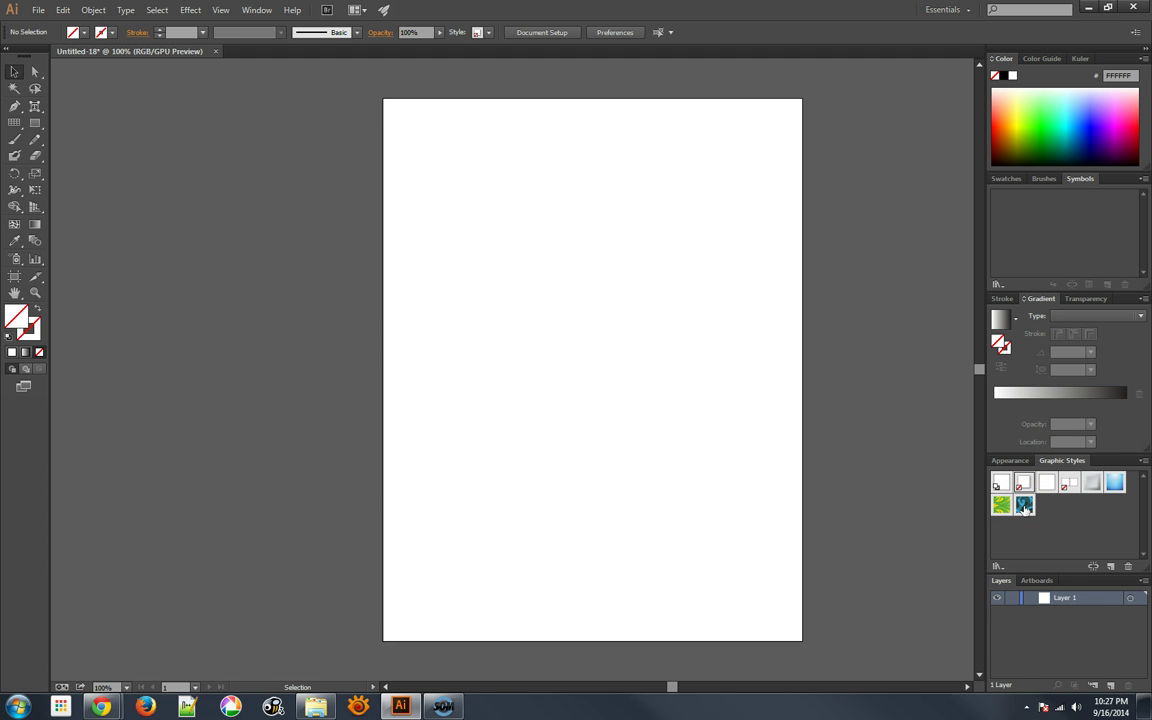
left_click(1130, 567)
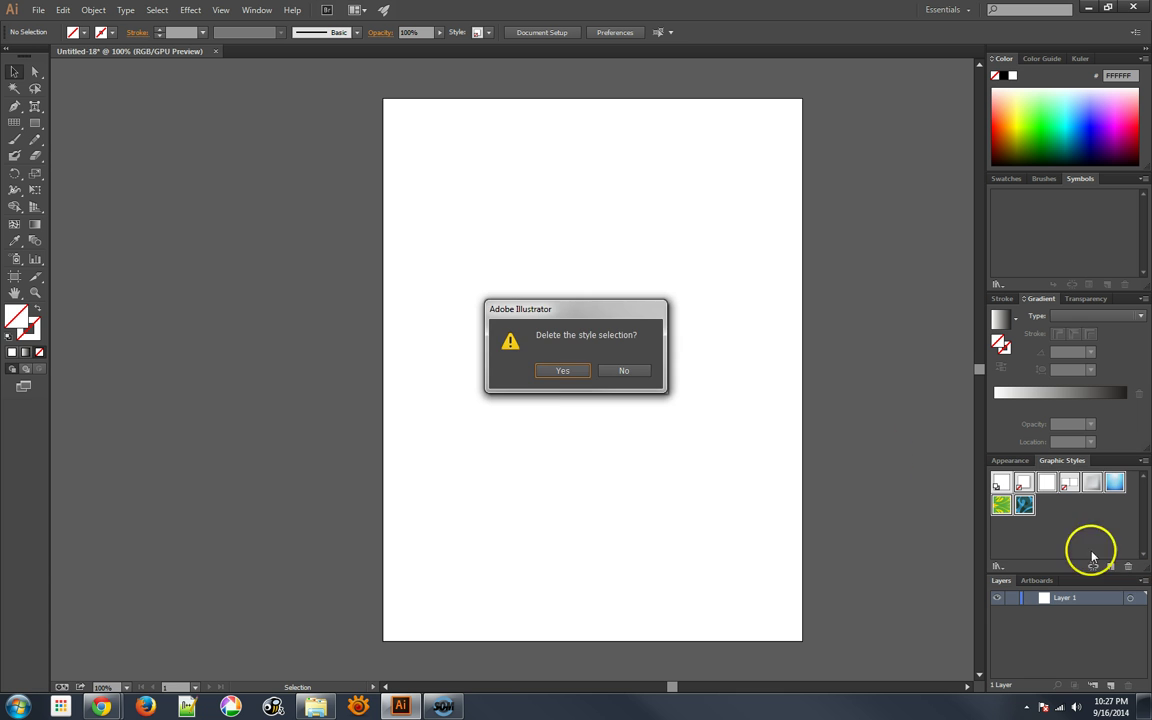
left_click(572, 368)
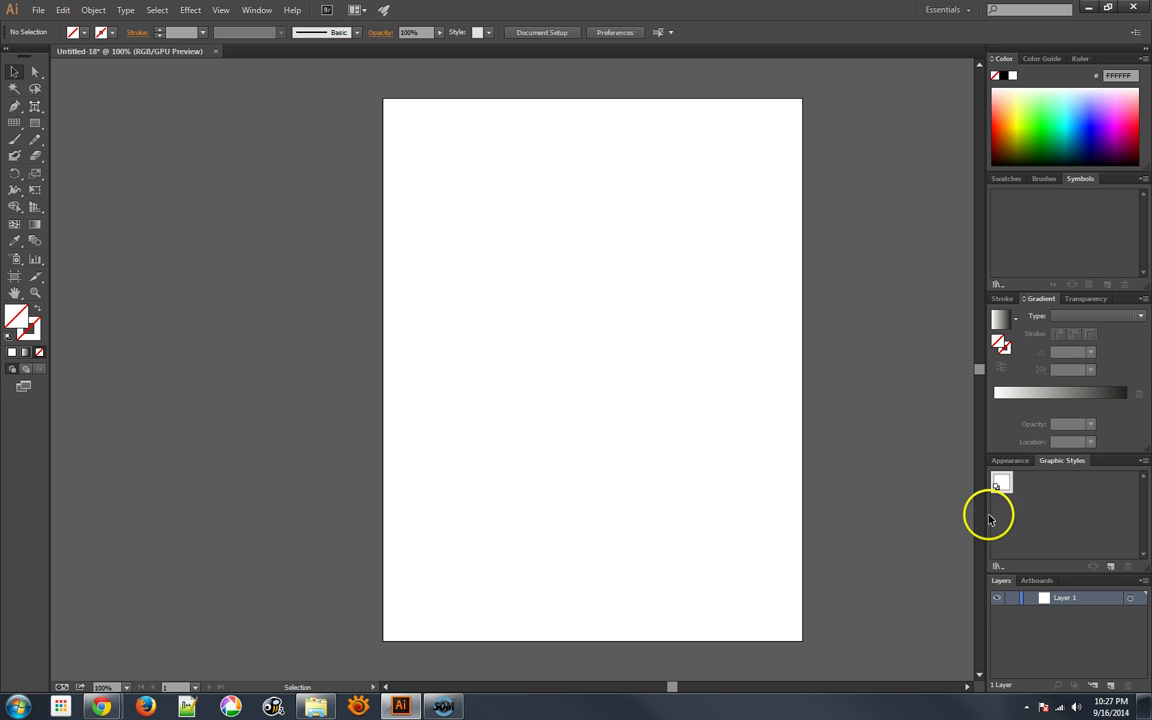
left_click(1001, 484)
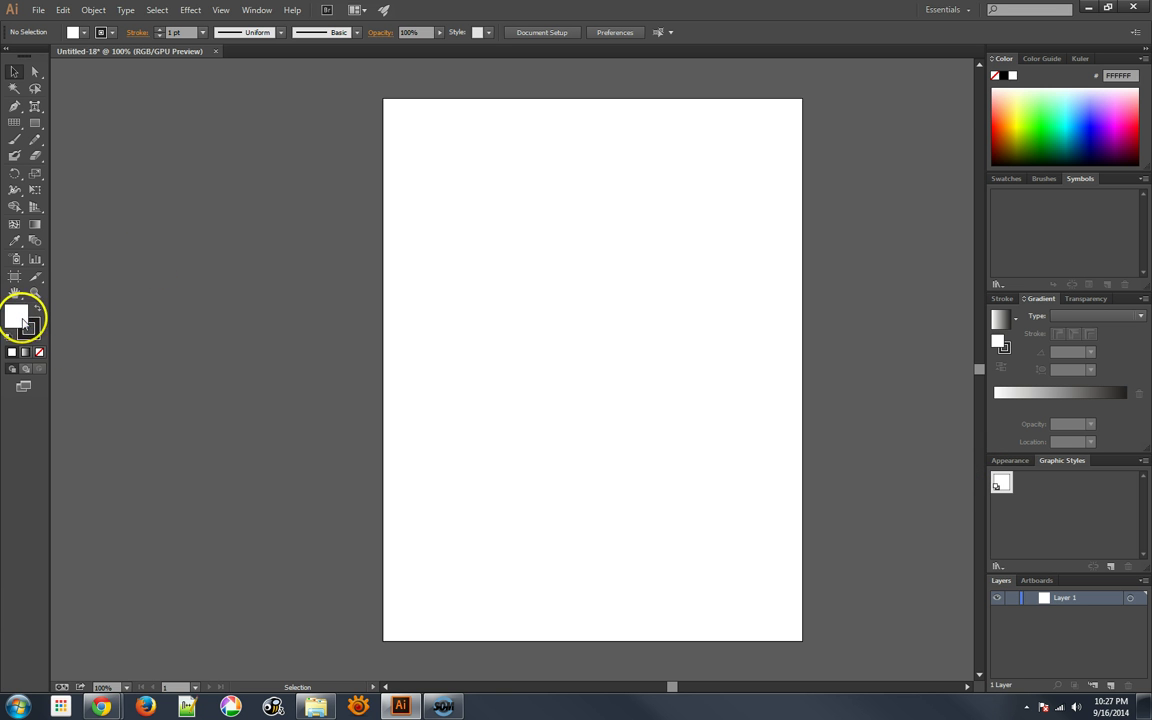
- Bring the Stroke and Swatches panels to the front of their groups, and shrink the Color and Swatches panels vertically
left_click(1004, 300)
left_click(1016, 182)
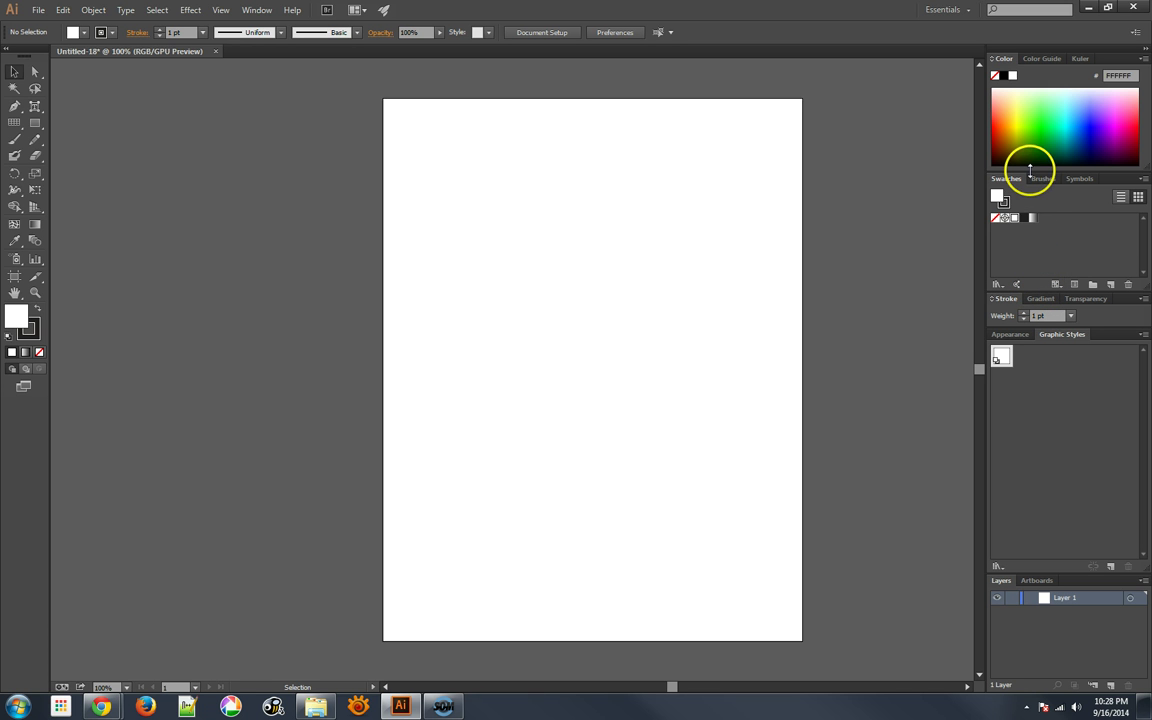
left_click_drag(1029, 172, 1036, 95)
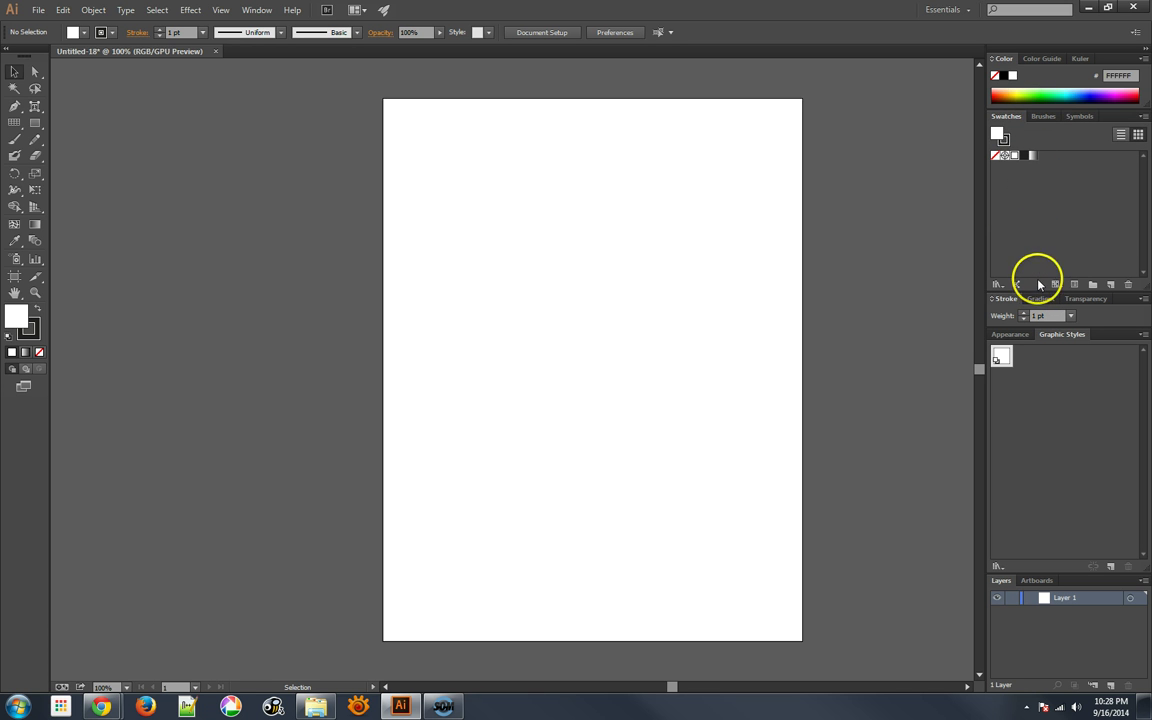
left_click_drag(1038, 270, 1038, 207)
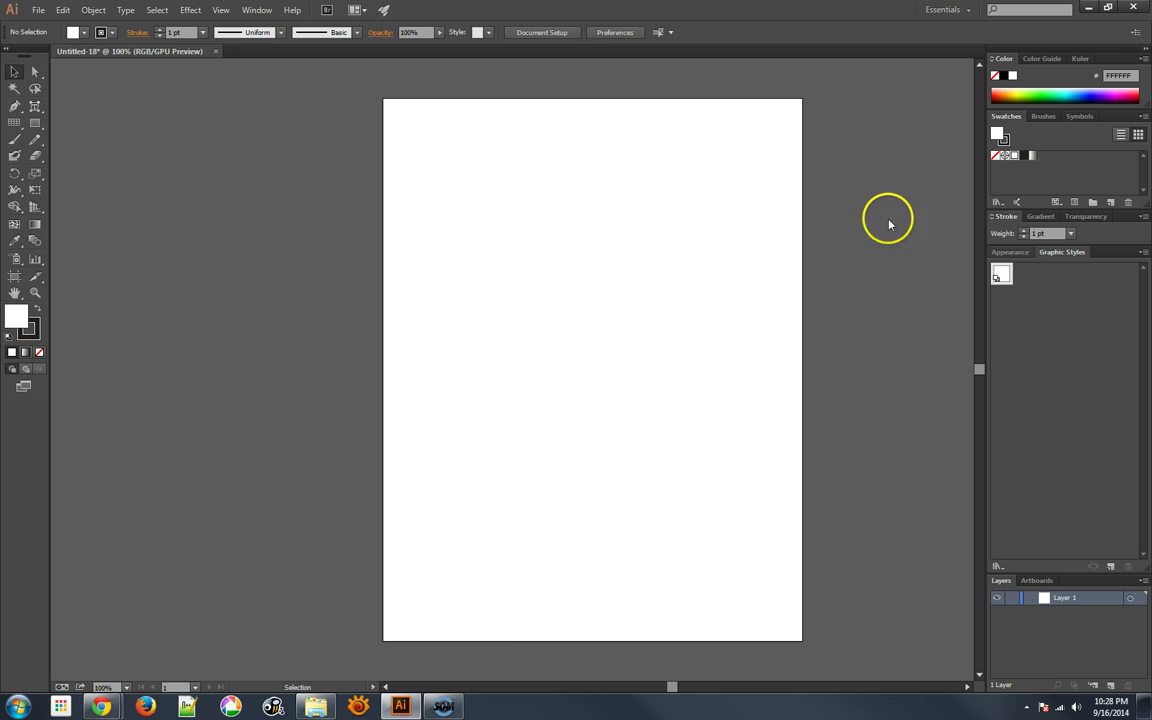
- Open the Pathfinder panel group with Transform and Align, and dock it between the Stroke and Graphic Styles groups
left_click(265, 10)
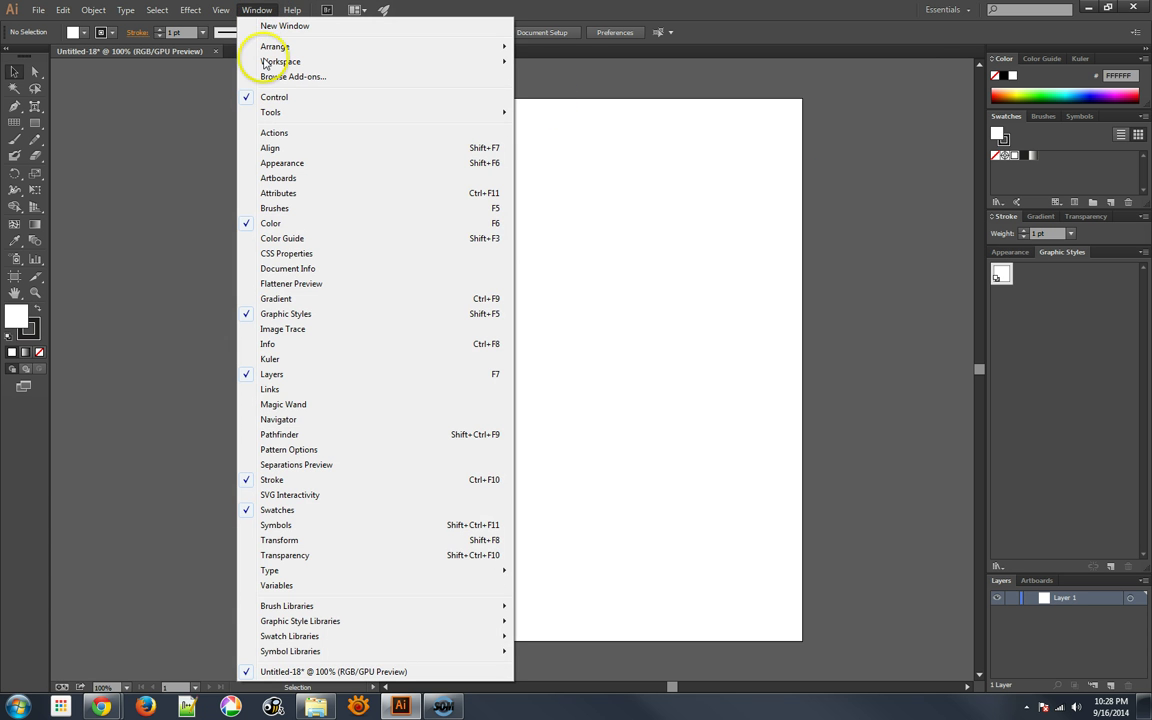
left_click(283, 436)
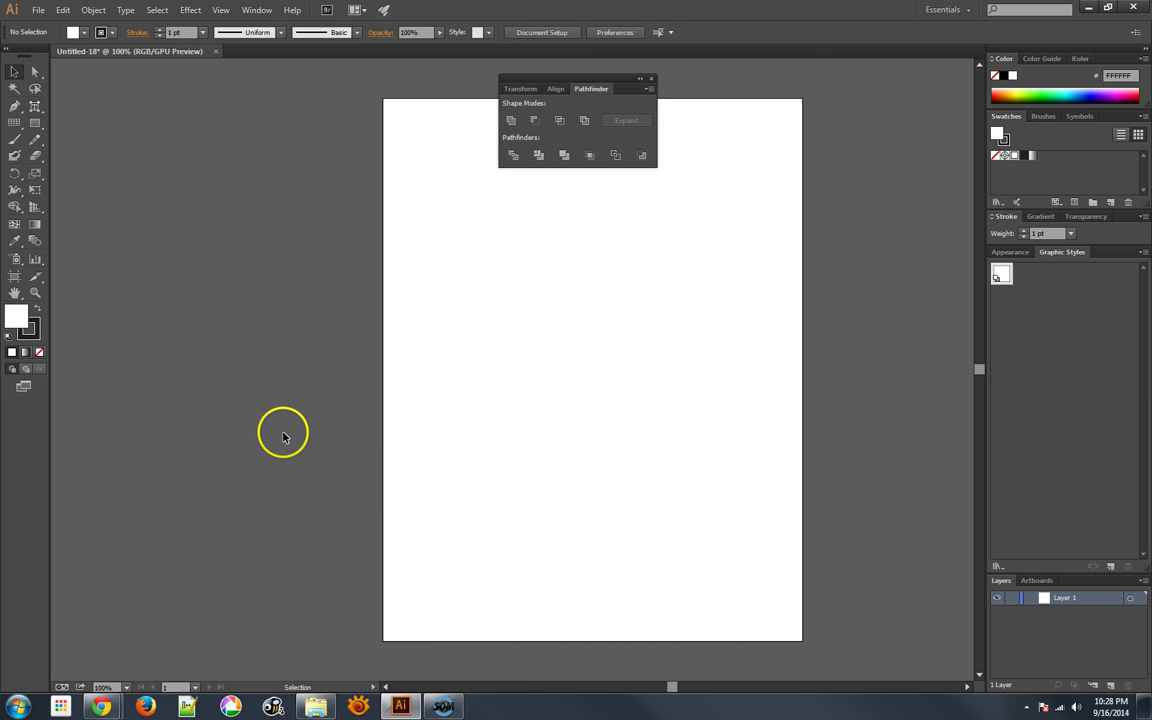
left_click(521, 90)
left_click(559, 90)
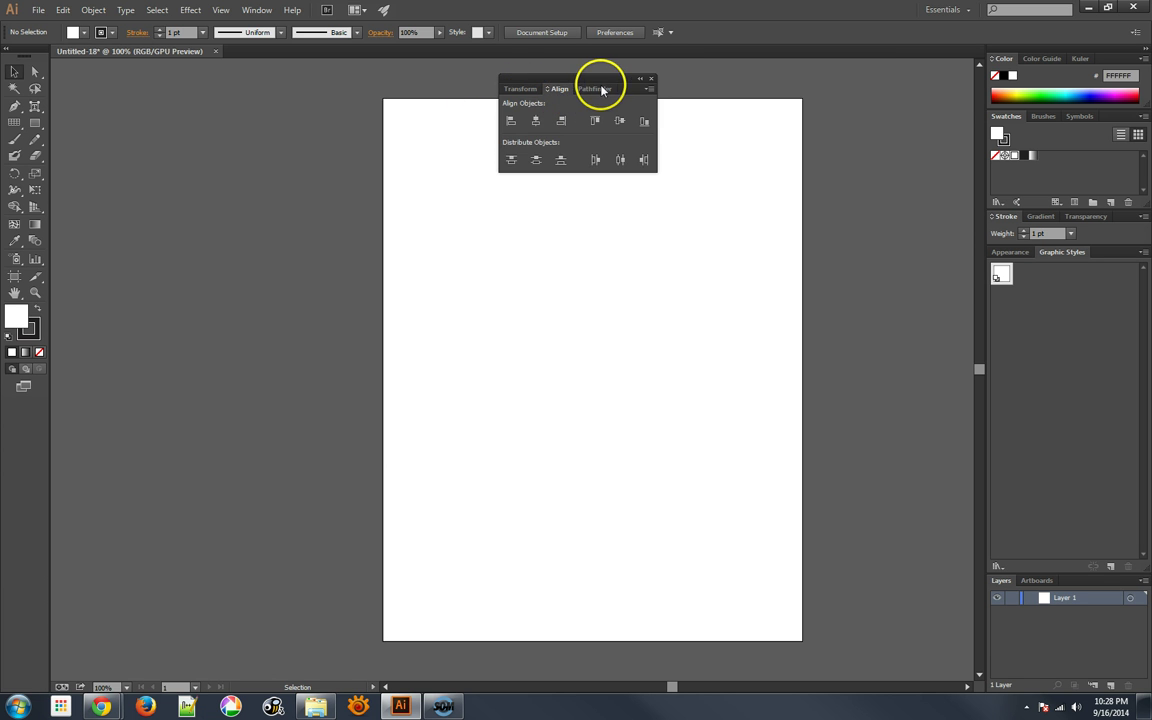
left_click(609, 89)
mouse_move(557, 82)
left_mouse_down()
mouse_move(847, 147)
mouse_move(1039, 246)
mouse_move(959, 247)
mouse_move(1005, 239)
mouse_move(1014, 252)
left_mouse_up()
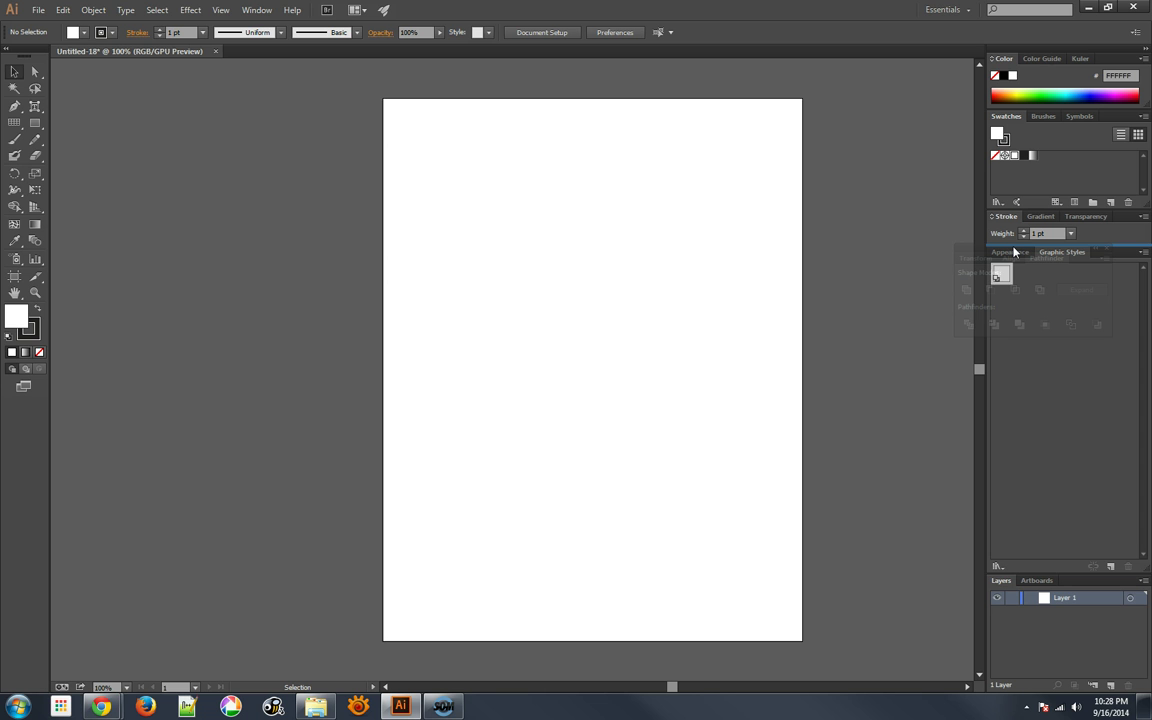
left_click_drag(1014, 252, 1014, 252)
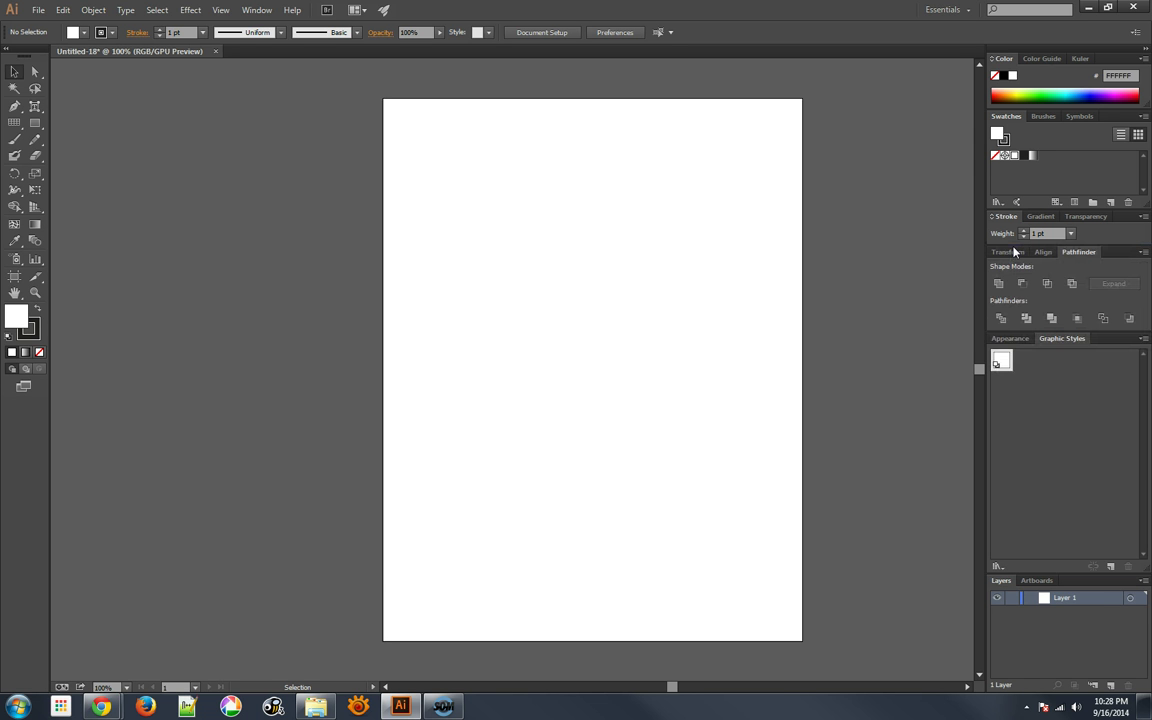
- Show the docked Transform panel and cycle its display until only the scaling and pixel-grid options are hidden
left_click(1011, 252)
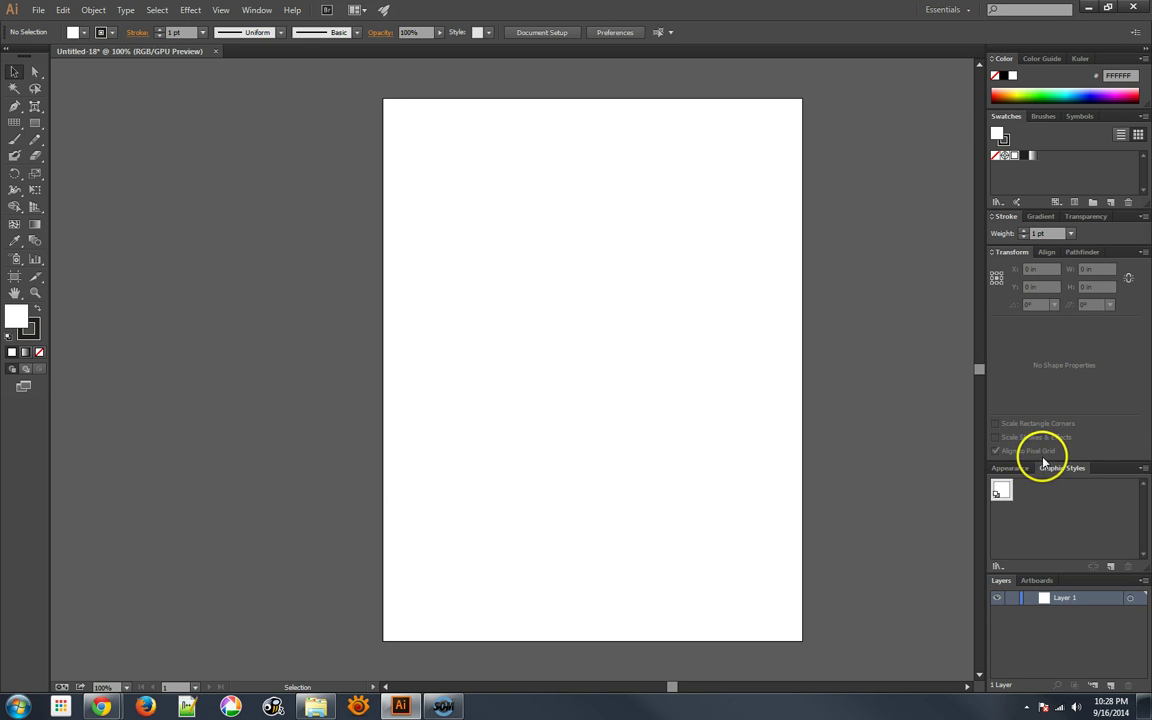
left_click(992, 252)
left_click(992, 253)
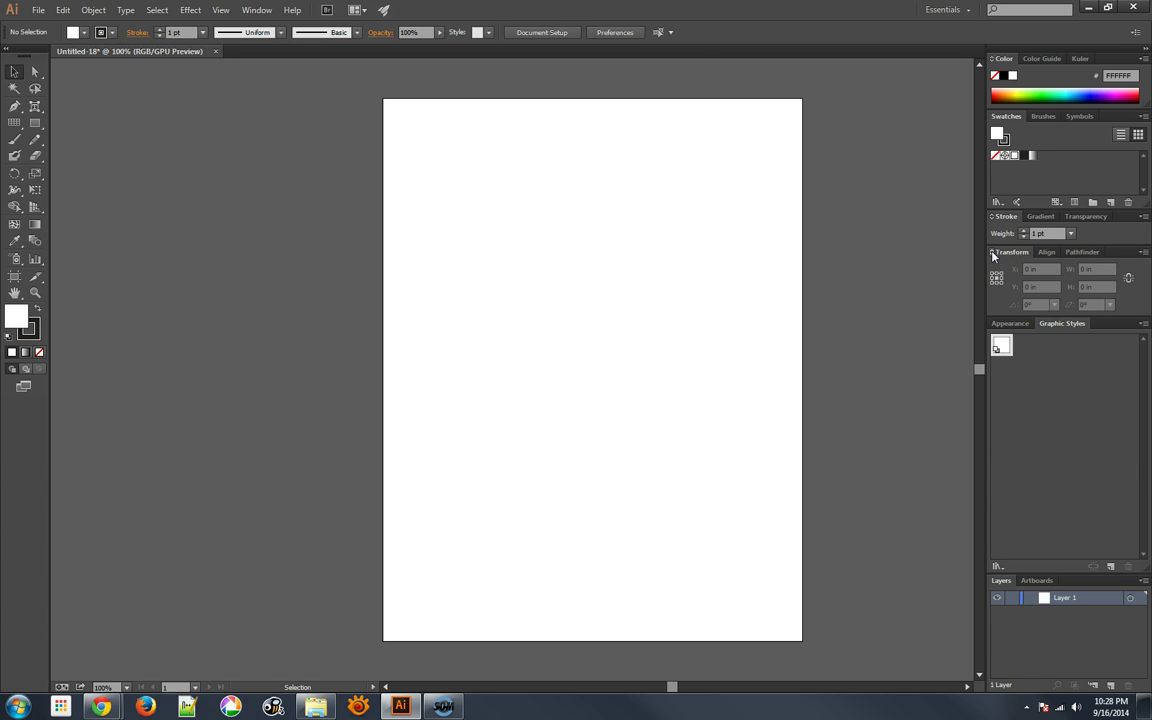
left_click(992, 253)
left_click(992, 253)
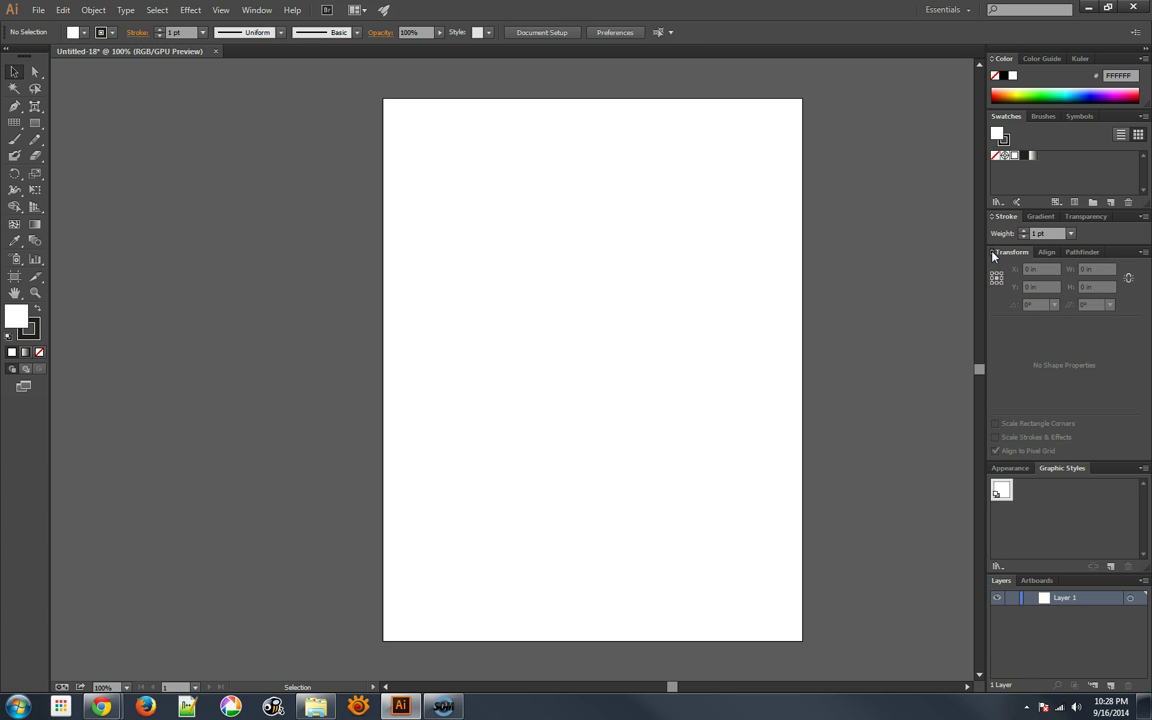
left_click(992, 253)
left_click(995, 249)
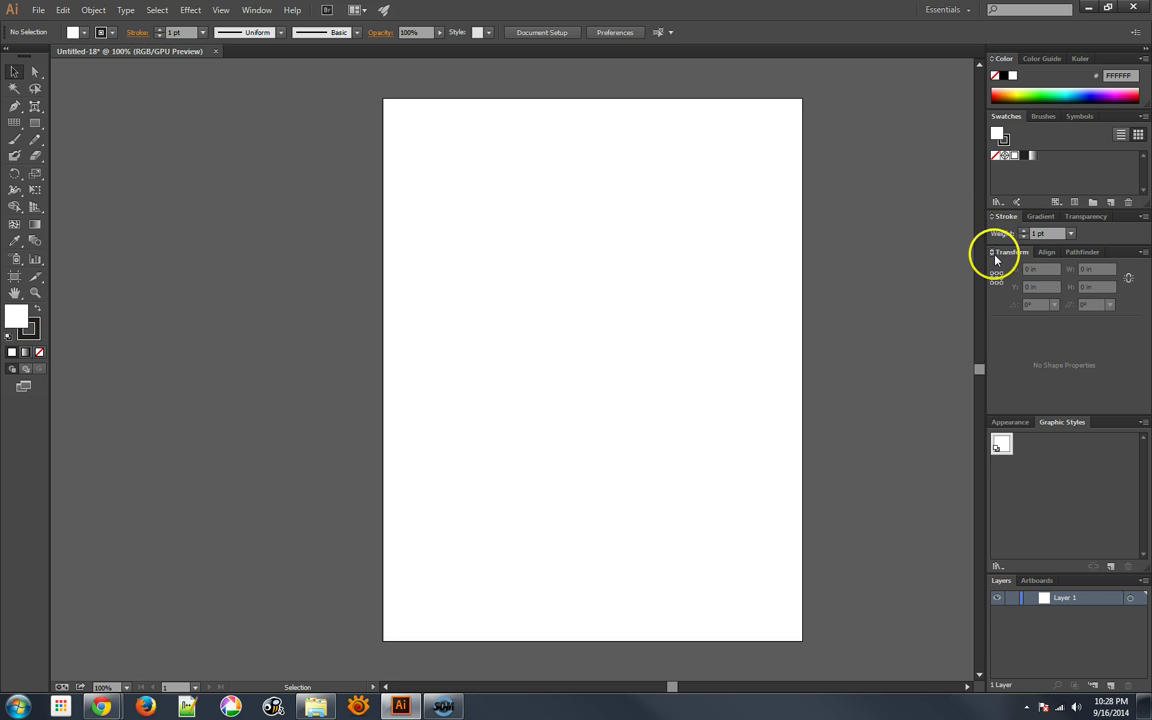
- Cycle the Stroke panel's display to show only the weight, and expand and enlarge the Layers panel
left_click(991, 219)
left_click(991, 219)
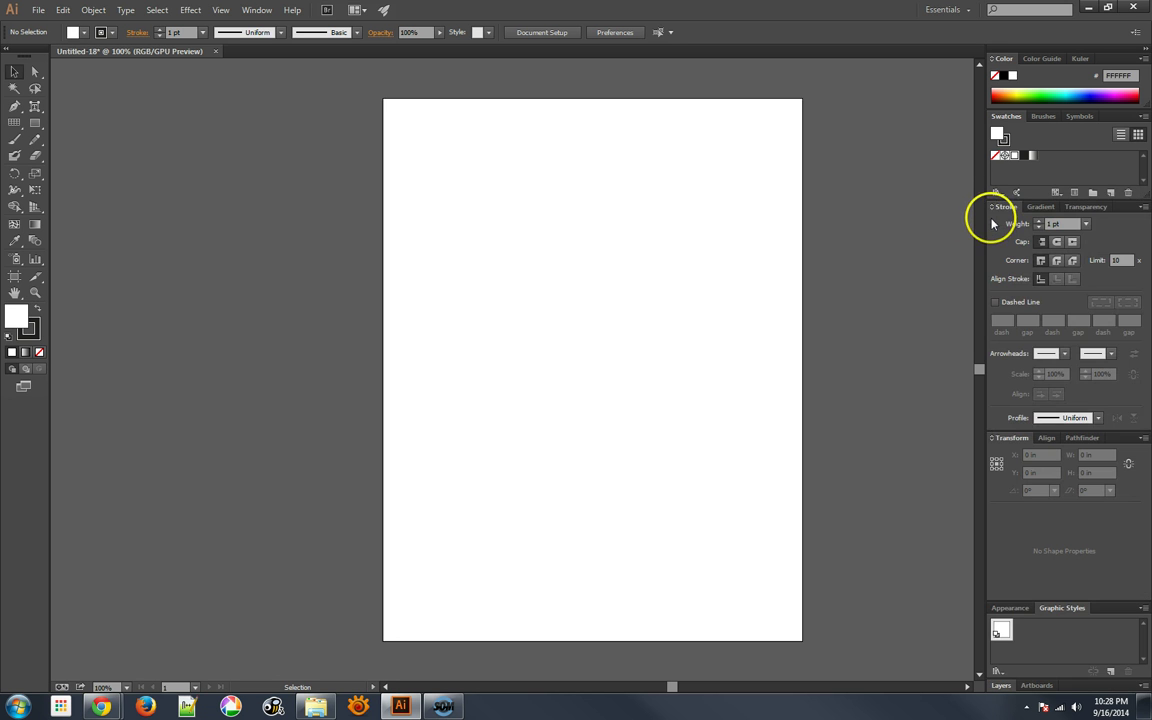
left_click(992, 210)
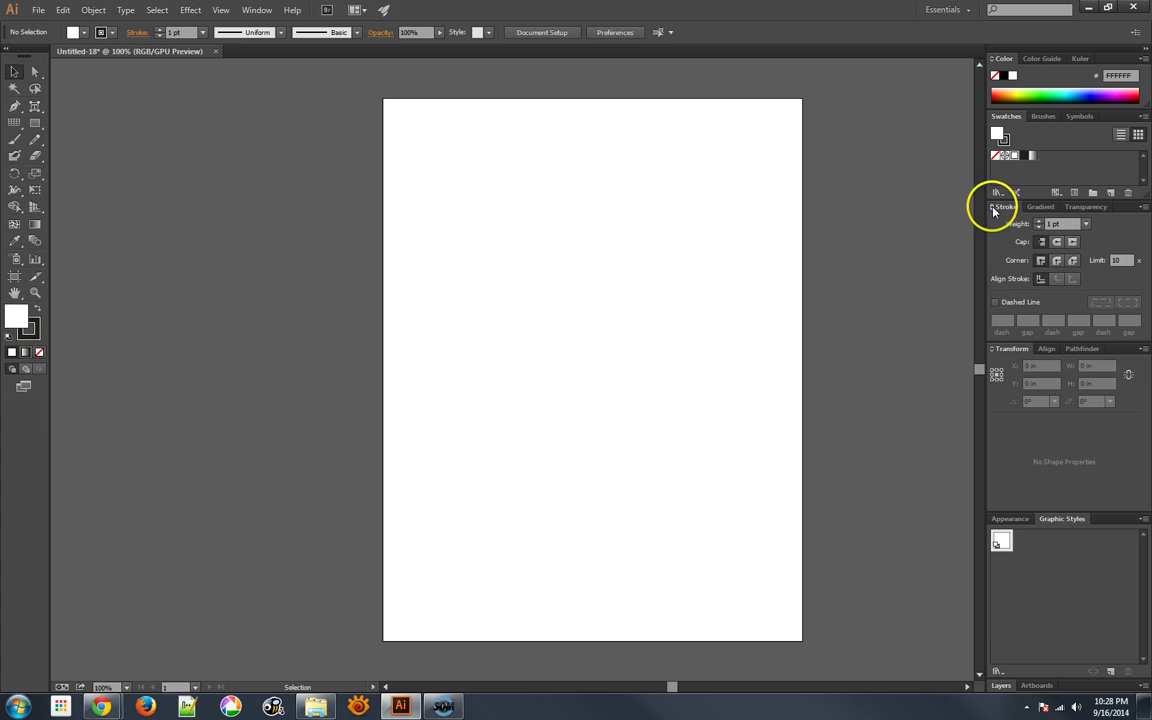
left_click(992, 210)
left_click(992, 208)
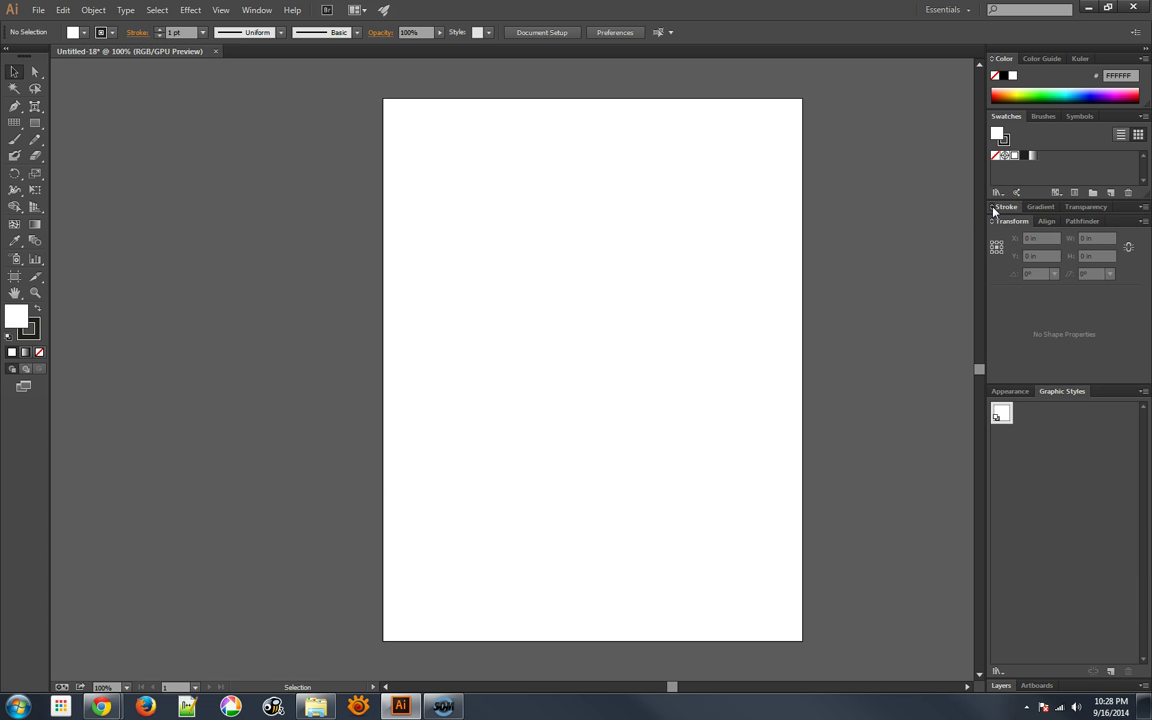
left_click(993, 208)
left_click(993, 208)
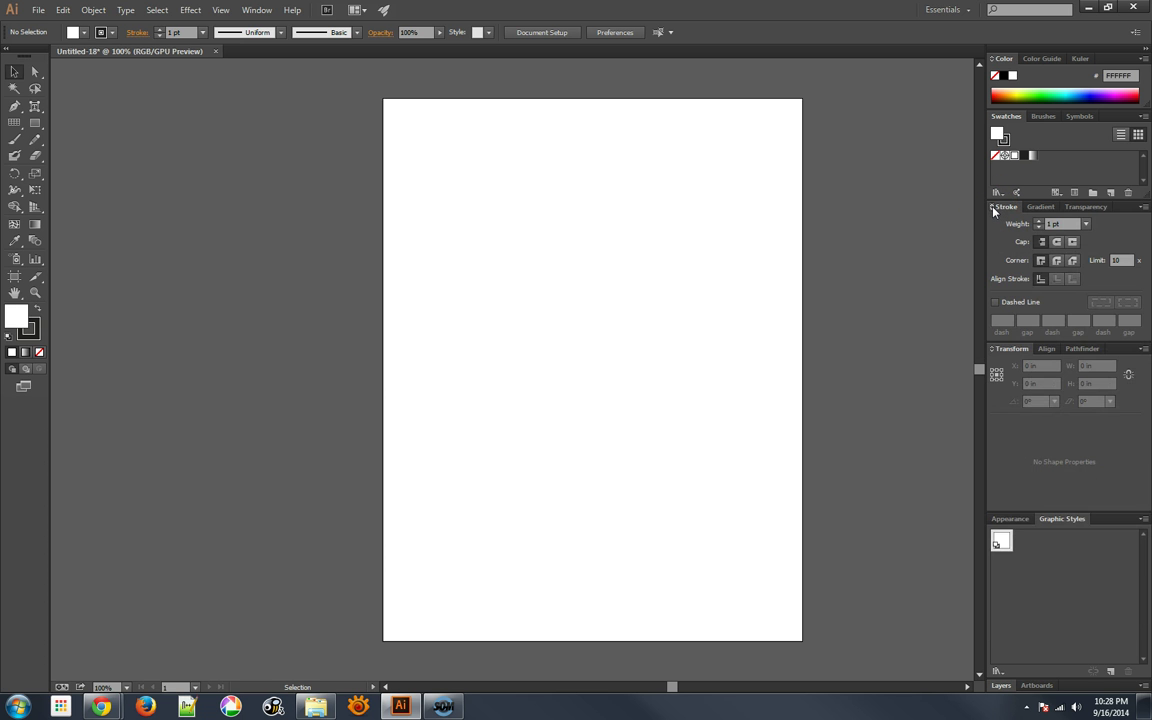
left_click(993, 208)
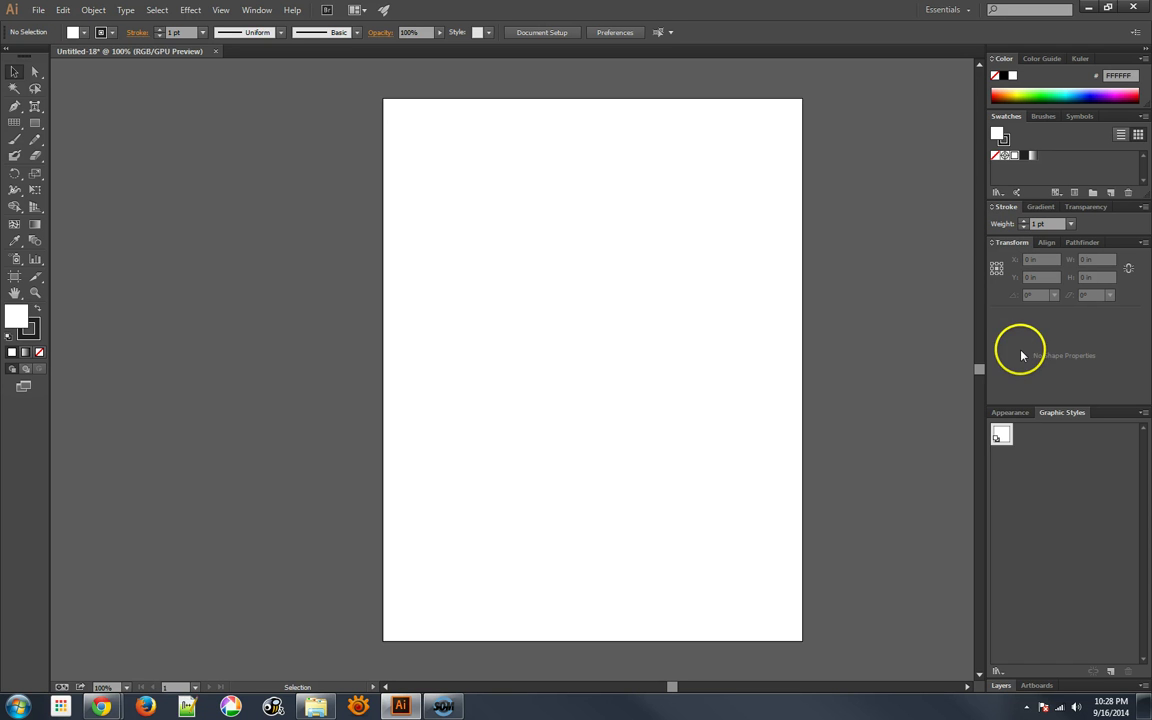
left_click(1001, 686)
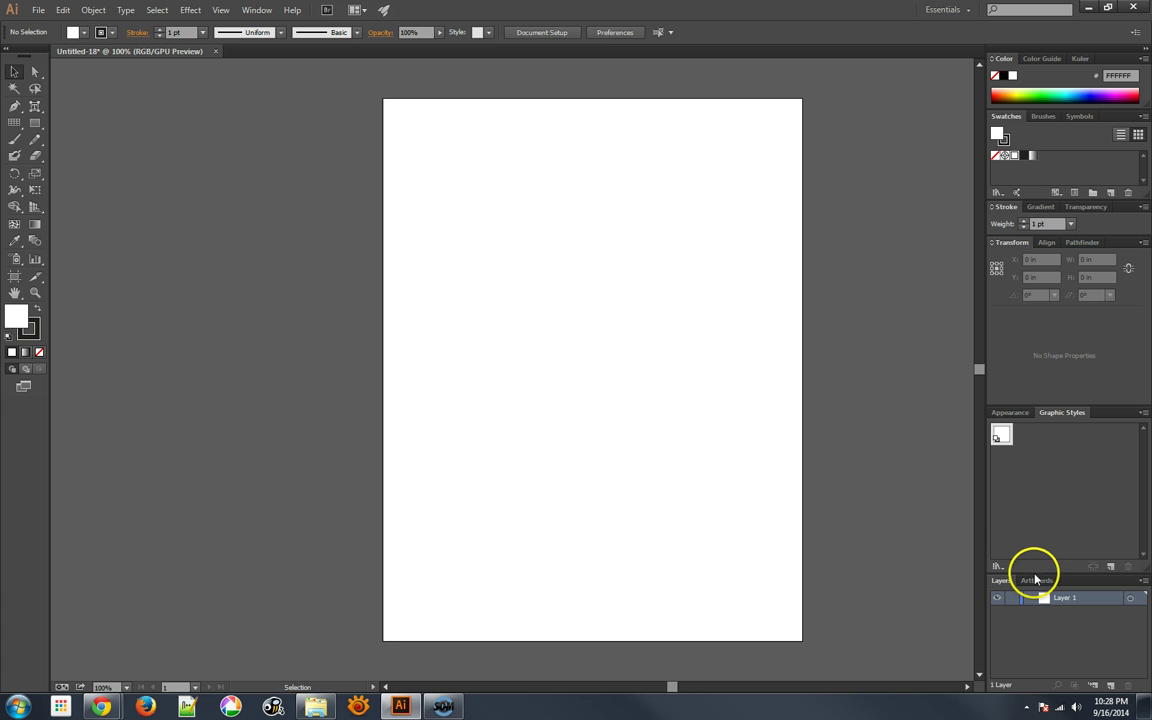
left_click_drag(1036, 578, 1048, 526)
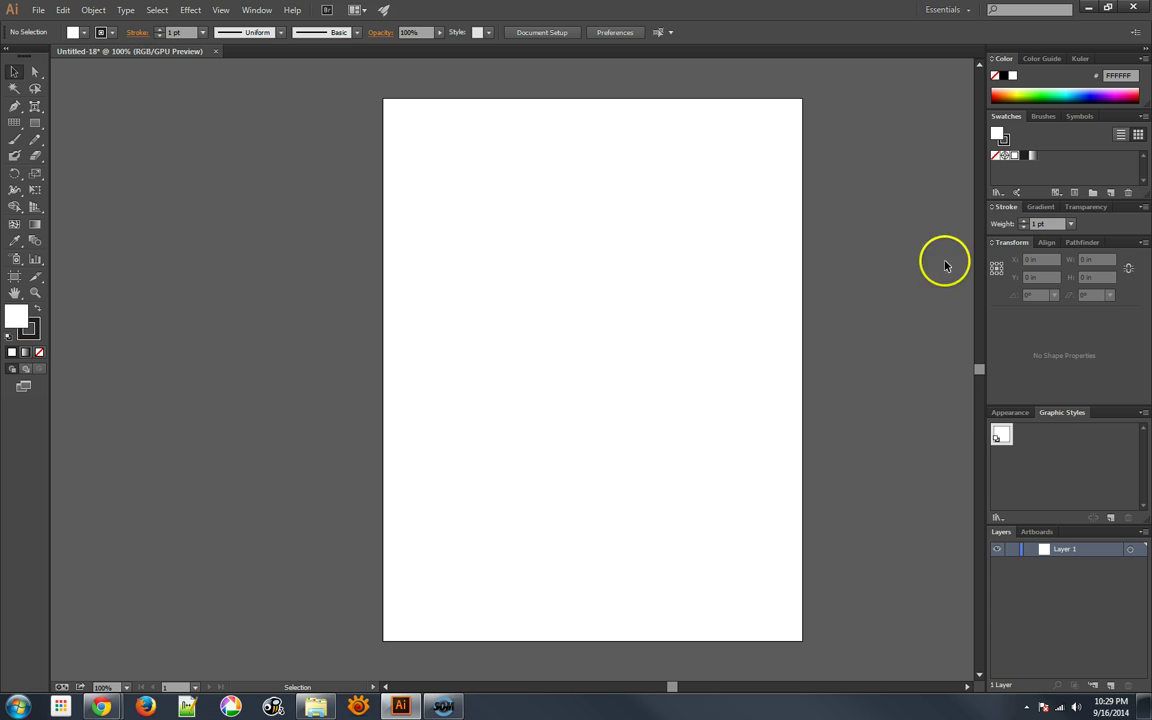
- Save the current panel arrangement as a new workspace named DME DEFAULT, overwriting the existing one
left_click(965, 12)
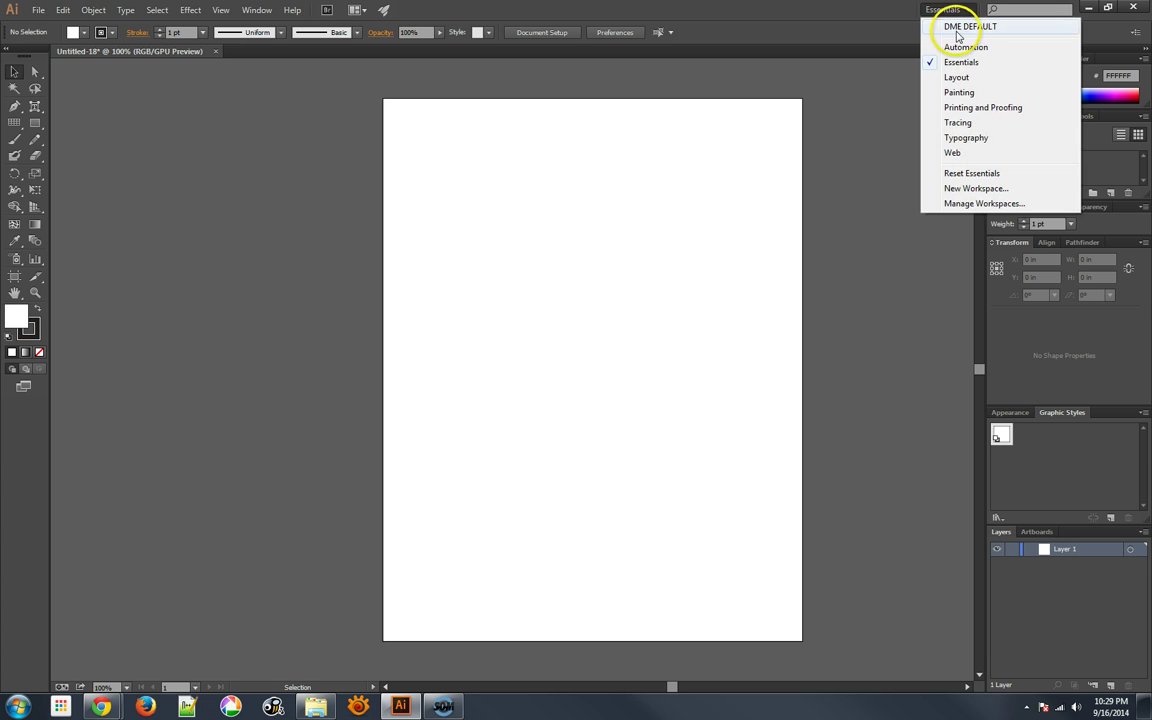
left_click(957, 189)
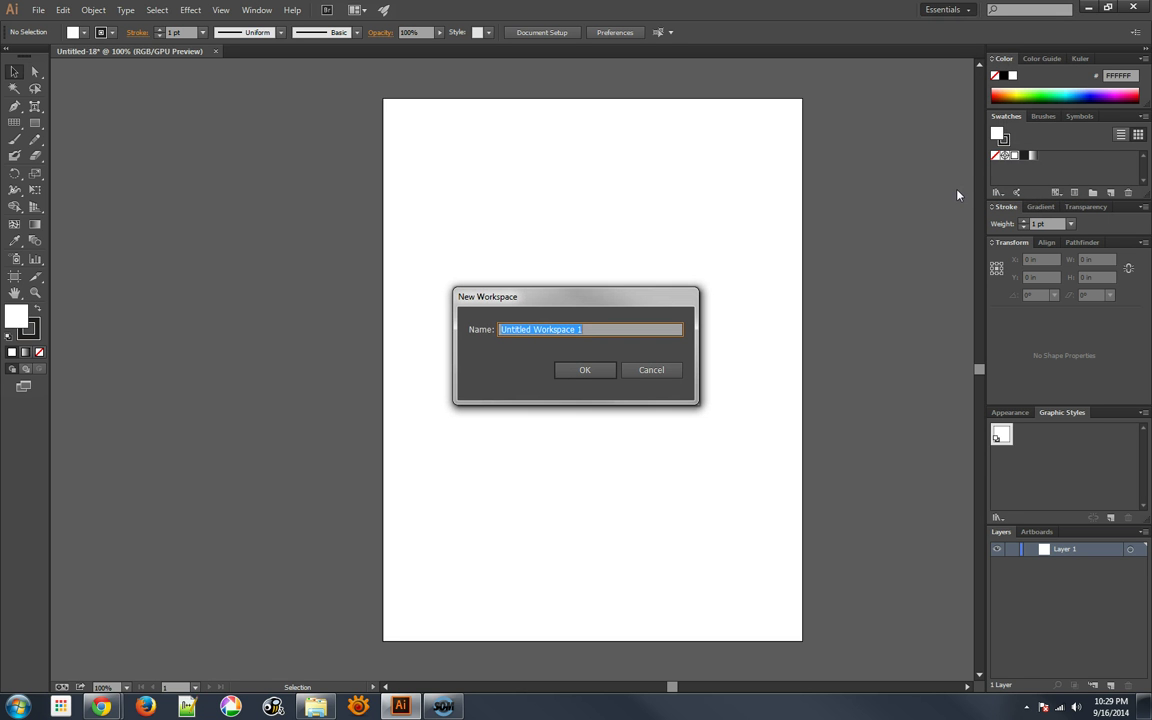
type("DME DEFAULT")
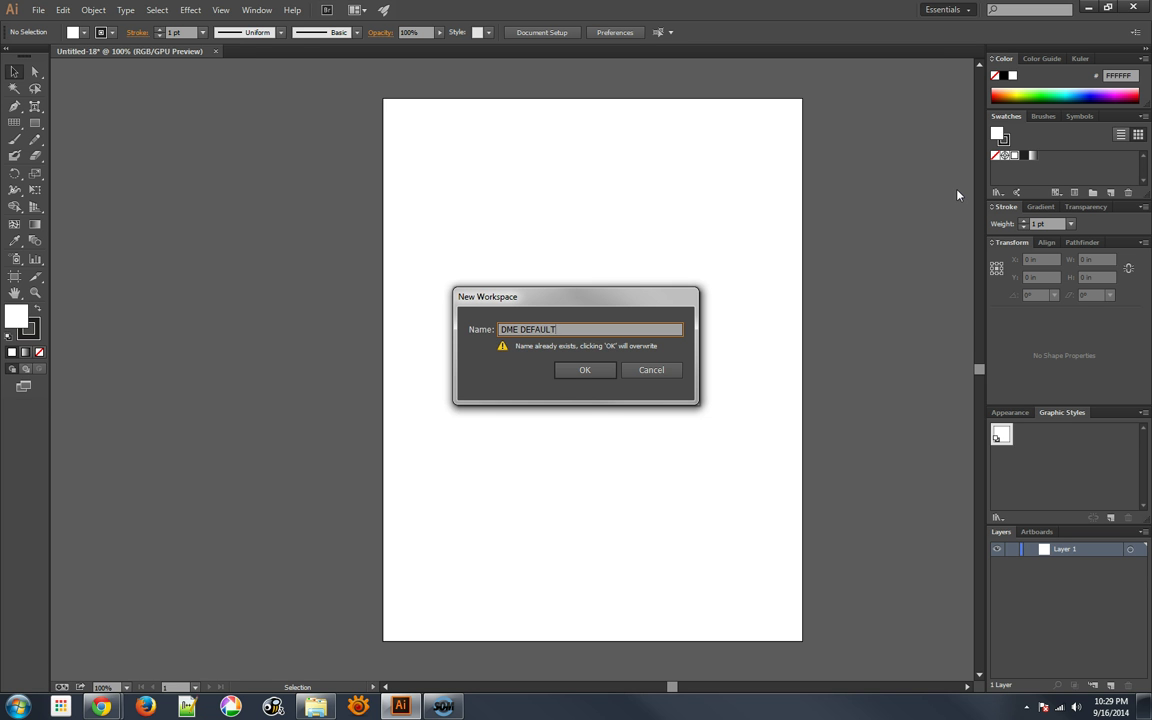
left_click(594, 371)
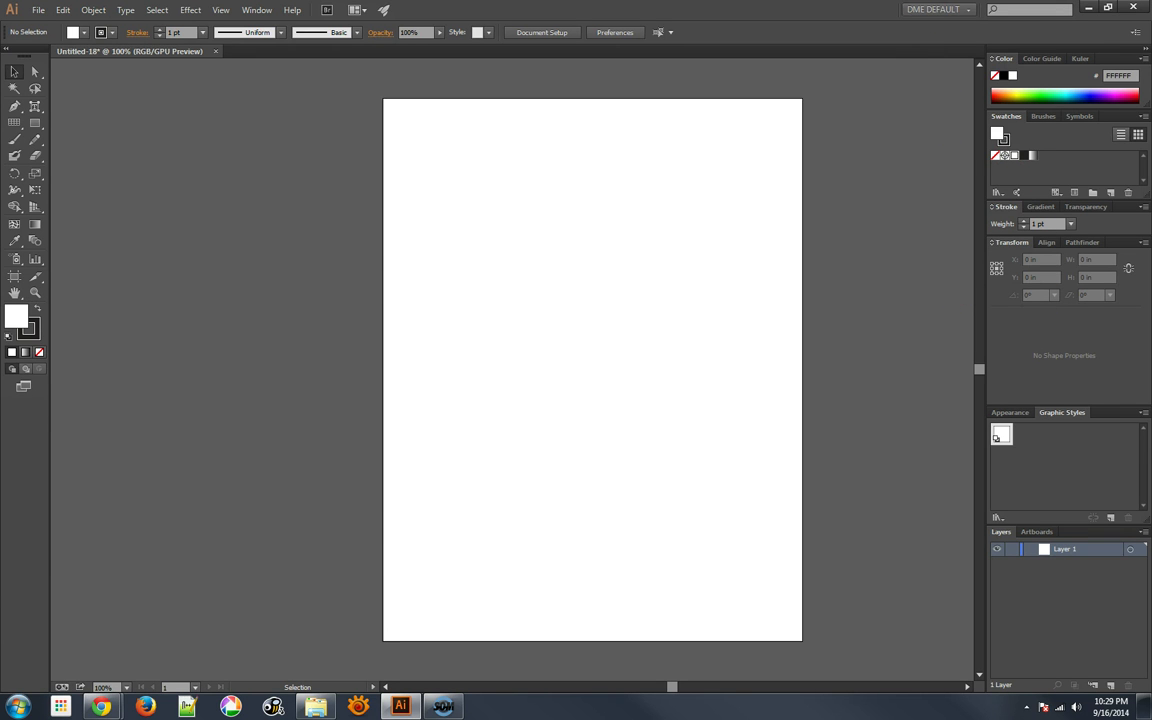
- Switch to the Essentials workspace and reset it to its original panel layout
left_click(933, 12)
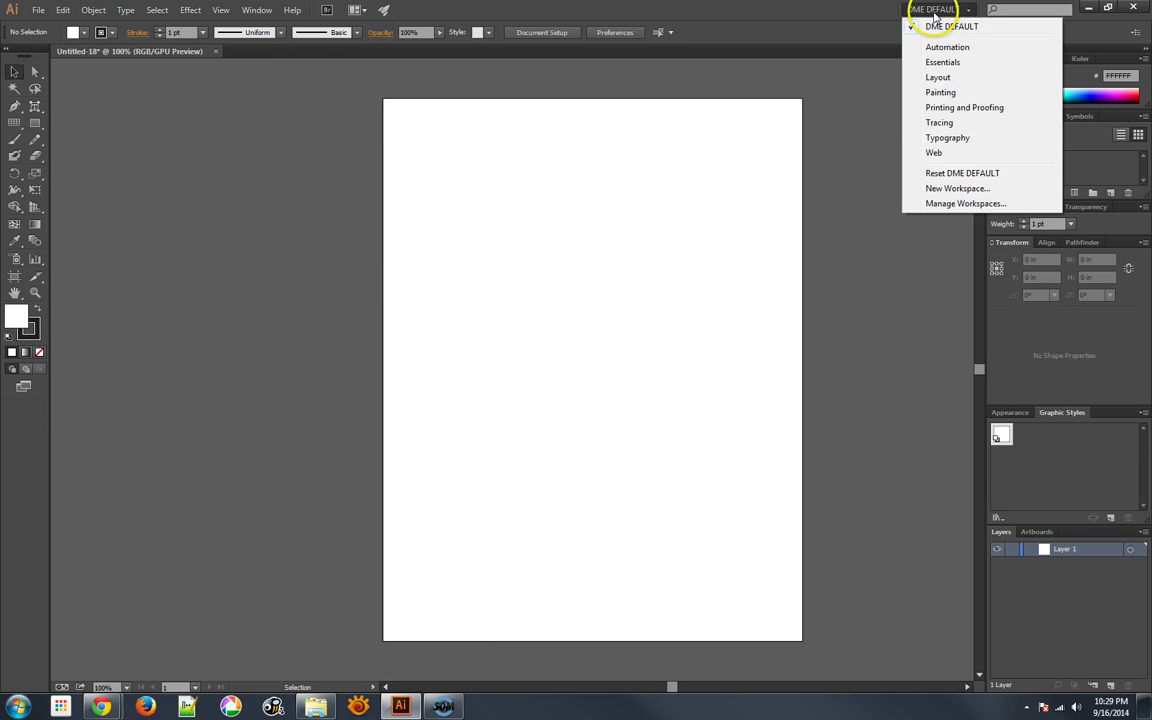
left_click(945, 63)
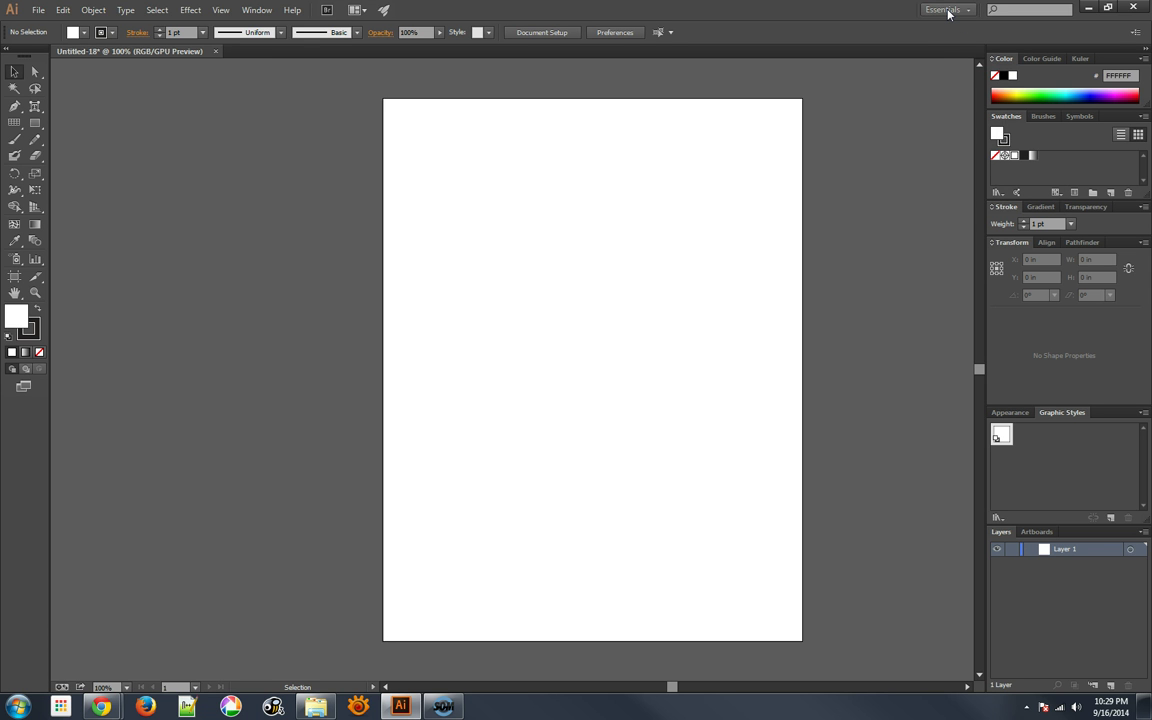
left_click(949, 12)
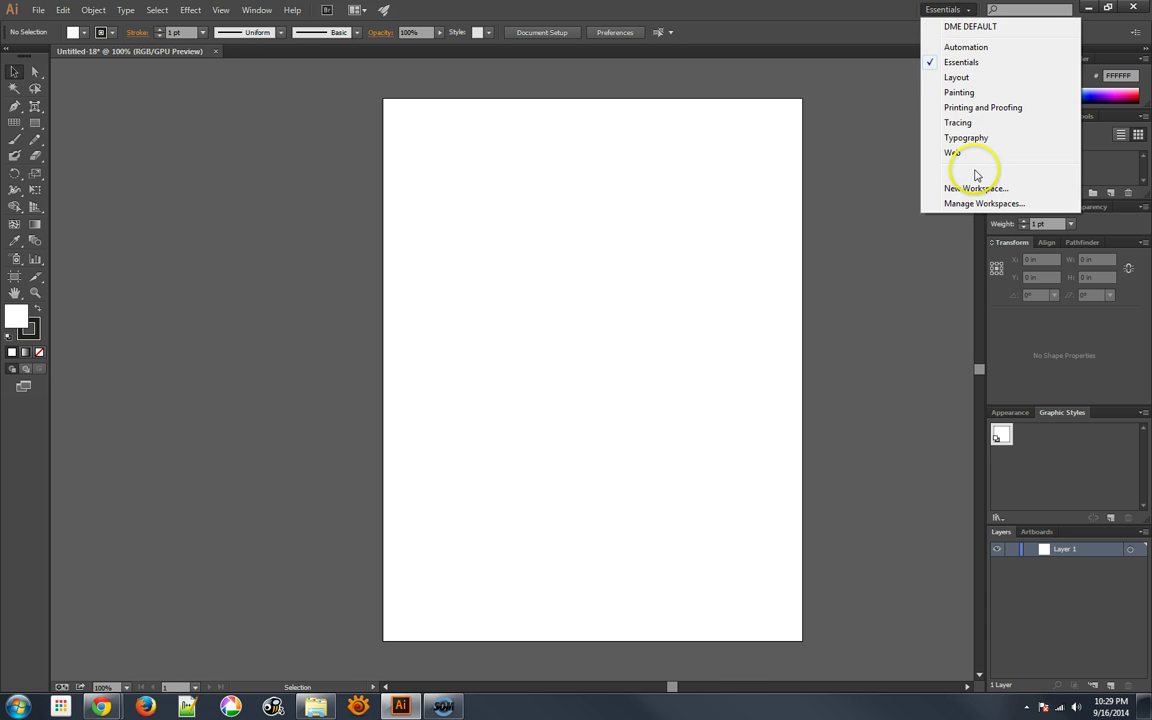
left_click(977, 175)
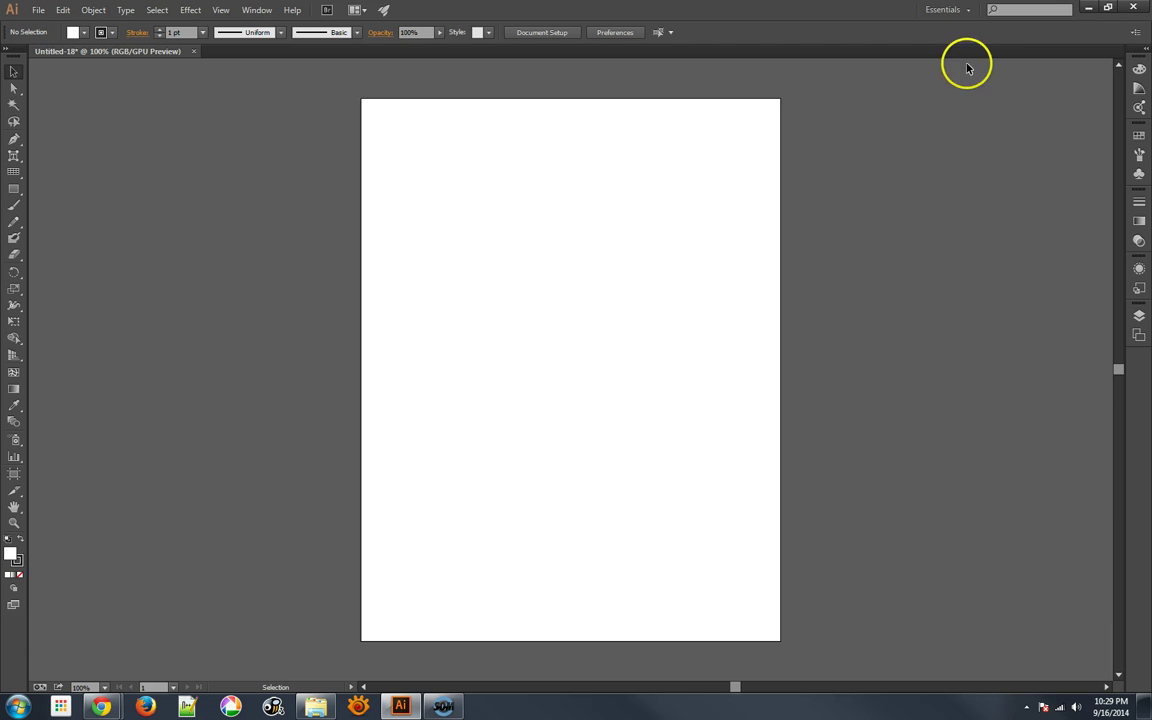
- Try the Printing and Proofing and Painting workspaces, and return to the DME DEFAULT workspace
left_click(945, 11)
left_click(960, 110)
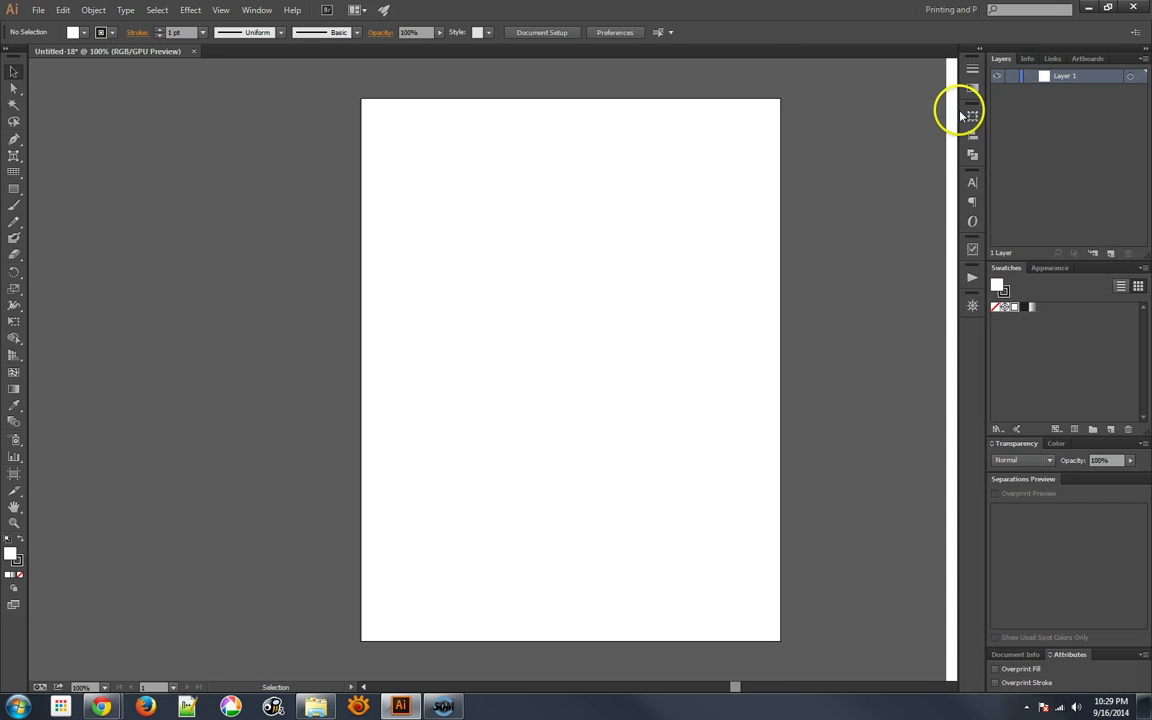
left_click(926, 10)
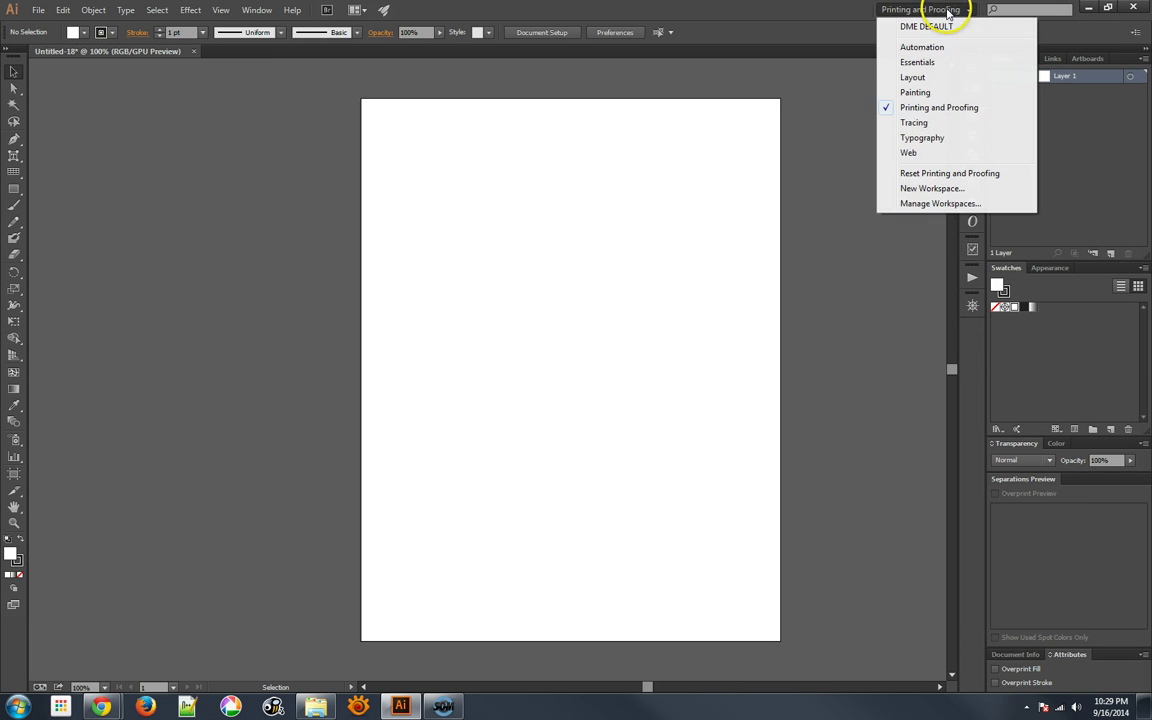
left_click(943, 93)
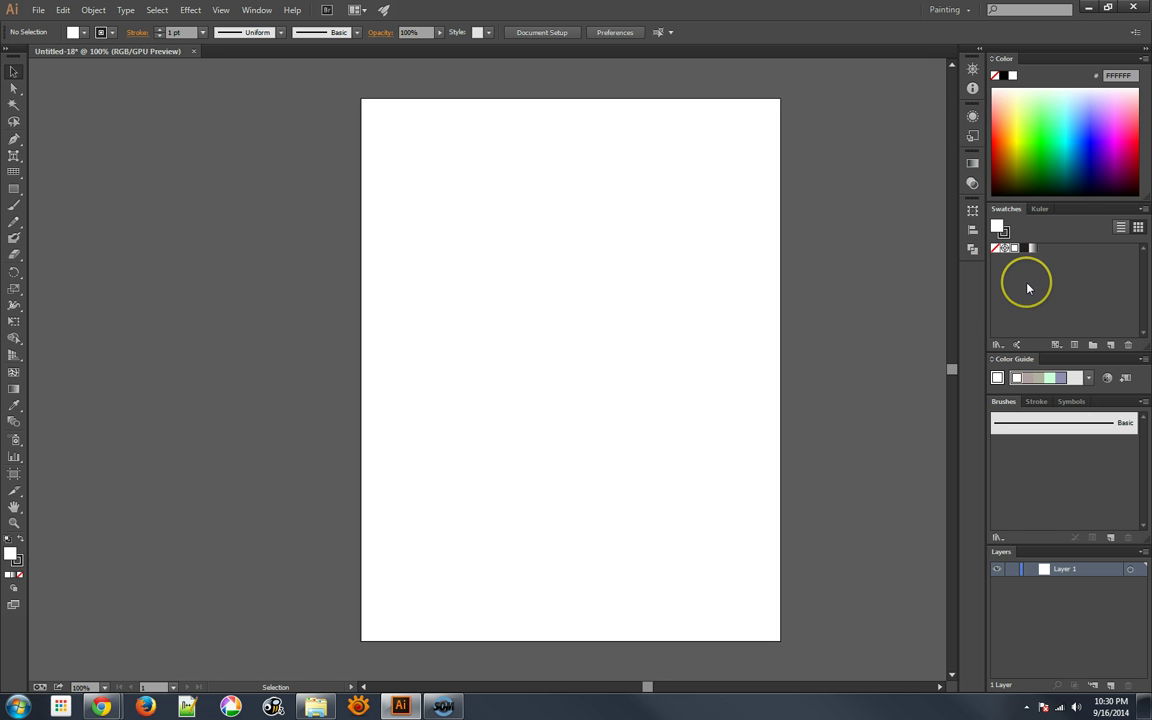
left_click(945, 9)
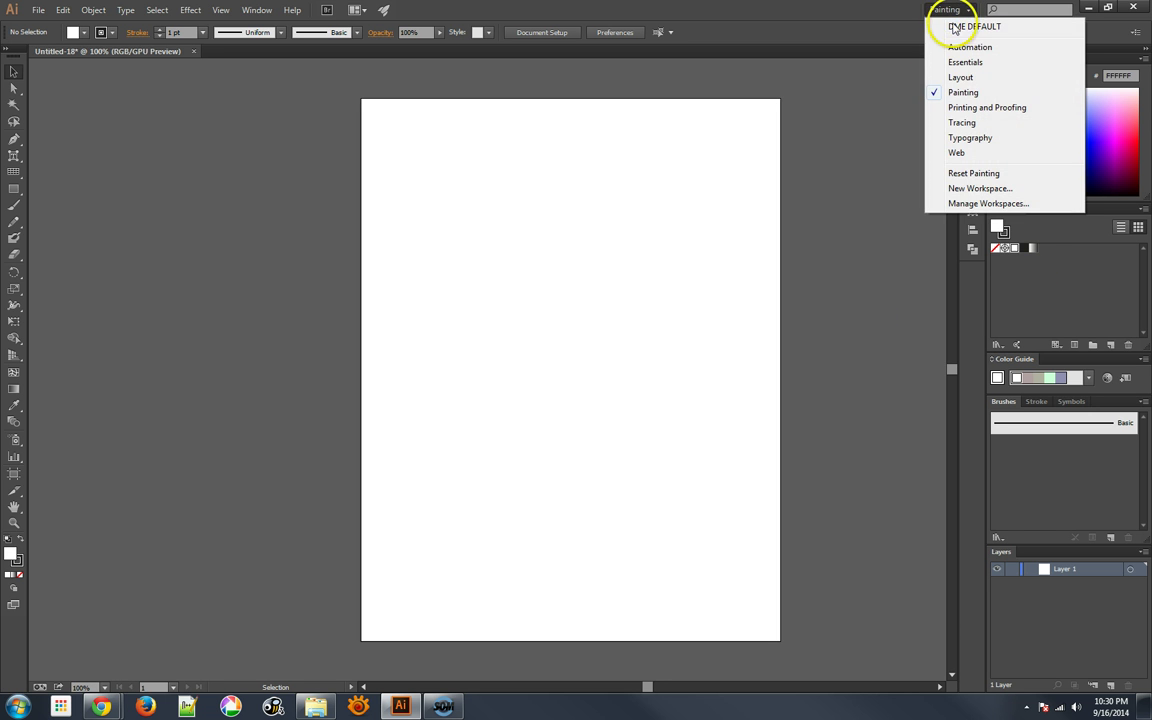
left_click(954, 27)
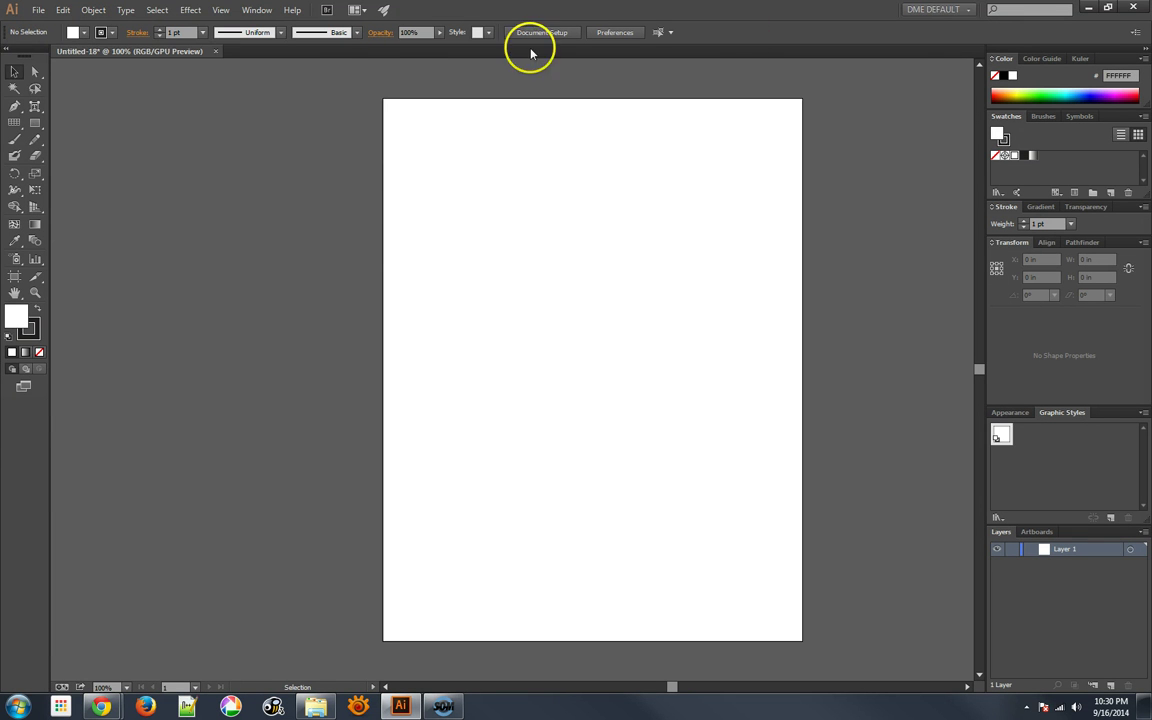
- Save the document over PRINT DME.ai in the !TEMP folder with the Illustrator CC version options, and close it
left_click(38, 10)
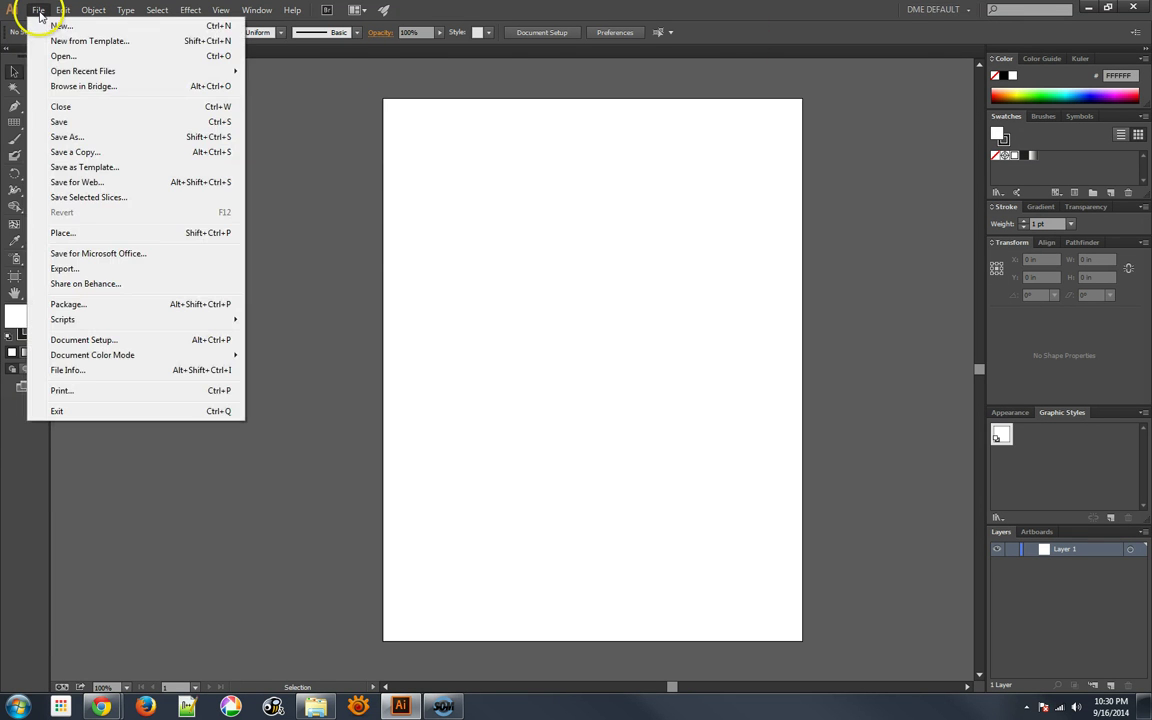
left_click(59, 122)
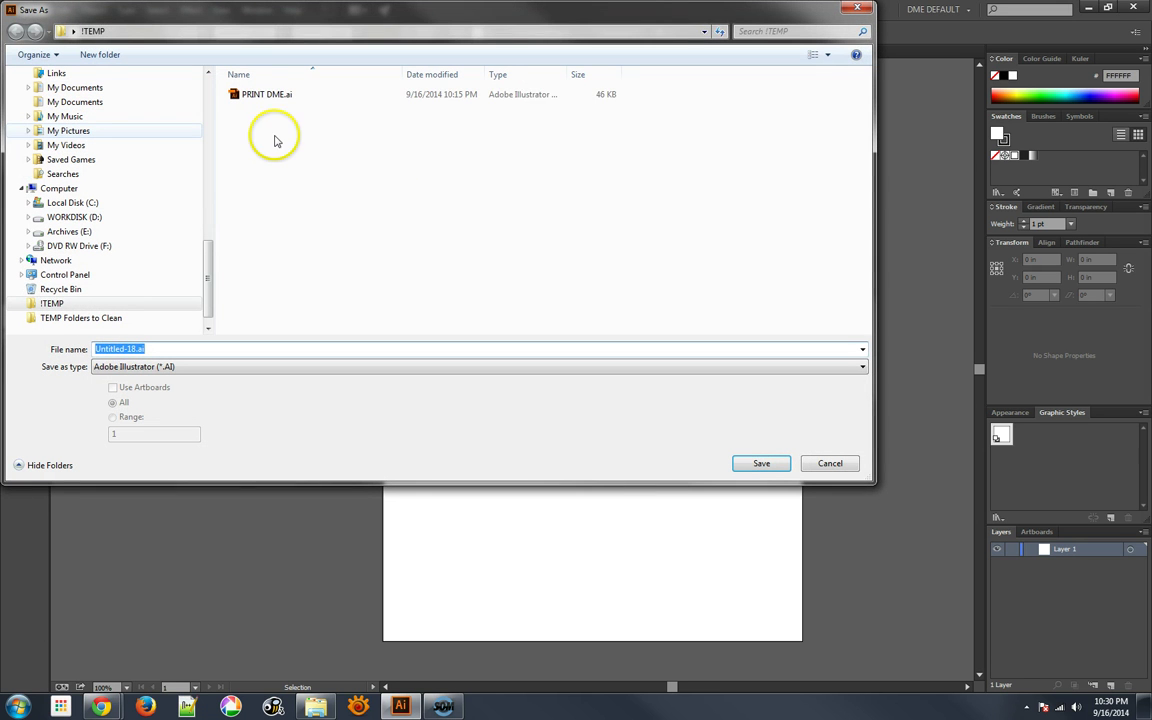
left_click(284, 96)
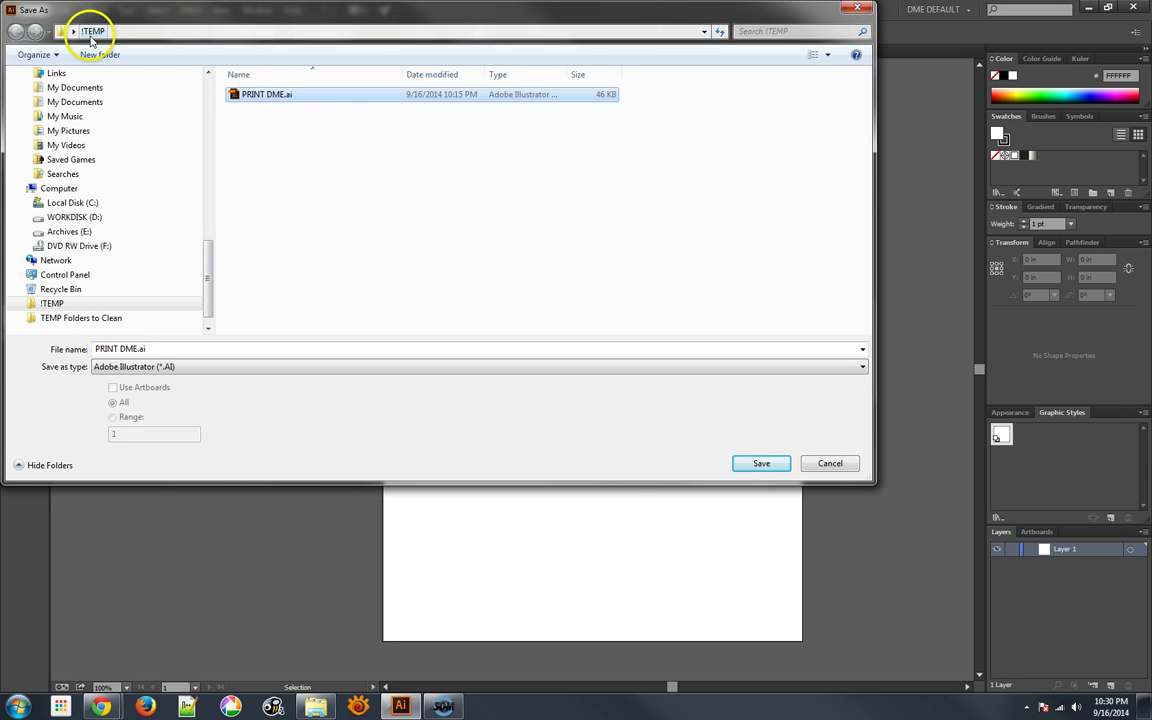
left_click(761, 463)
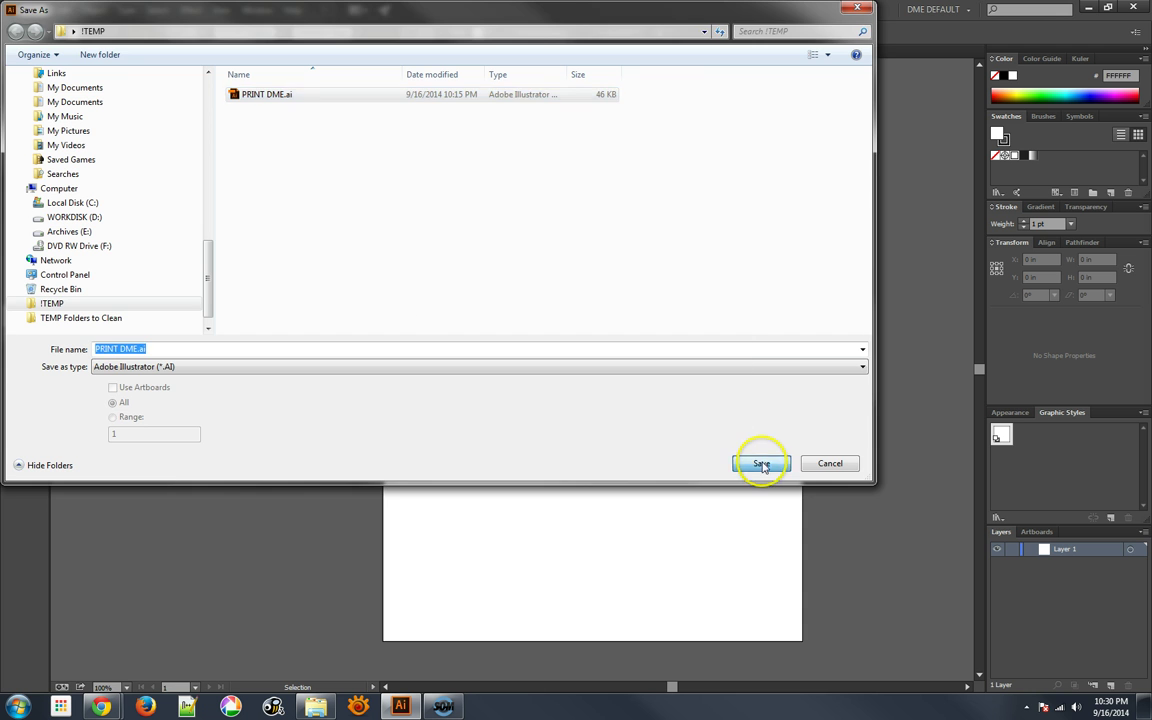
left_click(638, 404)
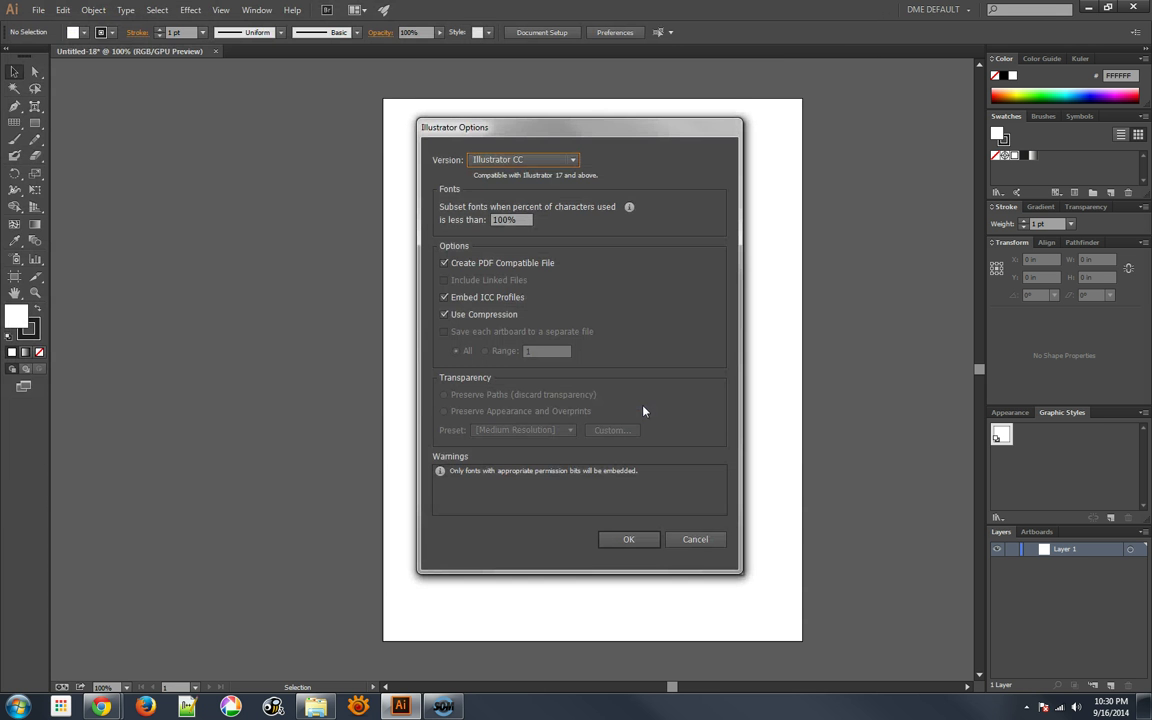
left_click(628, 539)
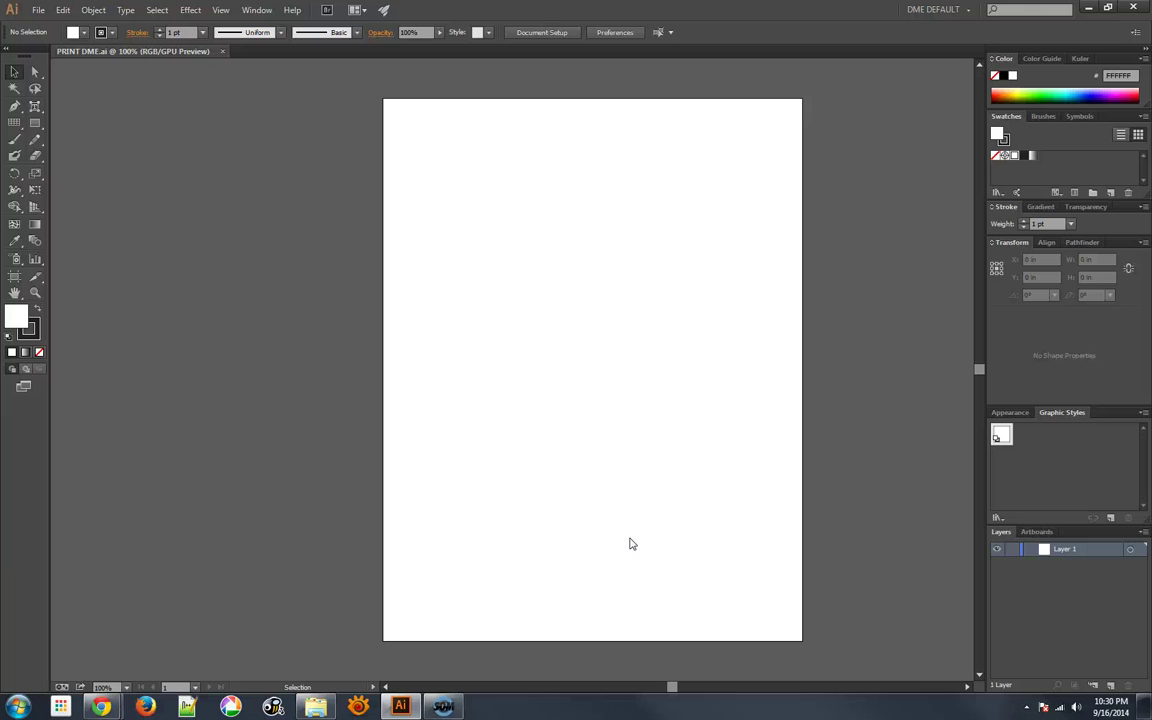
left_click(222, 51)
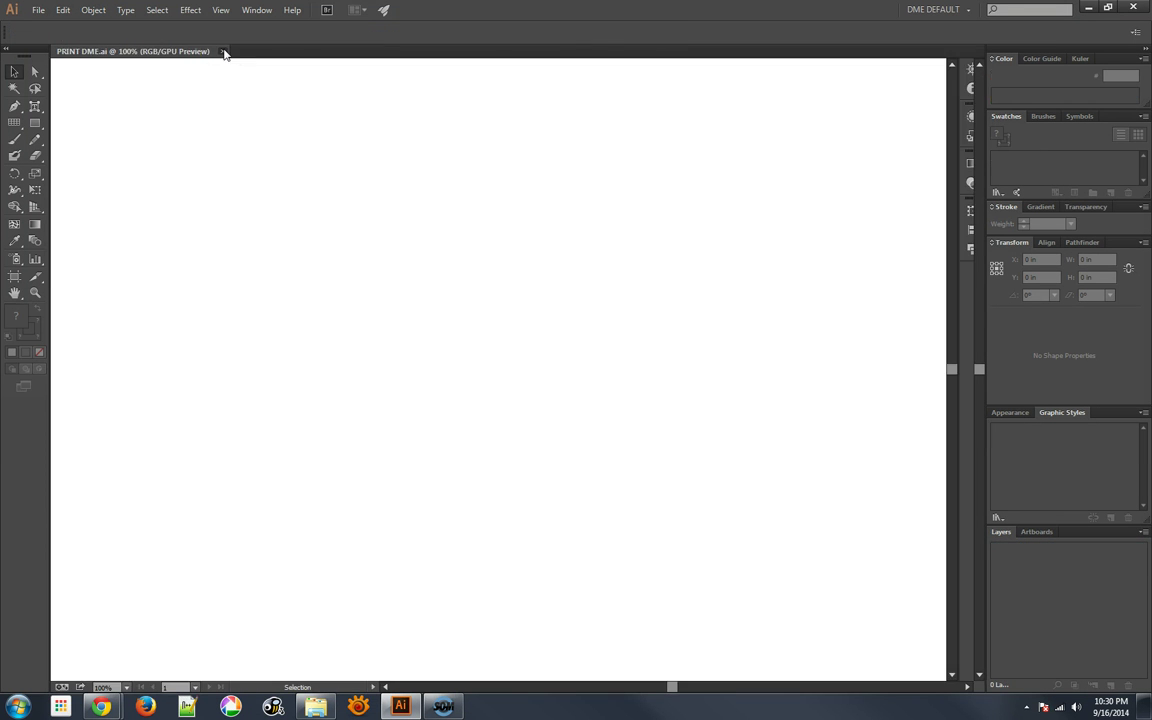
- Create a new document with the PRINT DME profile, loaded by browsing to PRINT DME.ai in the !TEMP folder
left_click(38, 10)
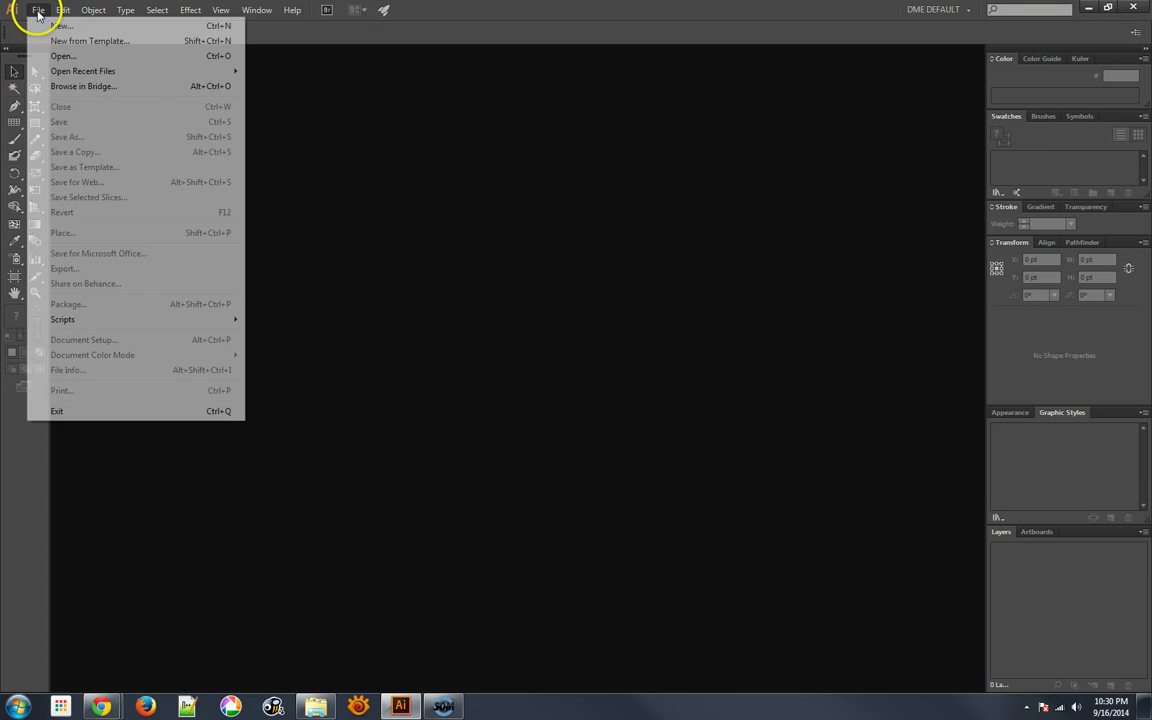
left_click(59, 28)
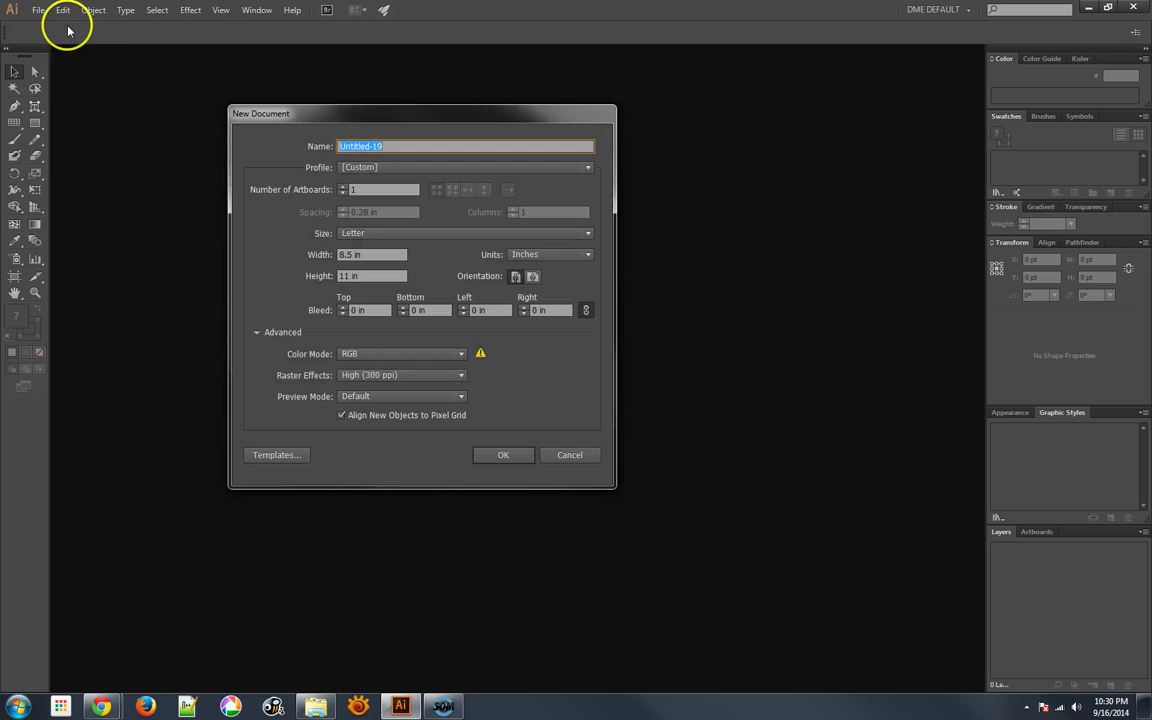
left_click(348, 168)
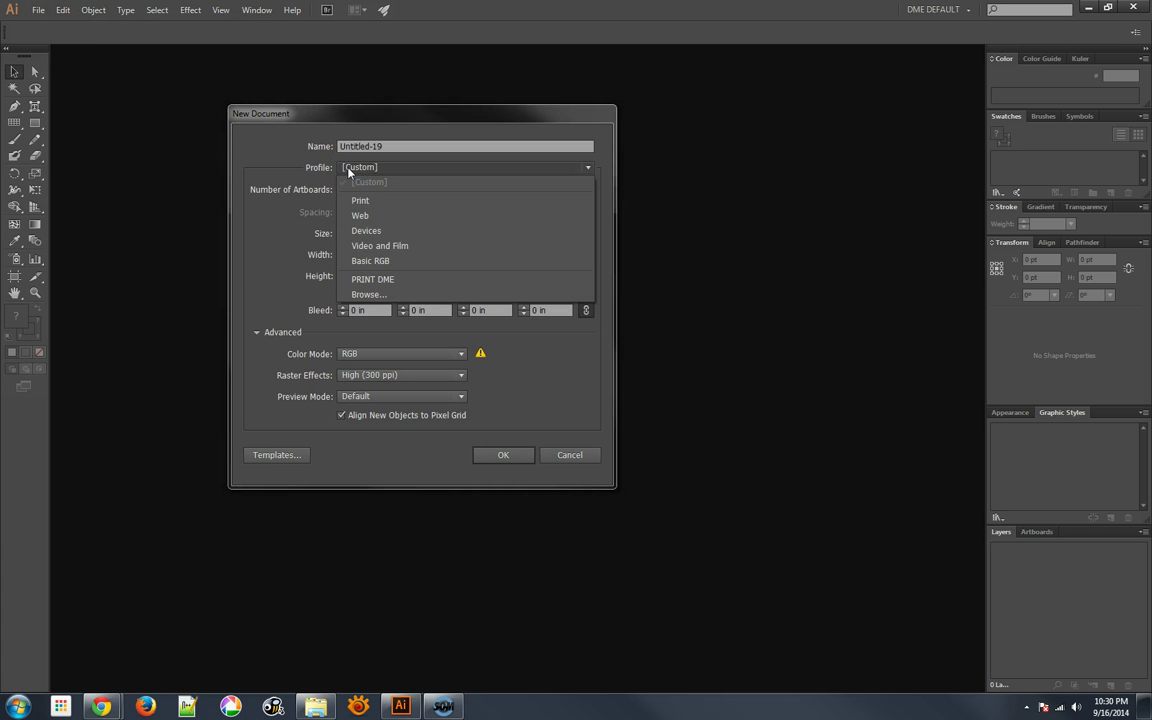
left_click(365, 295)
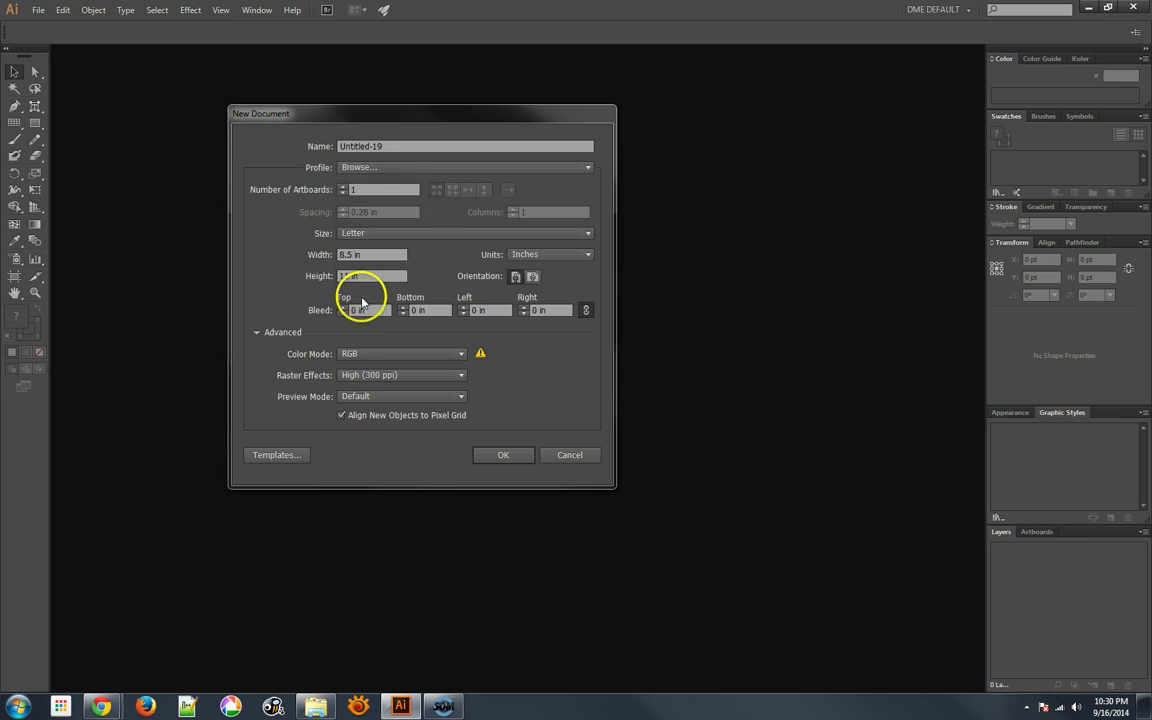
left_click(548, 220)
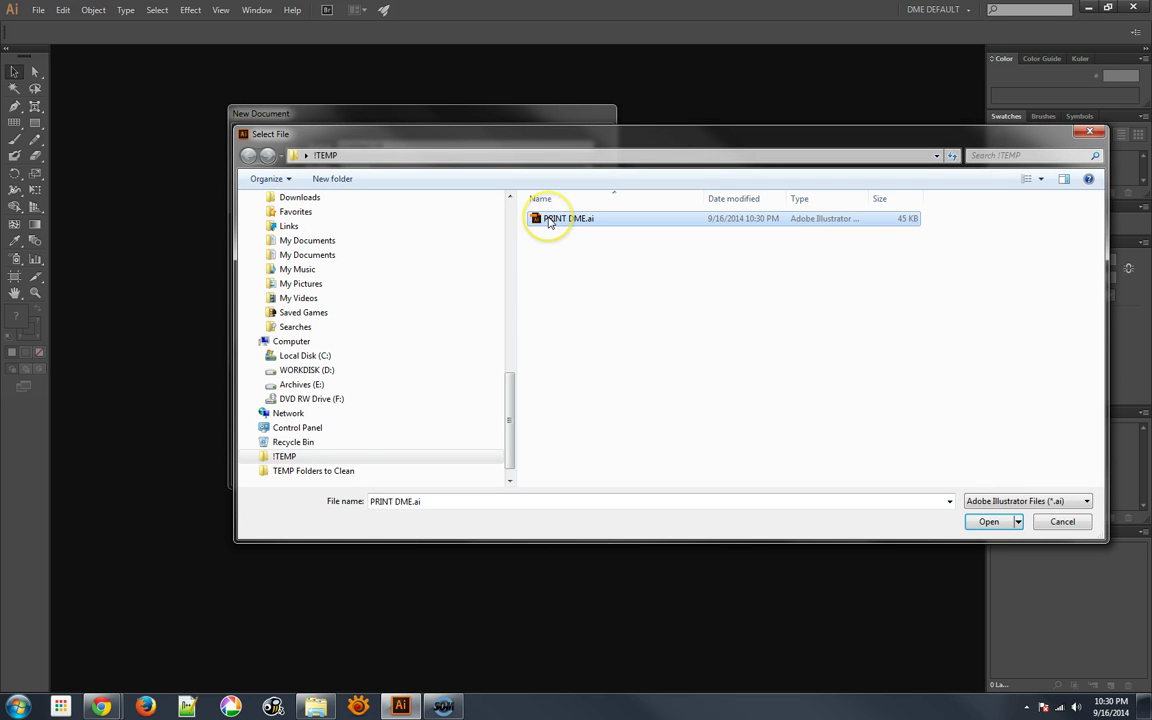
left_click(990, 522)
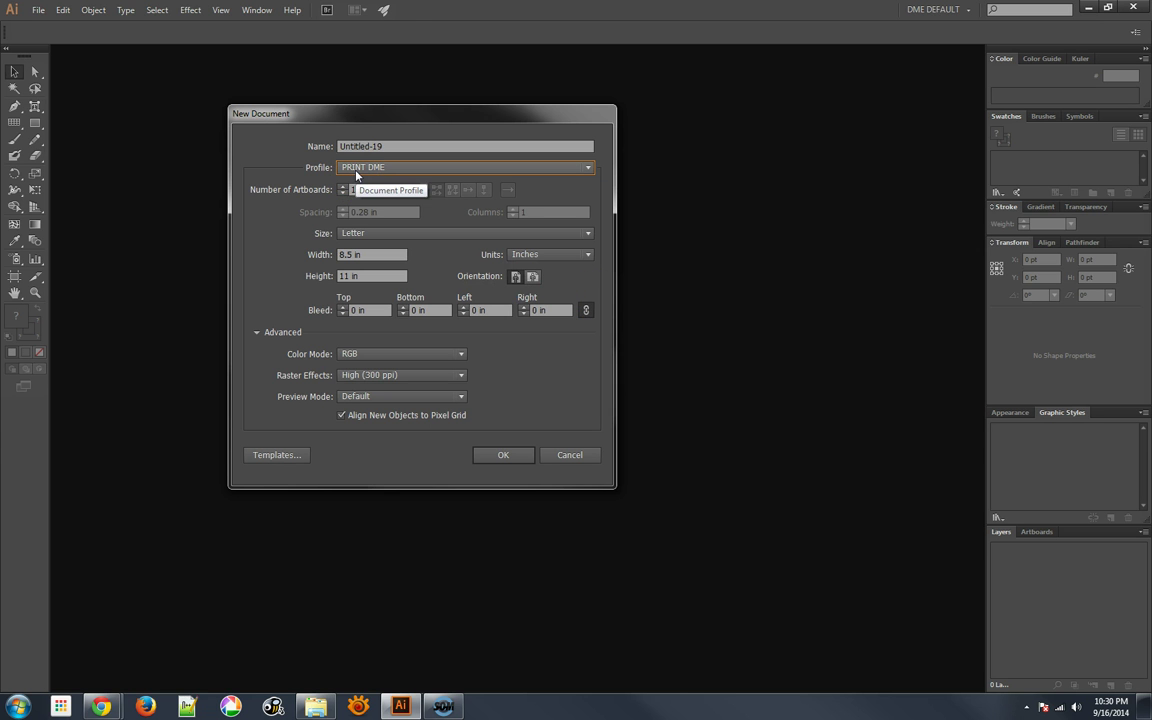
left_click_drag(356, 176, 365, 298)
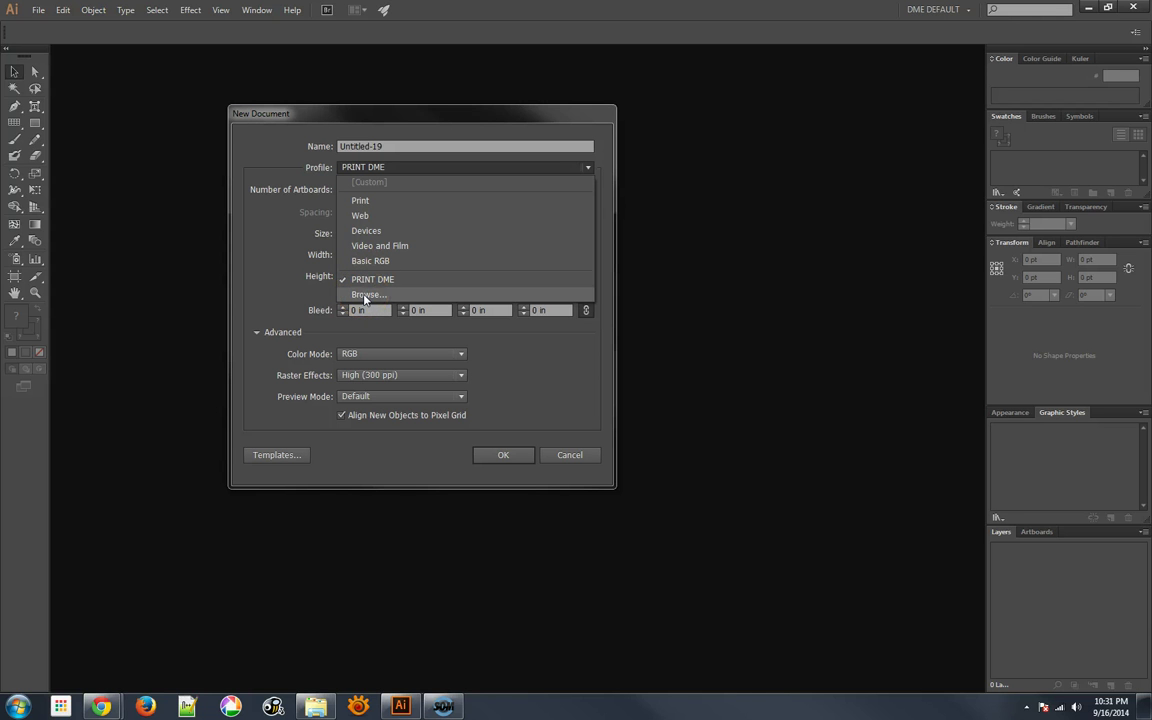
mouse_move(365, 298)
left_mouse_down()
mouse_move(367, 188)
mouse_move(369, 296)
left_mouse_up()
mouse_move(369, 296)
left_mouse_down()
mouse_move(404, 249)
mouse_move(370, 287)
left_mouse_up()
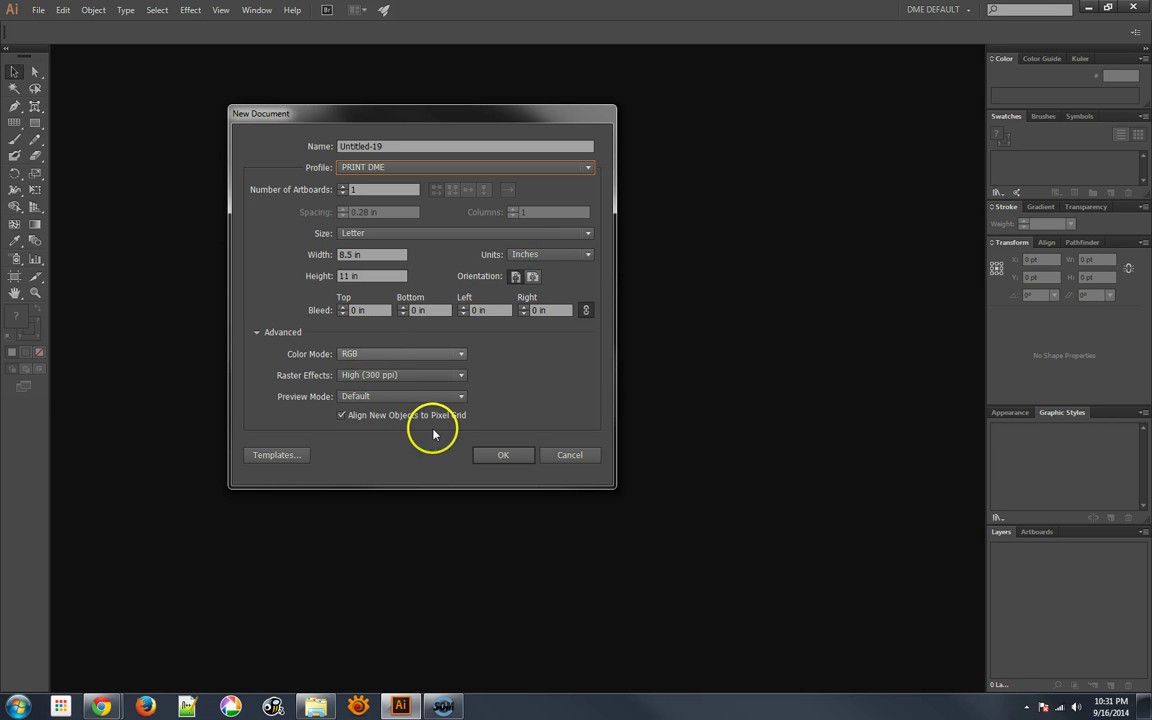
left_click(499, 455)
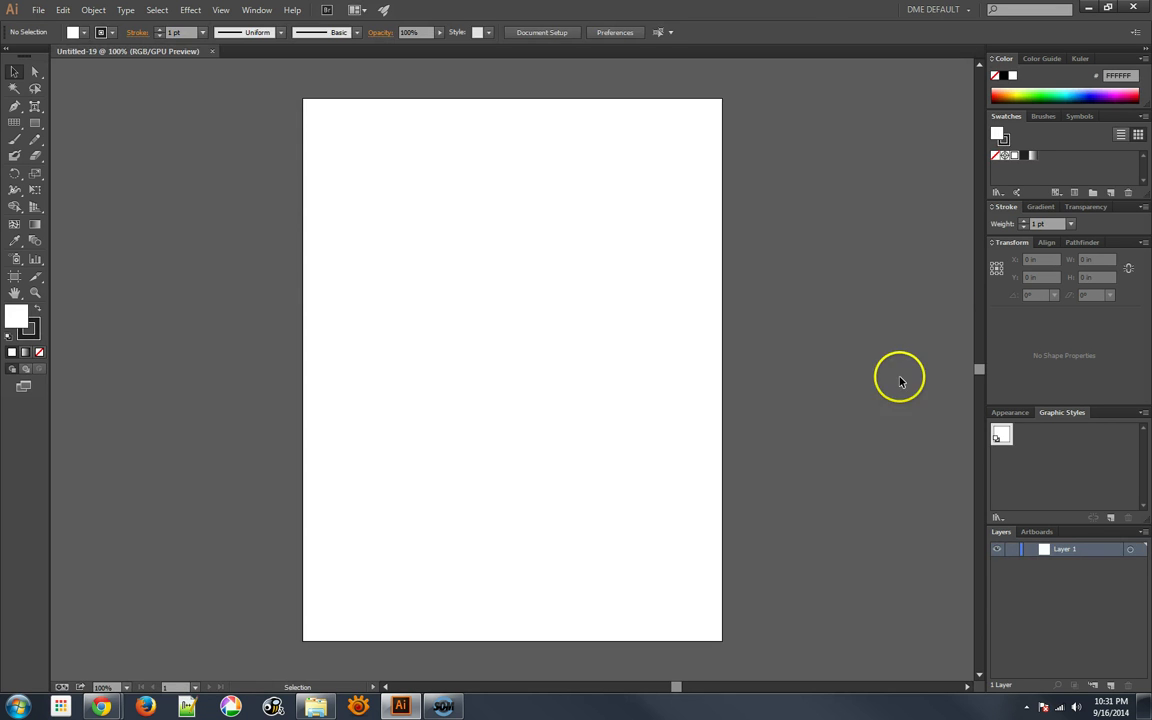
- Check the contents of the Brushes, Symbols and Swatches panels in the new document
left_click(1043, 118)
left_click(1081, 116)
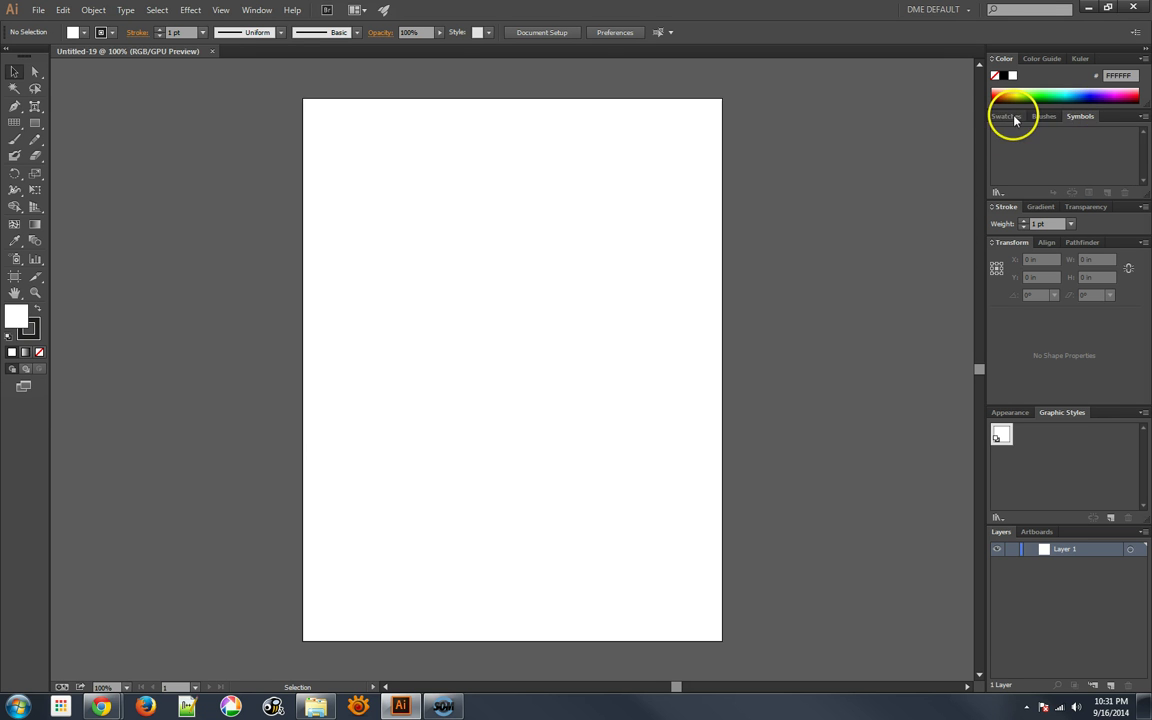
left_click(1004, 117)
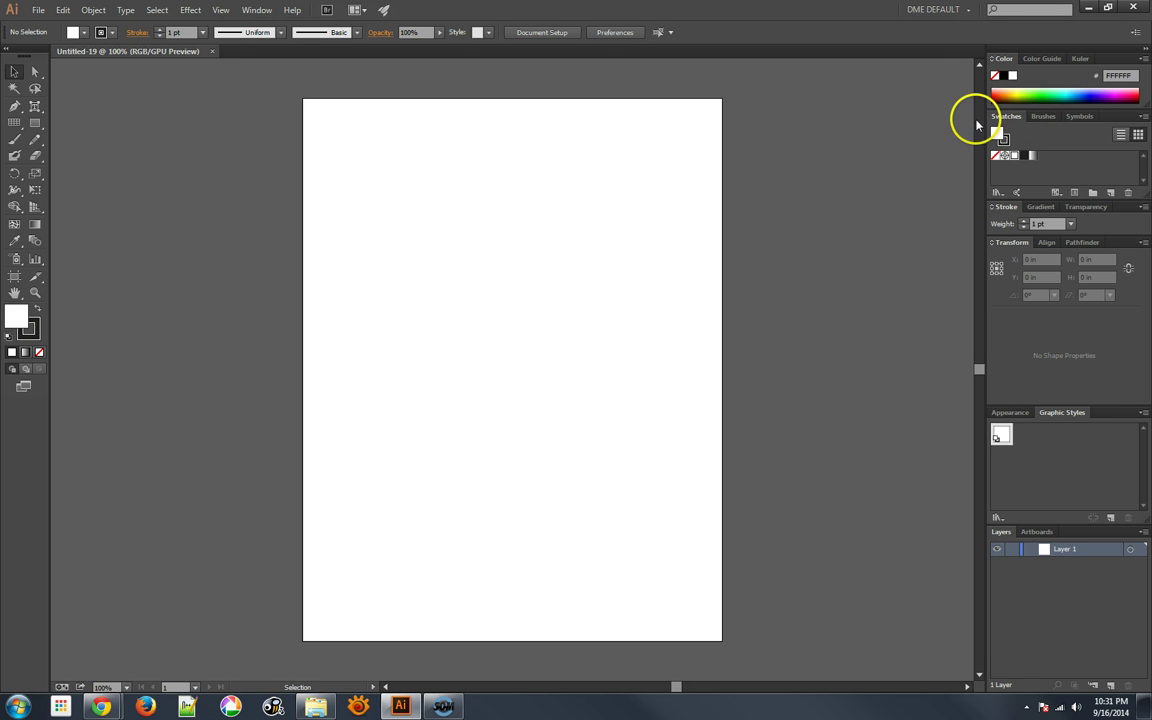
- Close the document and create another one from the built-in Print profile
left_click(211, 53)
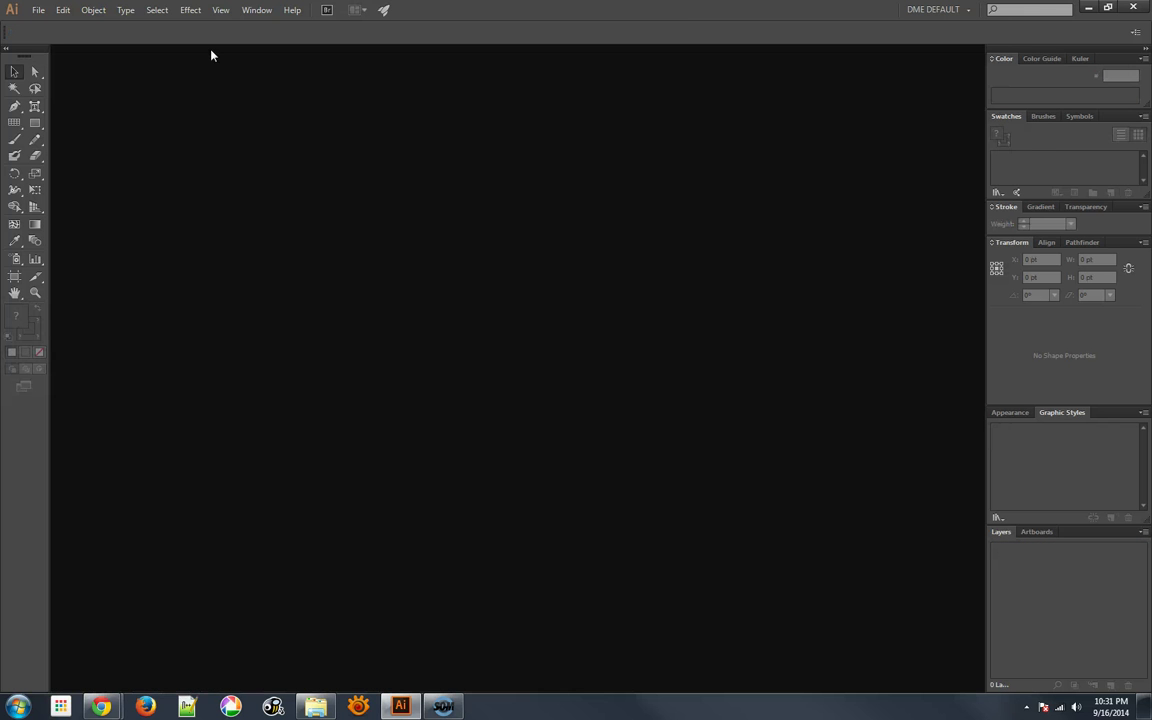
left_click(36, 10)
left_click(58, 26)
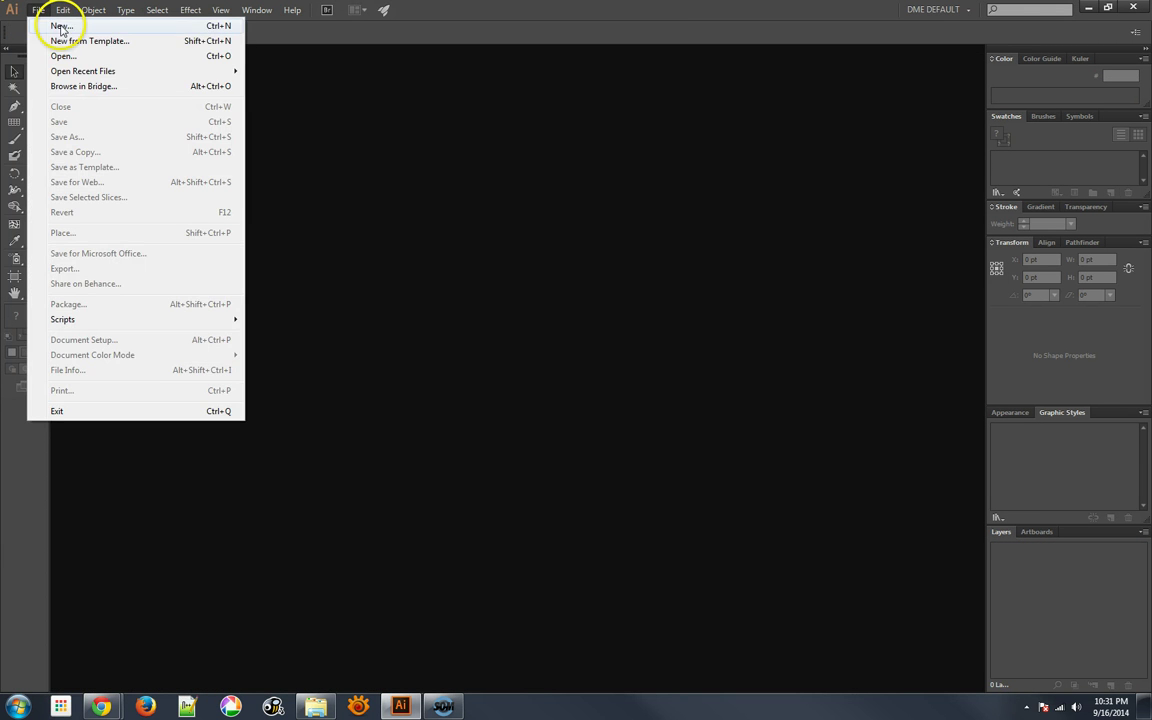
left_click(375, 172)
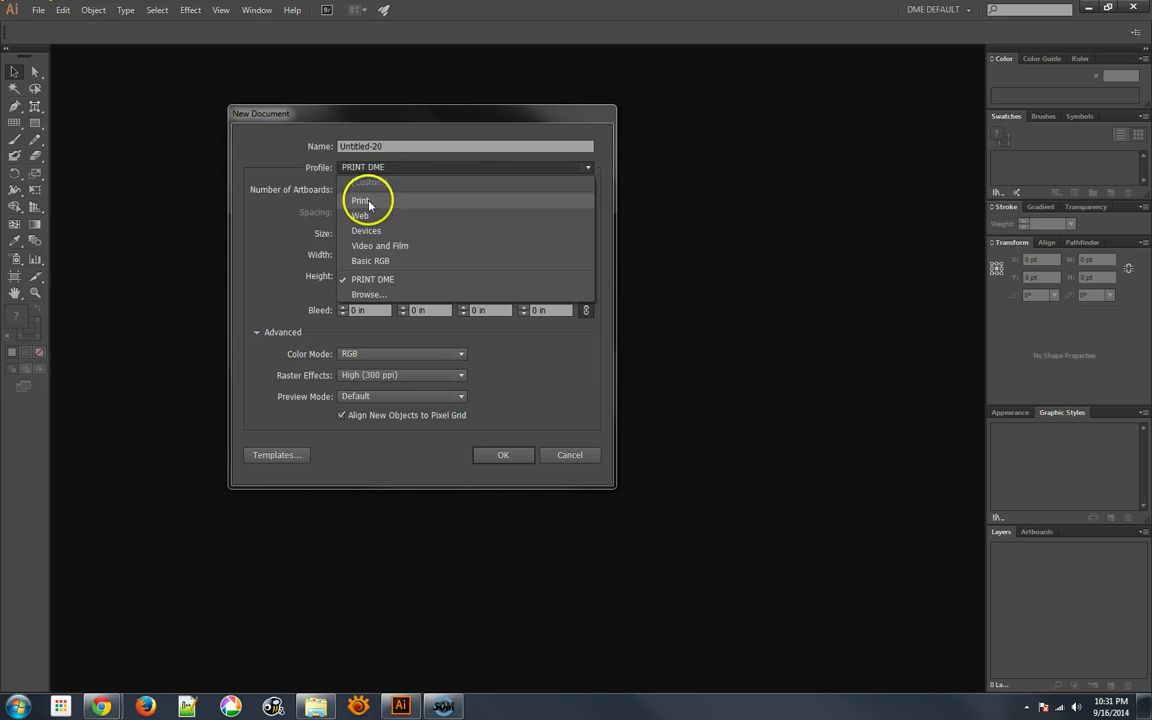
left_click(373, 192)
left_click(513, 458)
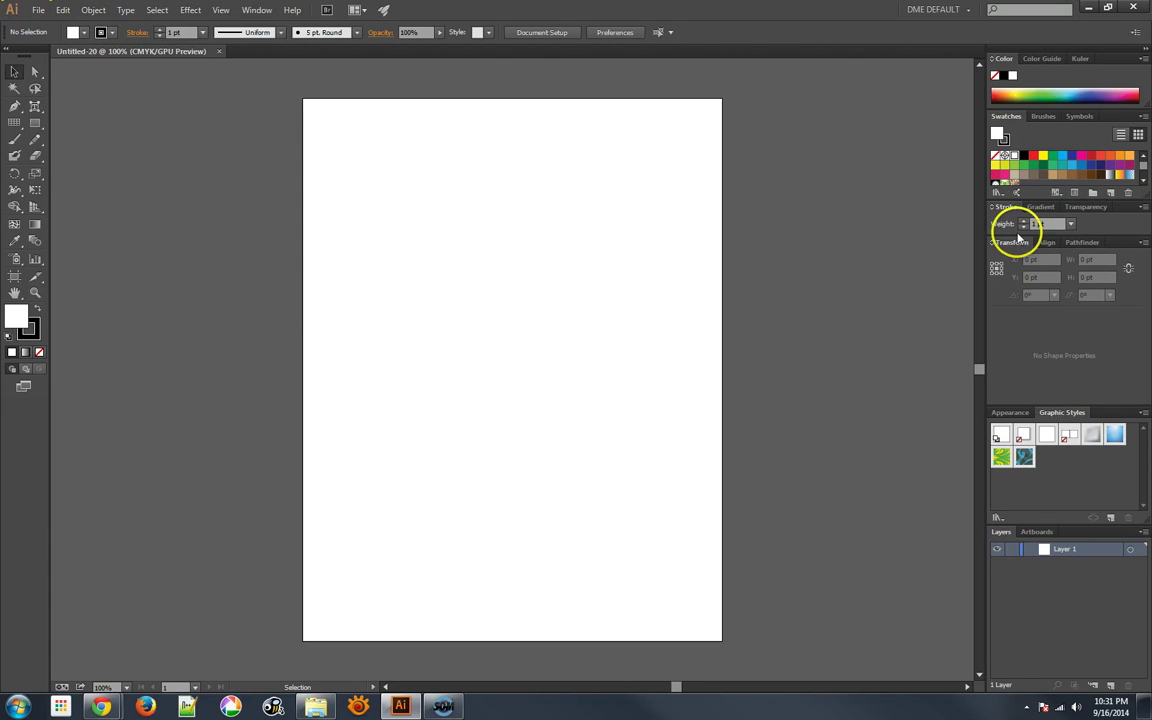
- Examine the default symbols and swatches in the Print-profile document
left_click(1078, 116)
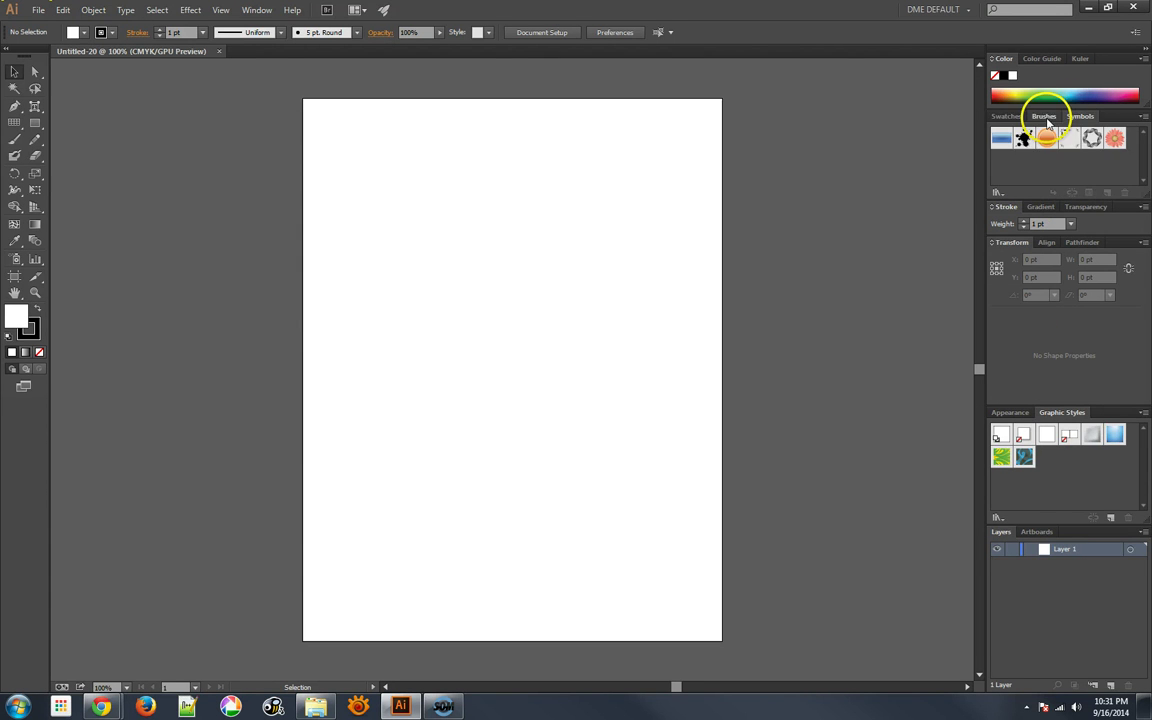
left_click(1006, 117)
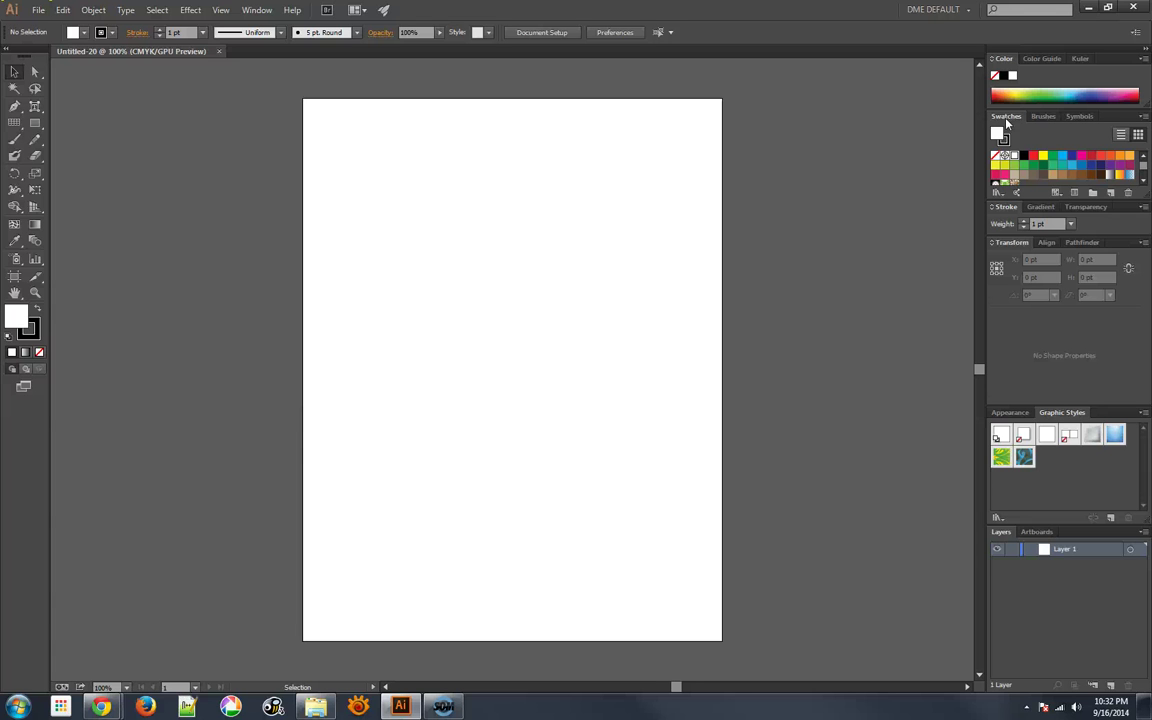
left_click(960, 12)
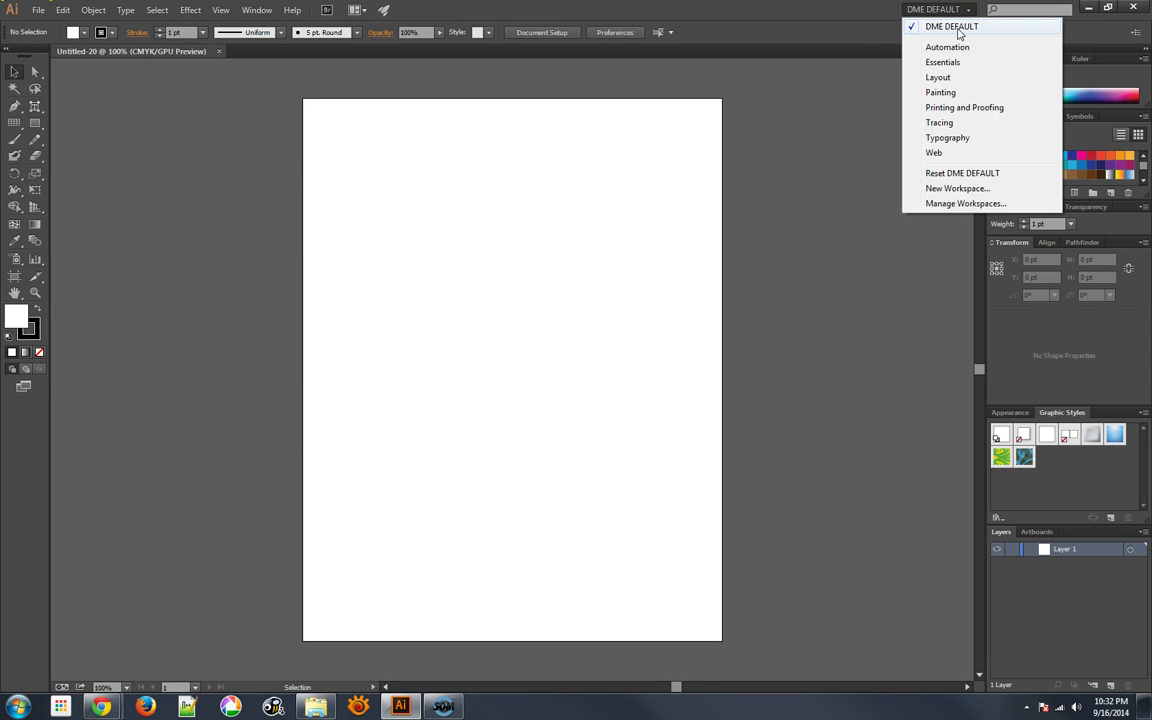
left_click(395, 420)
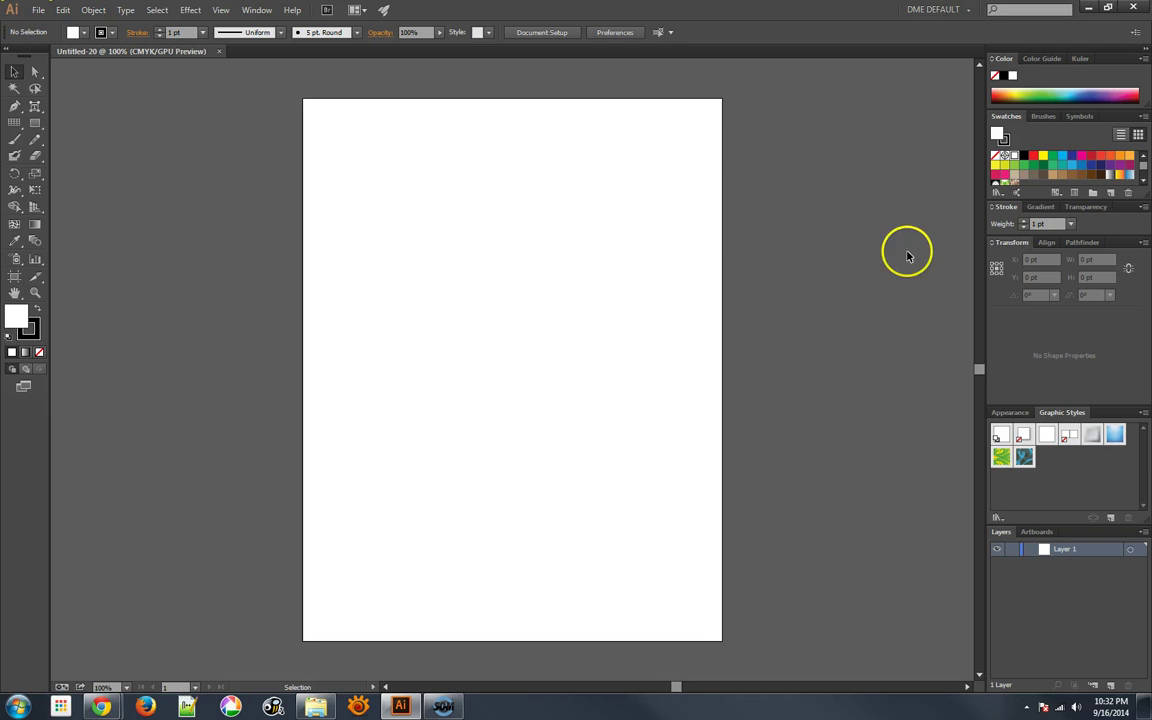
left_click(920, 12)
left_click(828, 125)
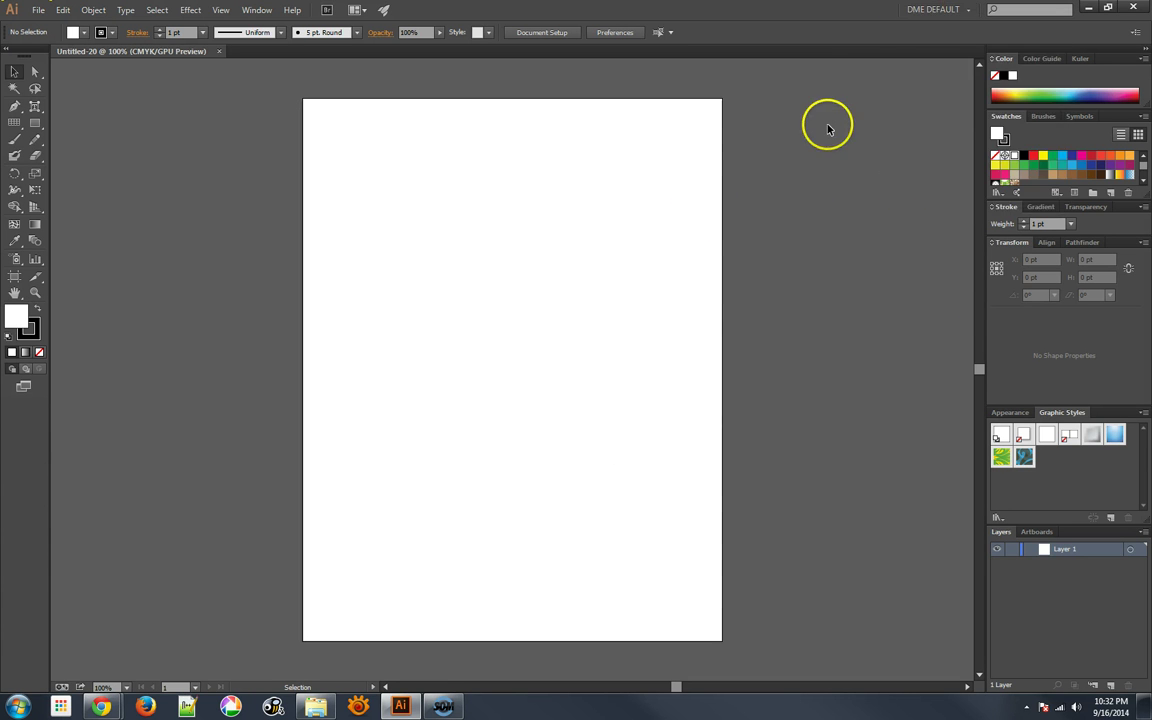